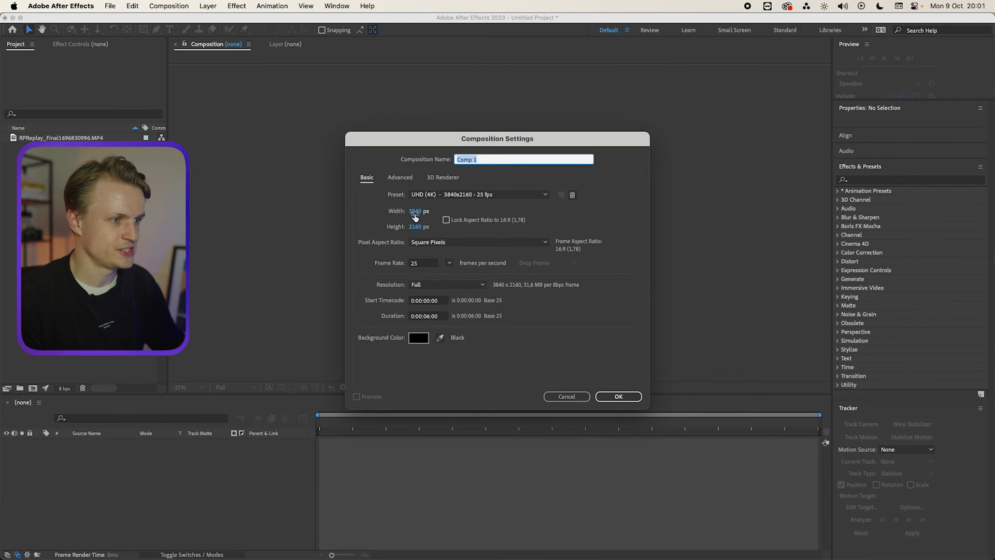
# - Create a composition 2160 px wide and 3840 px high with a duration of 0:00:16:00
pyautogui.click(416, 212)
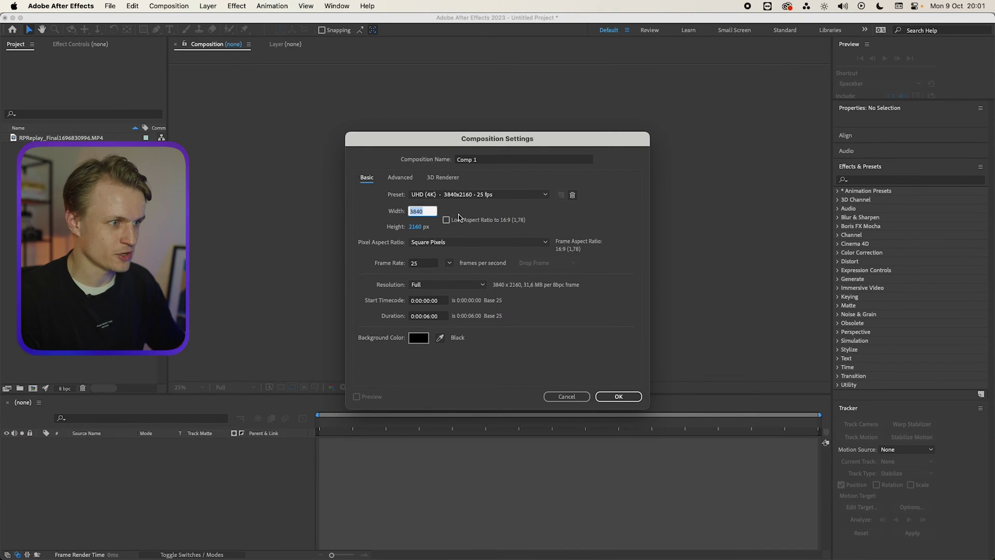
pyautogui.write('2')
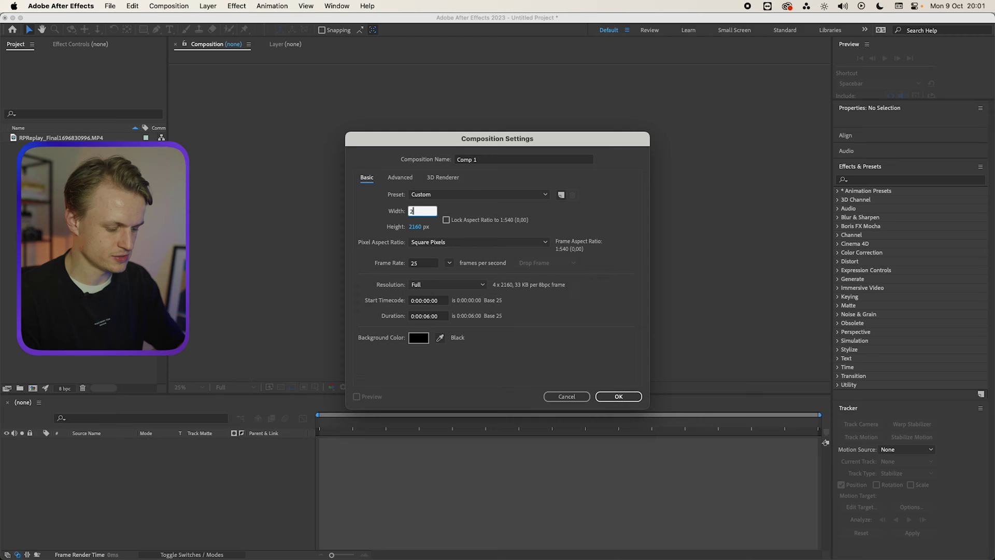
pyautogui.write('169')
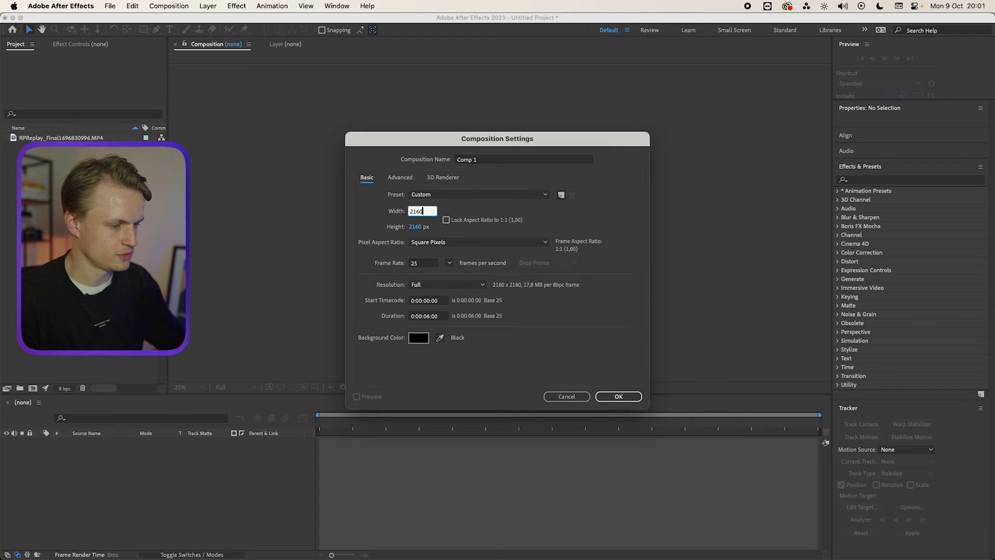
pyautogui.press('Tab')
pyautogui.write('3840')
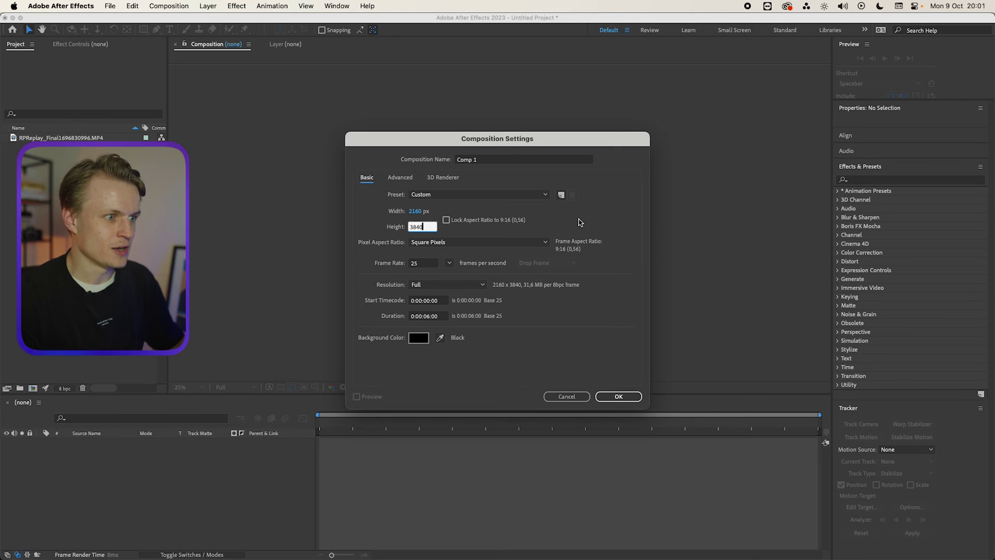
pyautogui.click(430, 316)
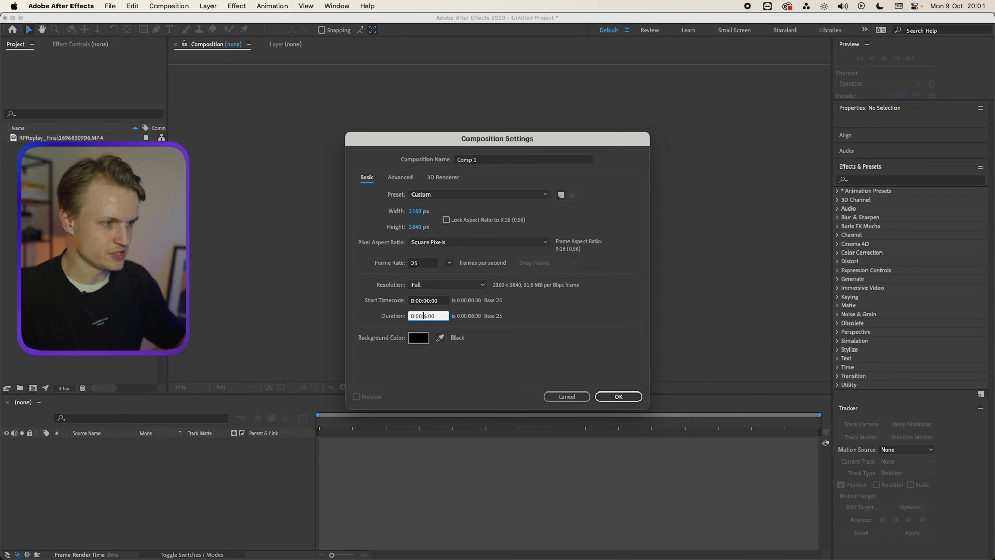
pyautogui.press('Return')
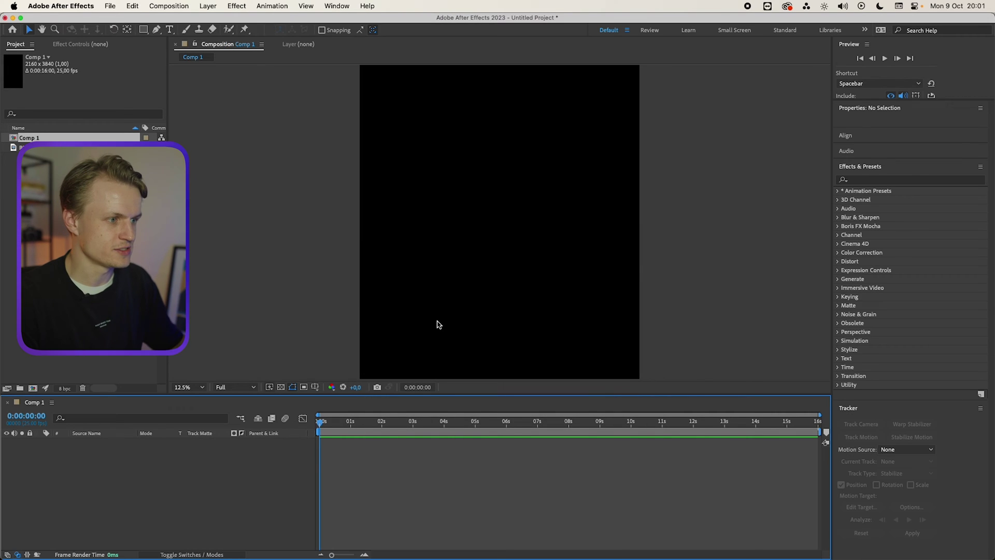
# - Scrub through the imported reference video to examine its glowing circle grid animation
pyautogui.click(407, 423)
pyautogui.moveTo(368, 424); pyautogui.dragTo(756, 423)
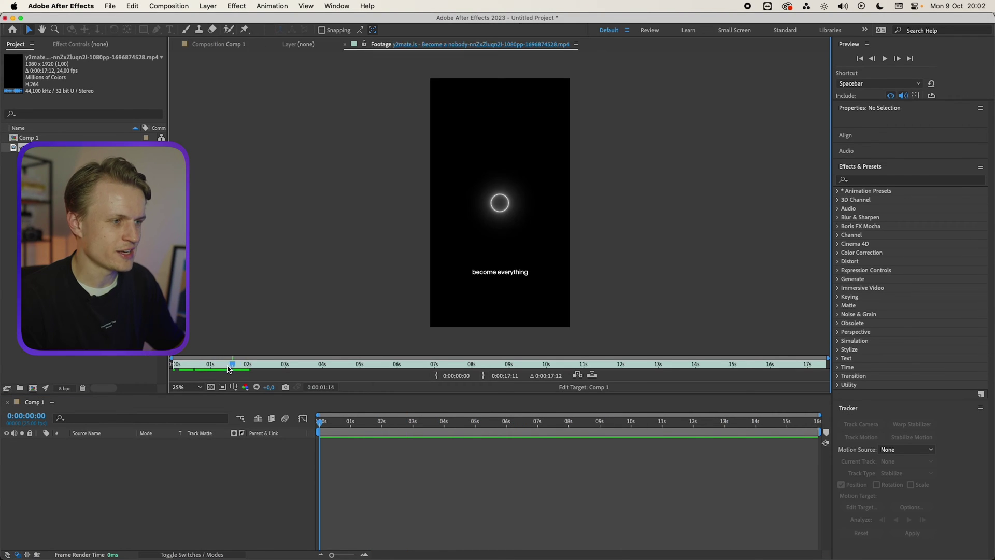
pyautogui.moveTo(228, 369); pyautogui.dragTo(192, 376)
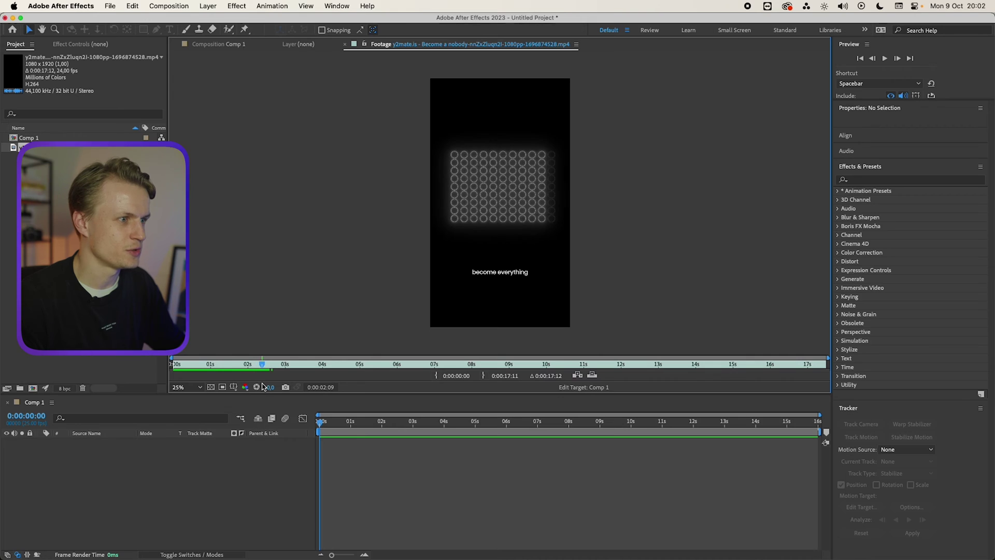
pyautogui.moveTo(306, 388); pyautogui.dragTo(353, 389)
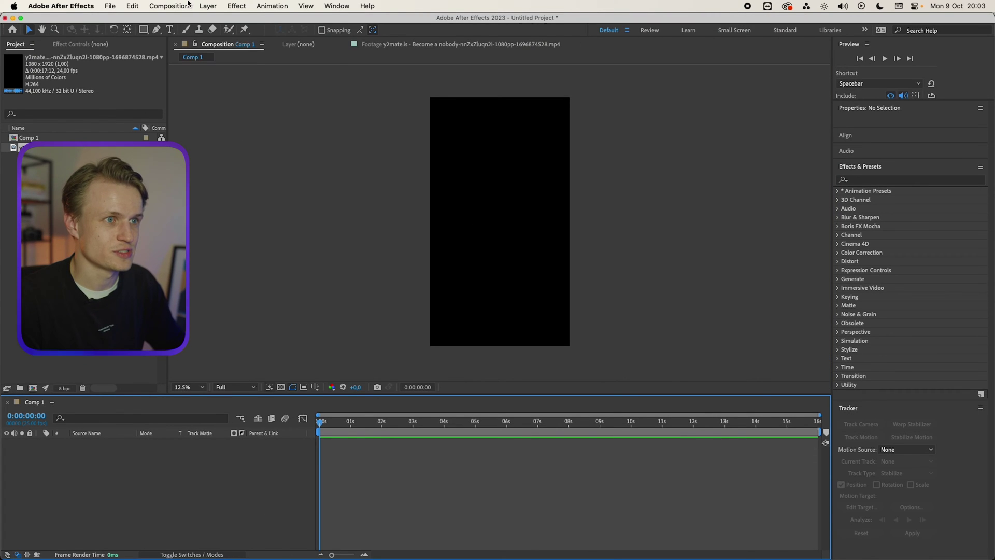
# - Choose the Ellipse tool and set its fill colour to white (FFFFFF)
pyautogui.click(237, 5)
pyautogui.click(216, 6)
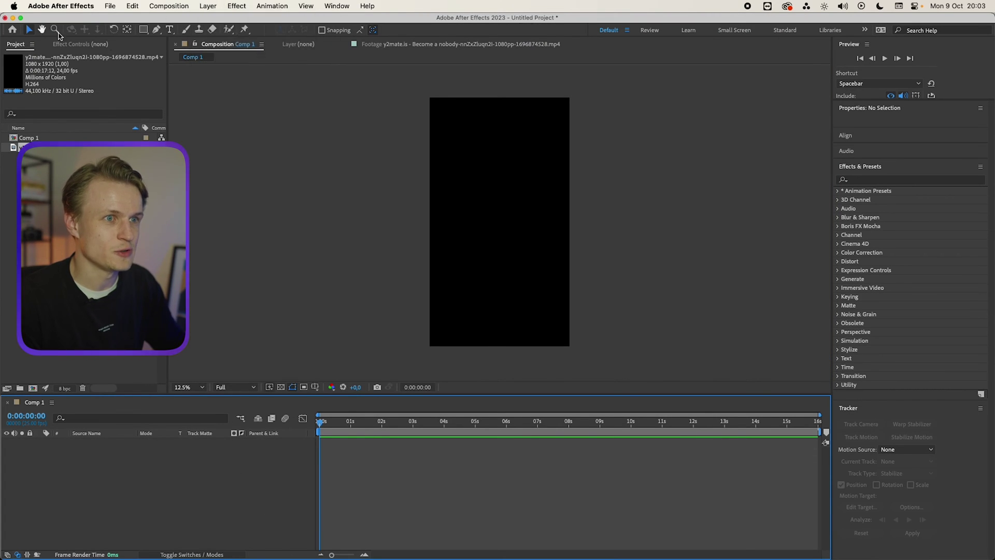
pyautogui.click(143, 29)
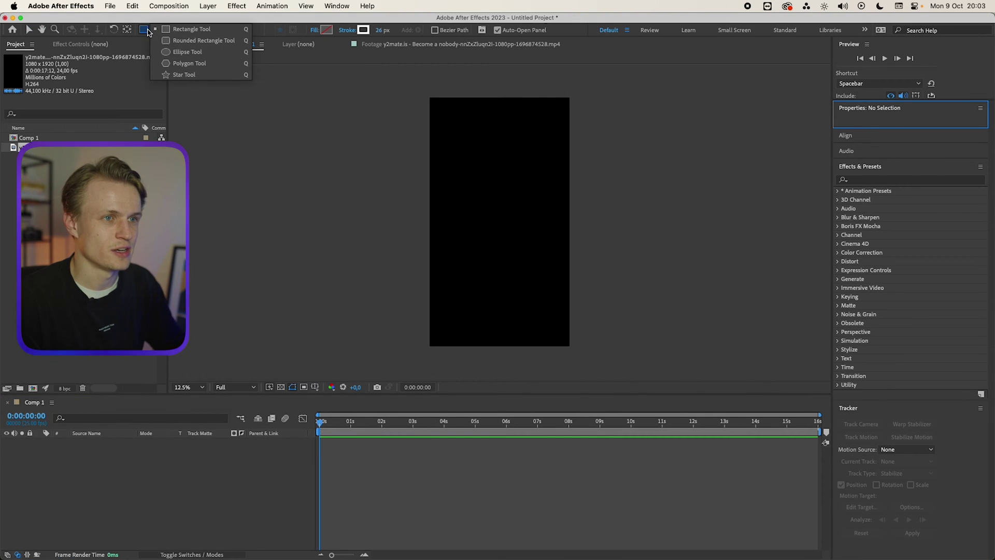
pyautogui.click(187, 51)
pyautogui.click(327, 30)
pyautogui.moveTo(581, 328); pyautogui.dragTo(353, 168)
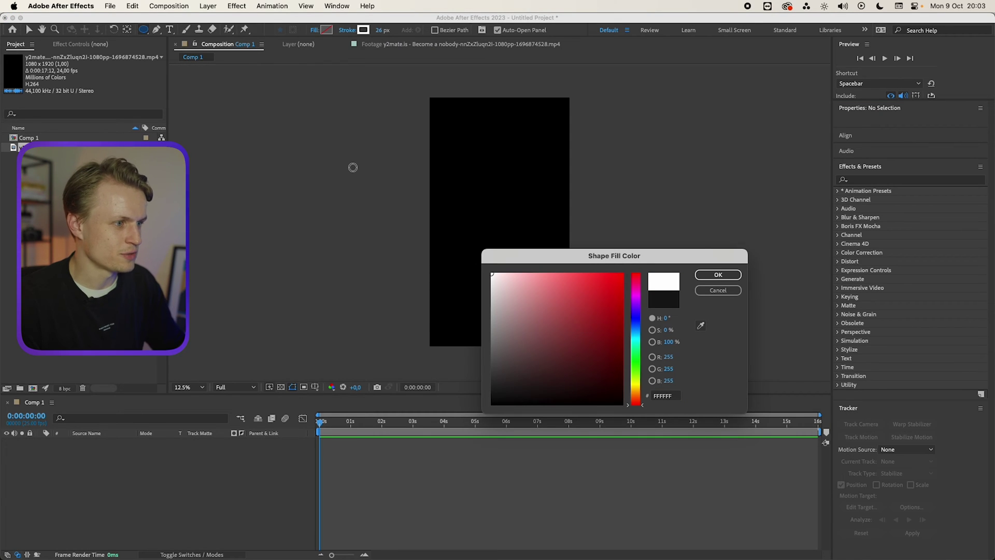
pyautogui.click(717, 274)
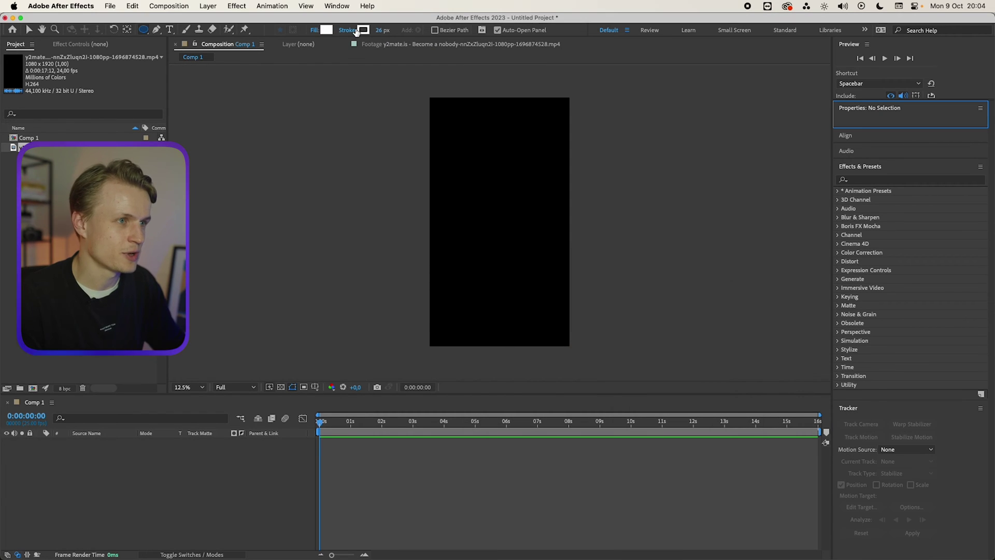
# - Draw a circle about 1116 px in diameter near the composition's centre with a white 15 px stroke
pyautogui.click(364, 30)
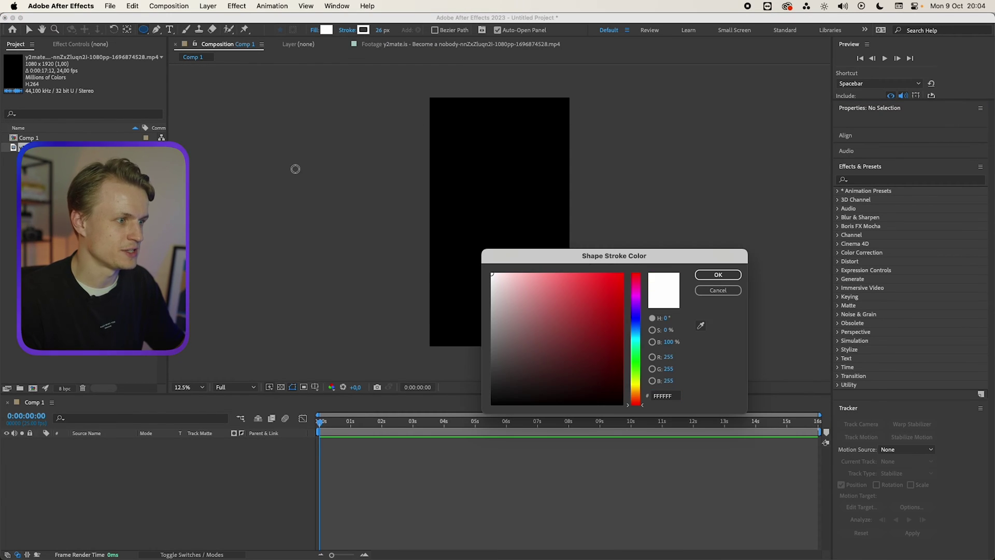
pyautogui.press('Return')
pyautogui.click(383, 29)
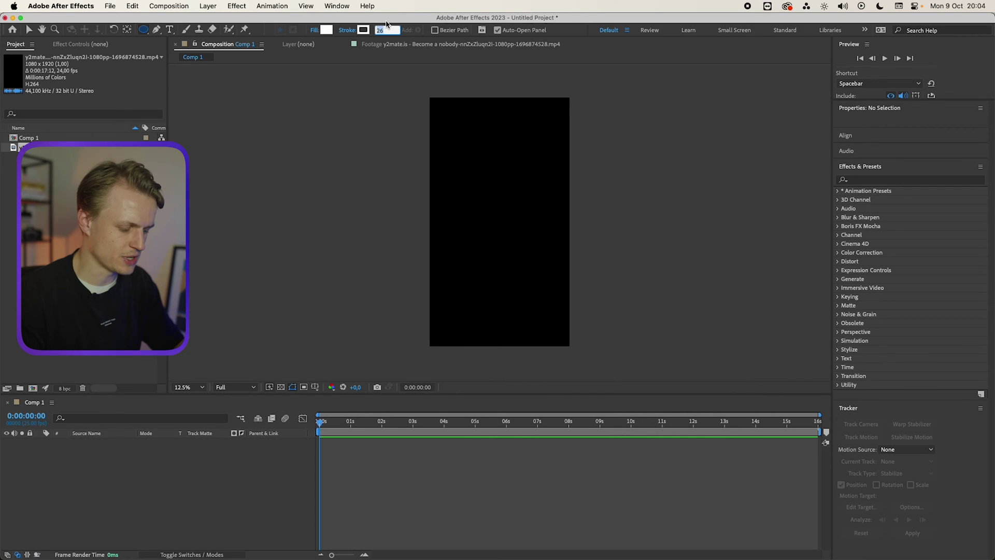
pyautogui.write('15')
pyautogui.press('Return')
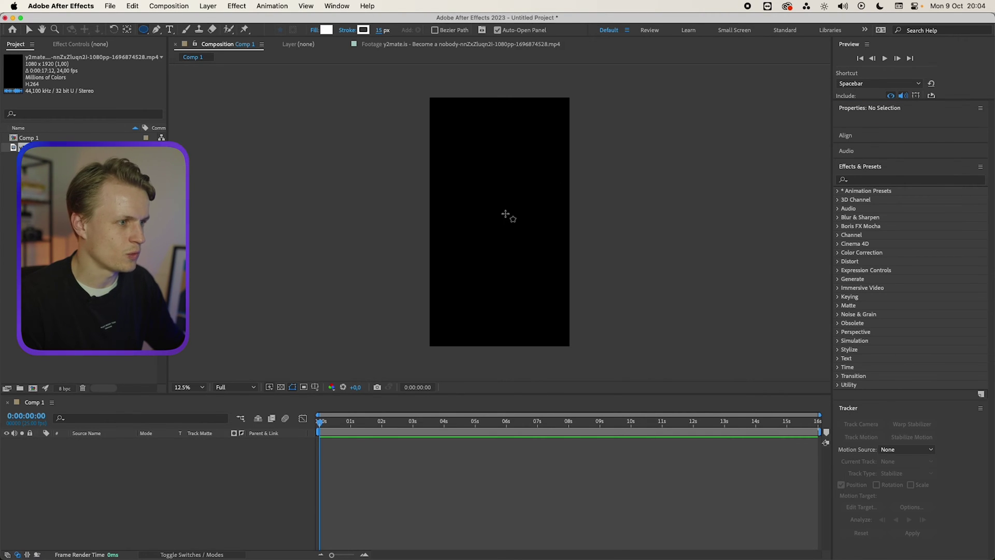
pyautogui.moveTo(515, 229)
pyautogui.mouseDown()
pyautogui.moveTo(478, 193)
pyautogui.moveTo(532, 266)
pyautogui.mouseUp()
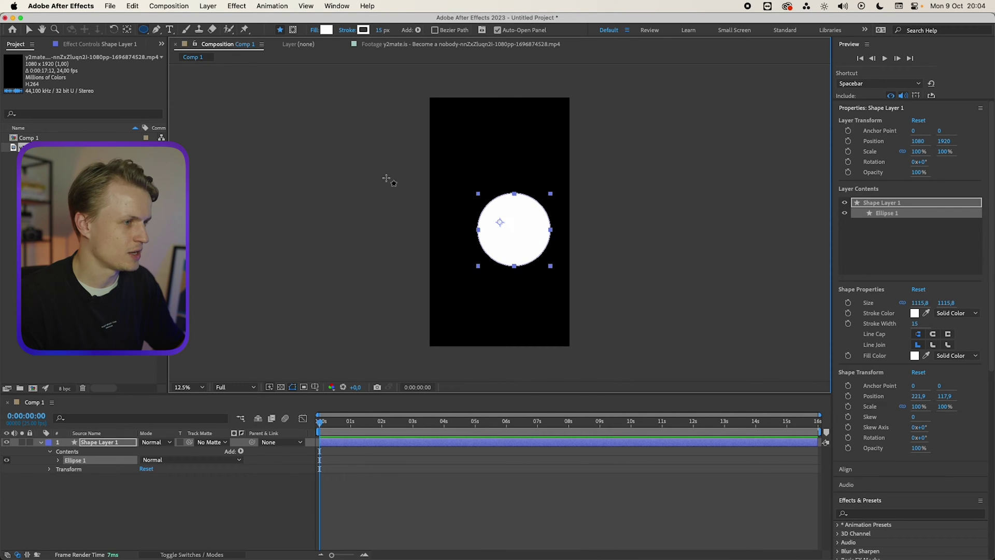
# - Centre the circle horizontally and vertically in the composition and move its anchor point to the circle's centre
pyautogui.click(880, 473)
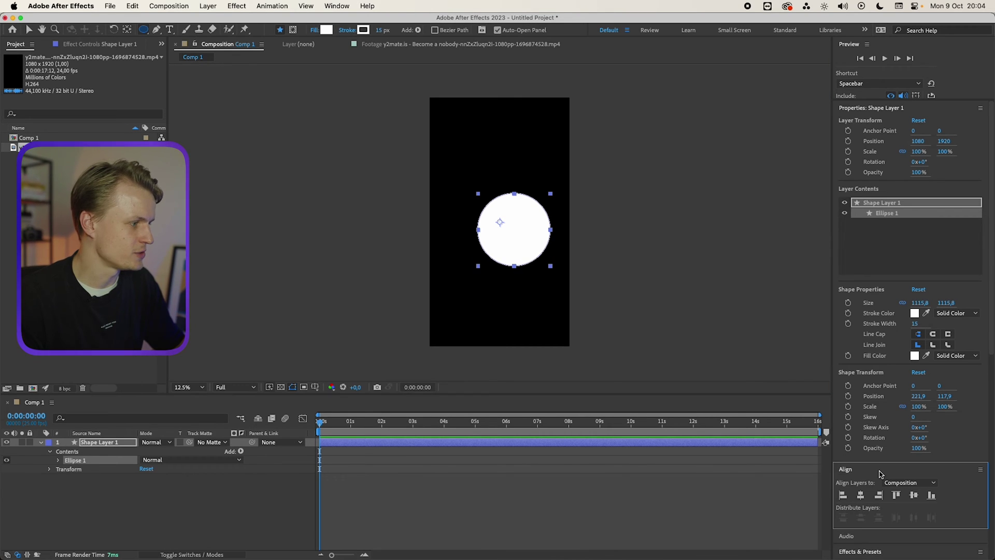
pyautogui.click(862, 495)
pyautogui.click(914, 496)
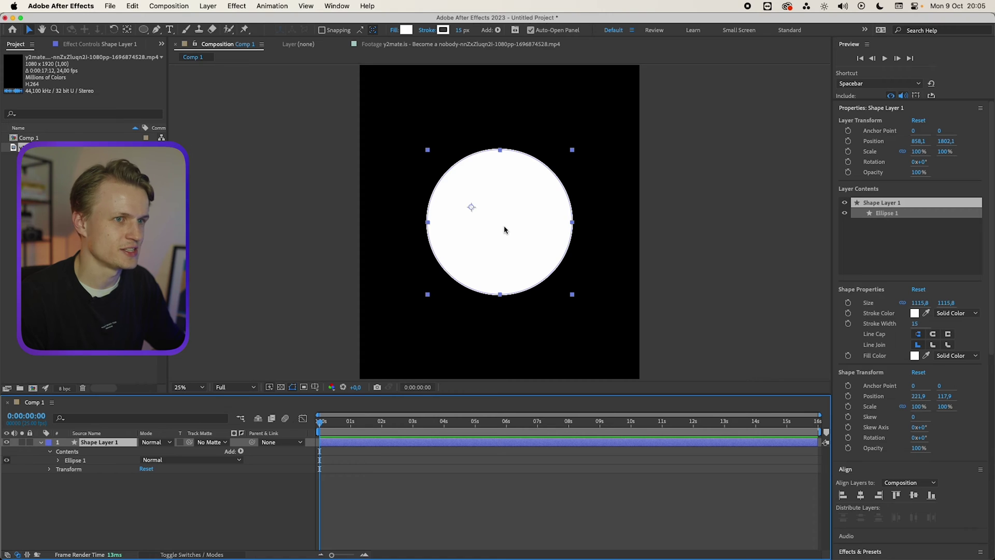
pyautogui.click(126, 30)
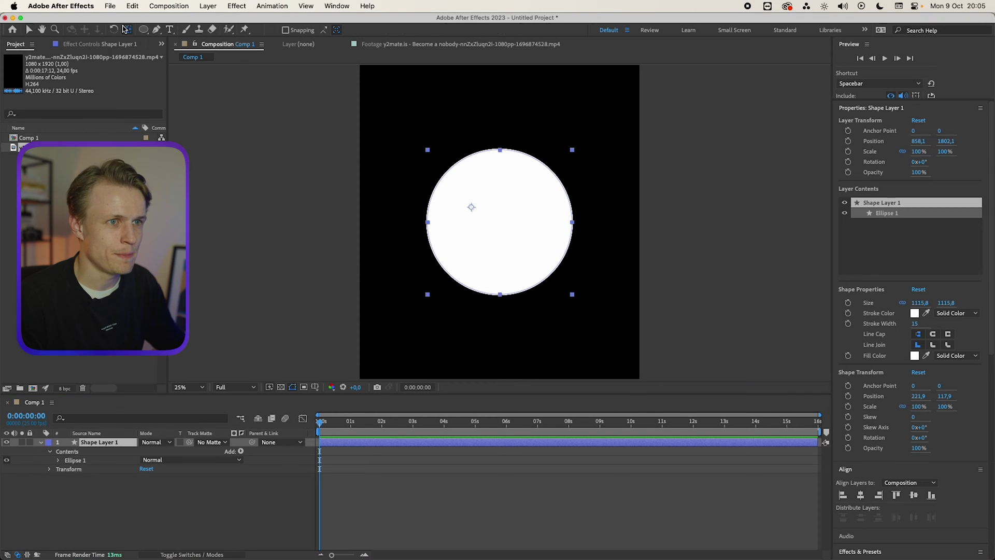
pyautogui.moveTo(495, 236)
pyautogui.mouseDown()
pyautogui.moveTo(488, 223)
pyautogui.moveTo(503, 222)
pyautogui.mouseUp()
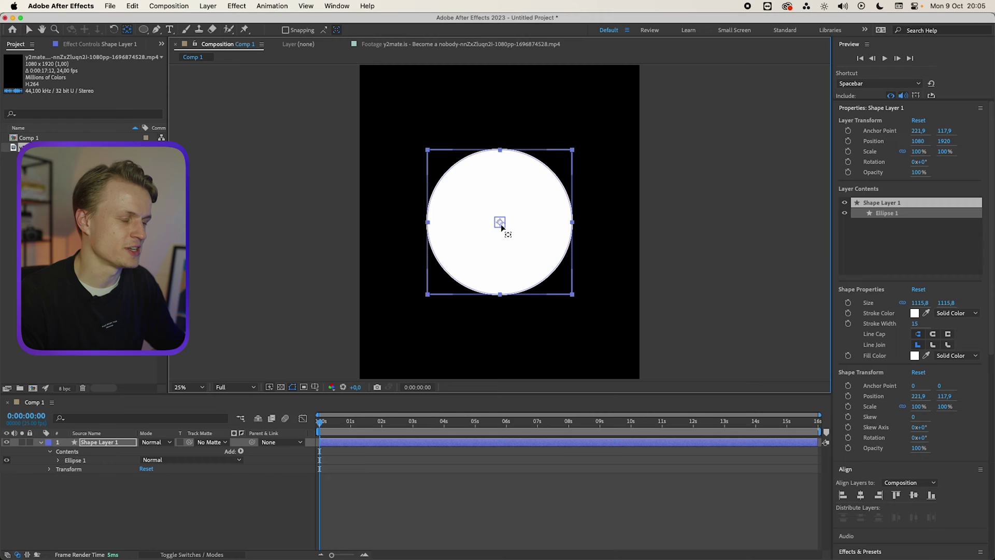
# - Duplicate the circle layer and scale the copy to 16%
pyautogui.click(126, 446)
pyautogui.press('super+d')
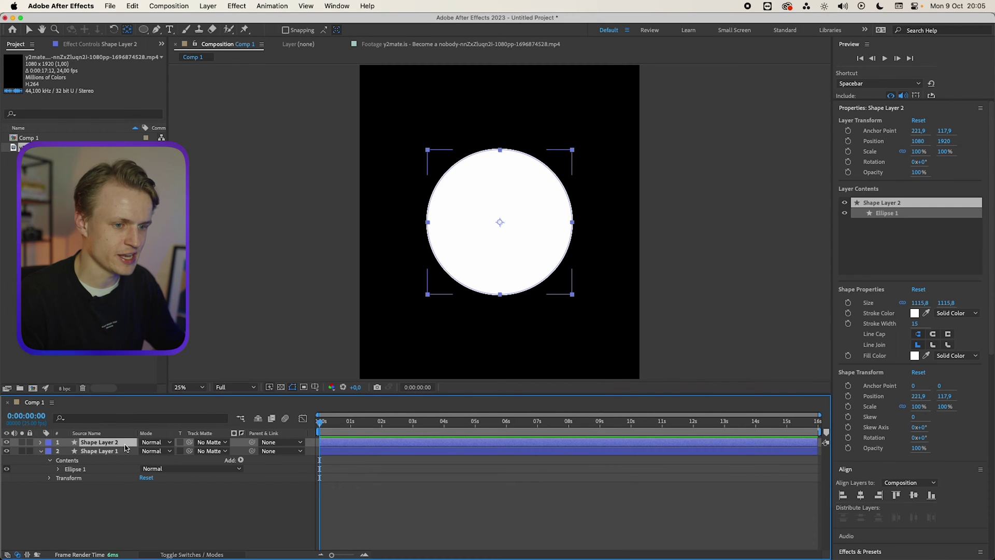
pyautogui.press('s')
pyautogui.moveTo(177, 454); pyautogui.dragTo(130, 452)
# - Hide the original Shape Layer 1 and turn off the fill of the ellipse in Shape Layer 2
pyautogui.click(8, 462)
pyautogui.click(7, 460)
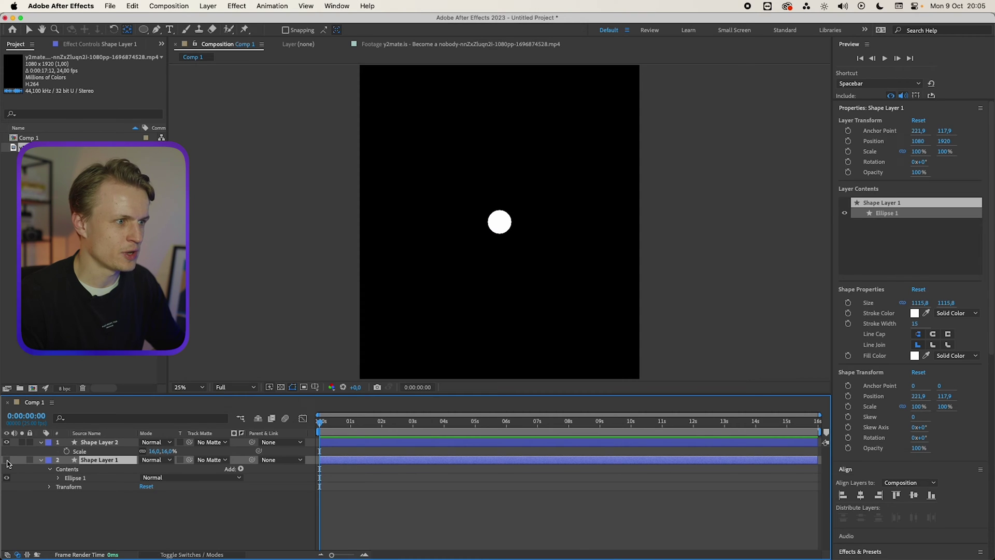
pyautogui.click(42, 444)
pyautogui.click(42, 444)
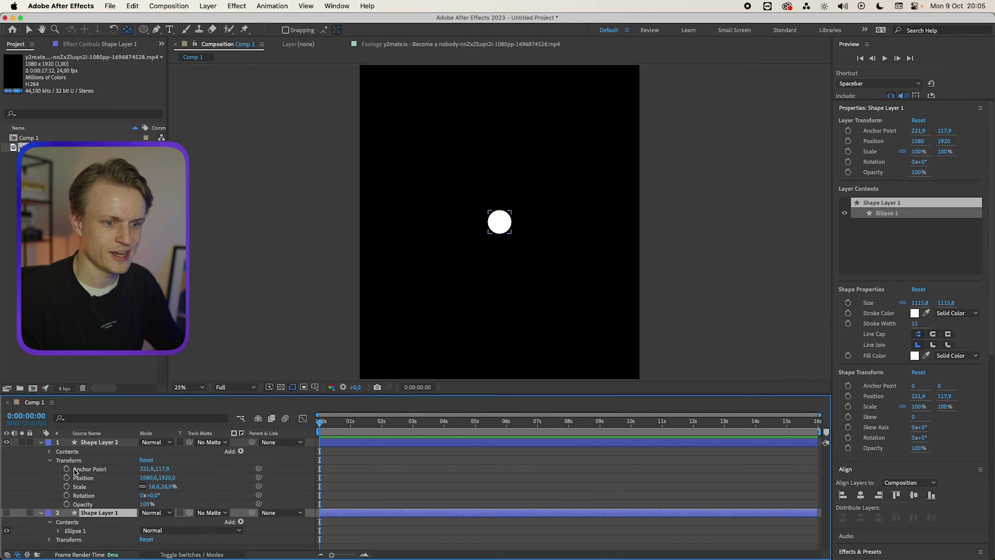
pyautogui.click(50, 451)
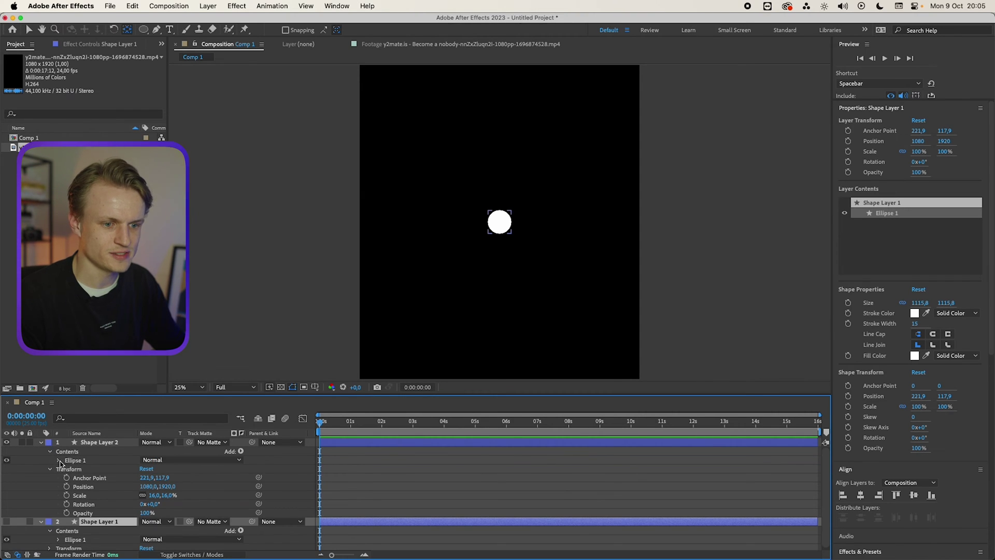
pyautogui.click(58, 460)
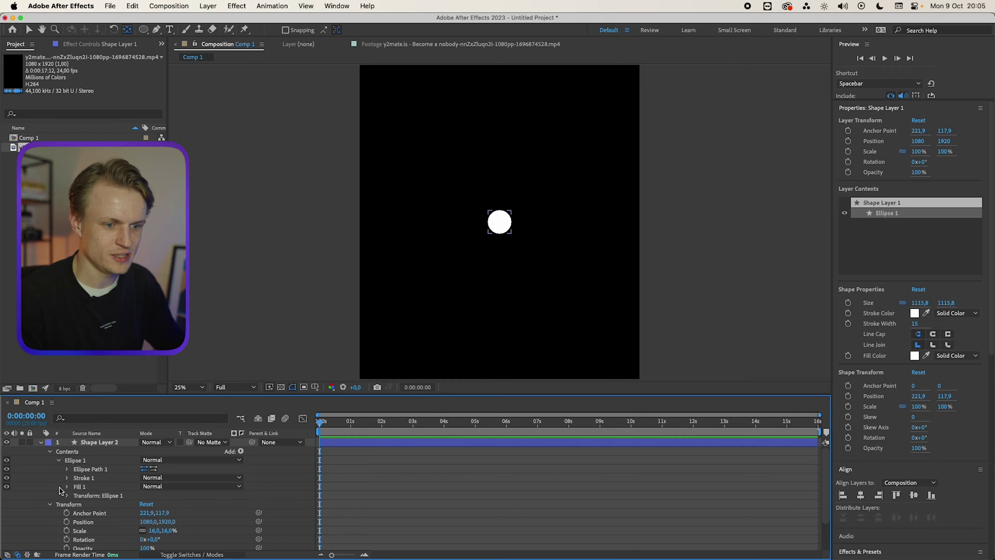
pyautogui.click(7, 486)
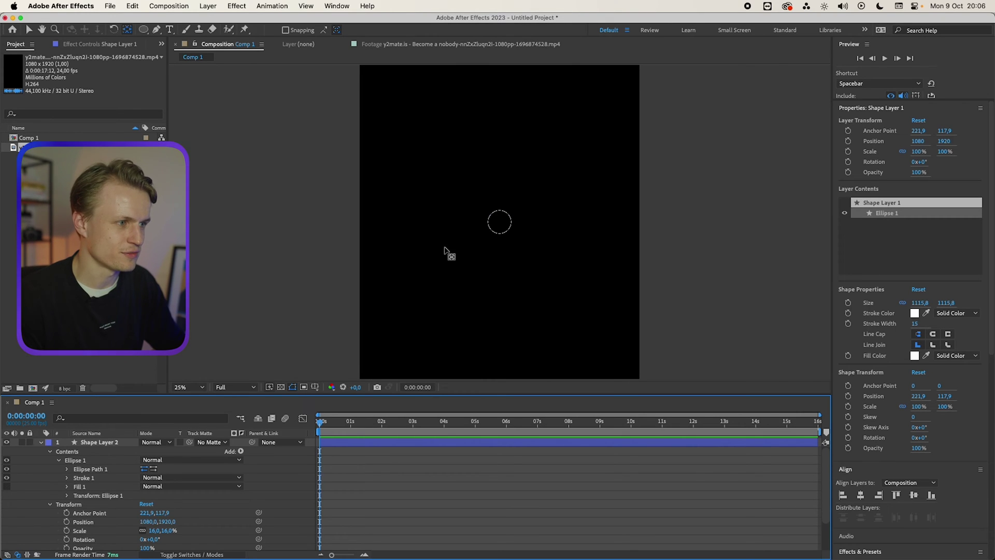
# - Set the stroke width of the small circle in Shape Layer 2 to 30 px
pyautogui.scroll(1, 445, 251)
pyautogui.click(95, 481)
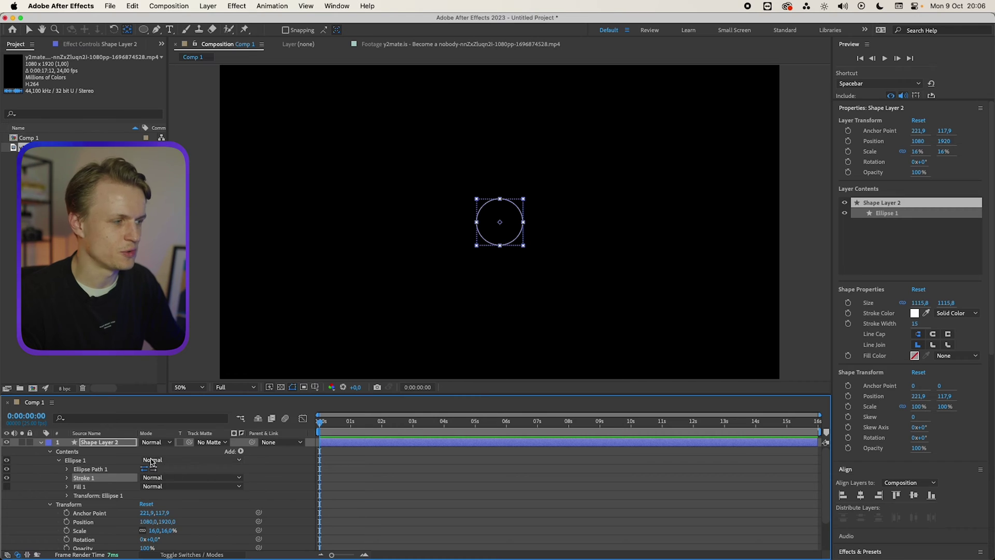
pyautogui.click(916, 324)
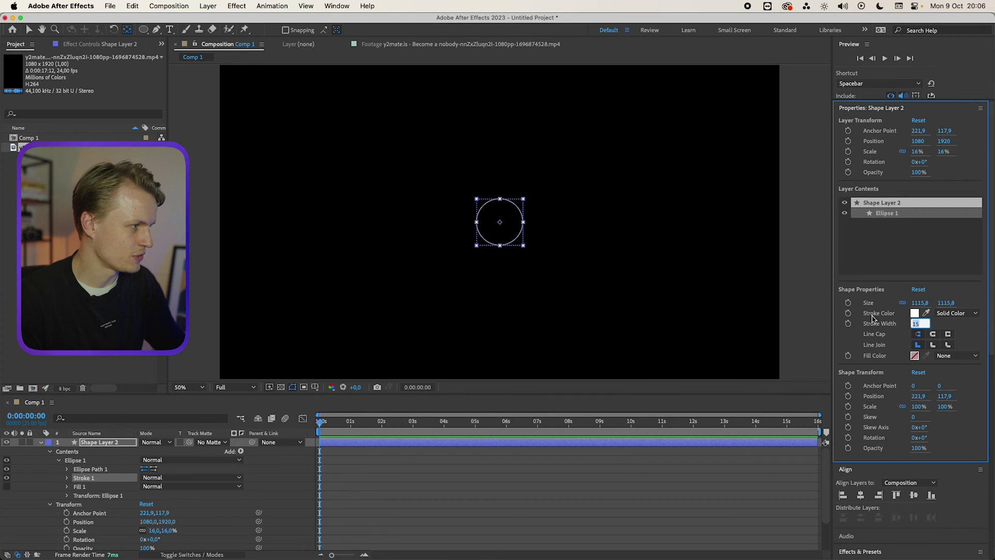
pyautogui.press('Return')
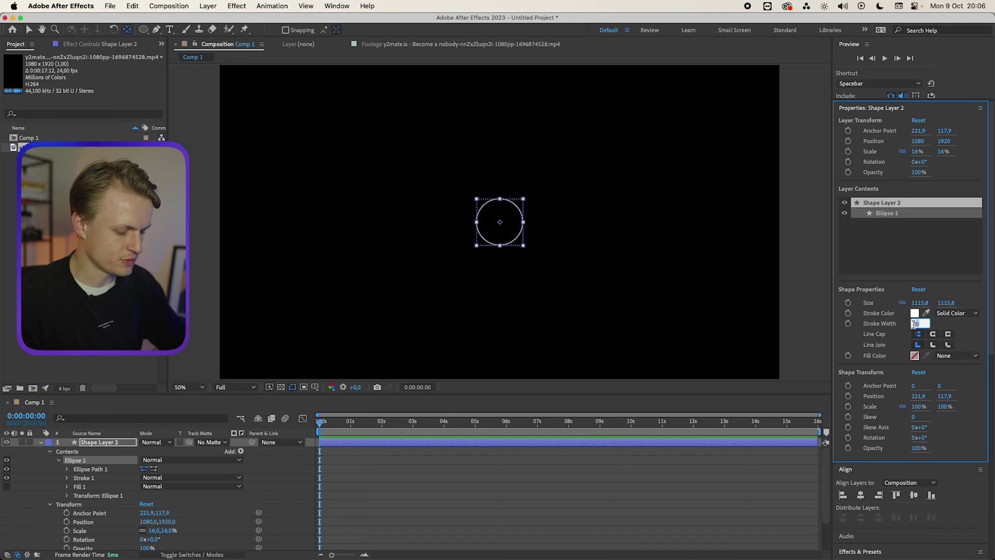
pyautogui.click(458, 525)
pyautogui.press(',')
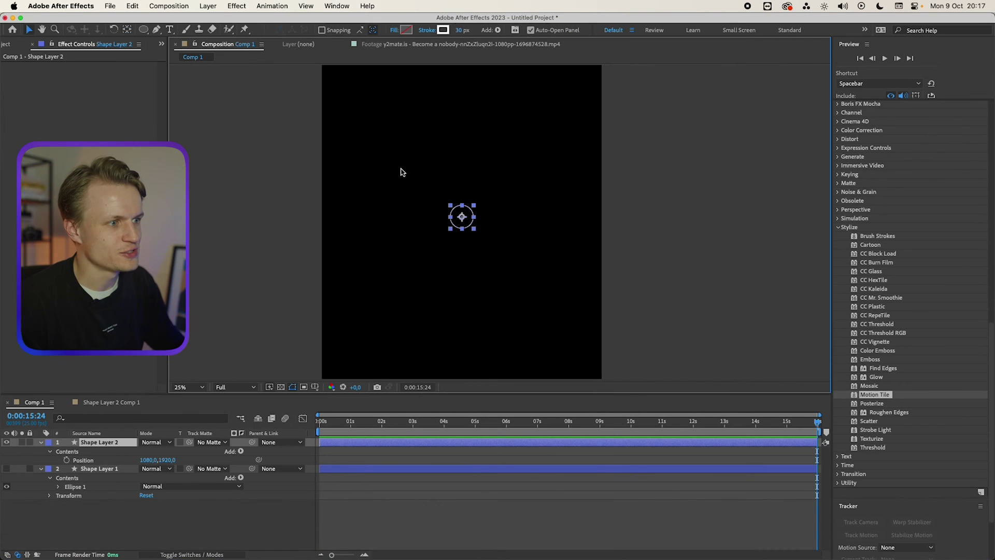
pyautogui.moveTo(522, 206); pyautogui.dragTo(488, 257)
pyautogui.click(131, 447)
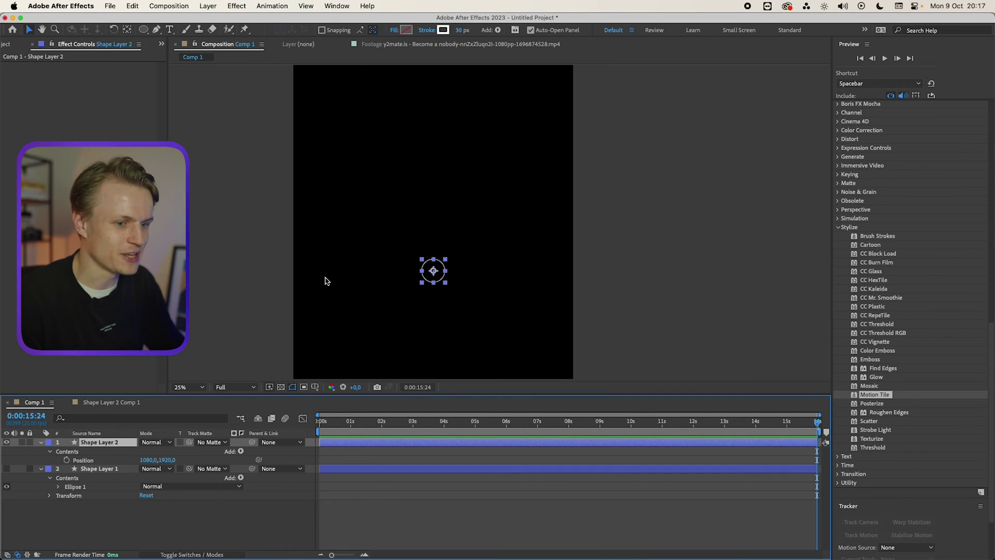
pyautogui.scroll(2, 298, 225)
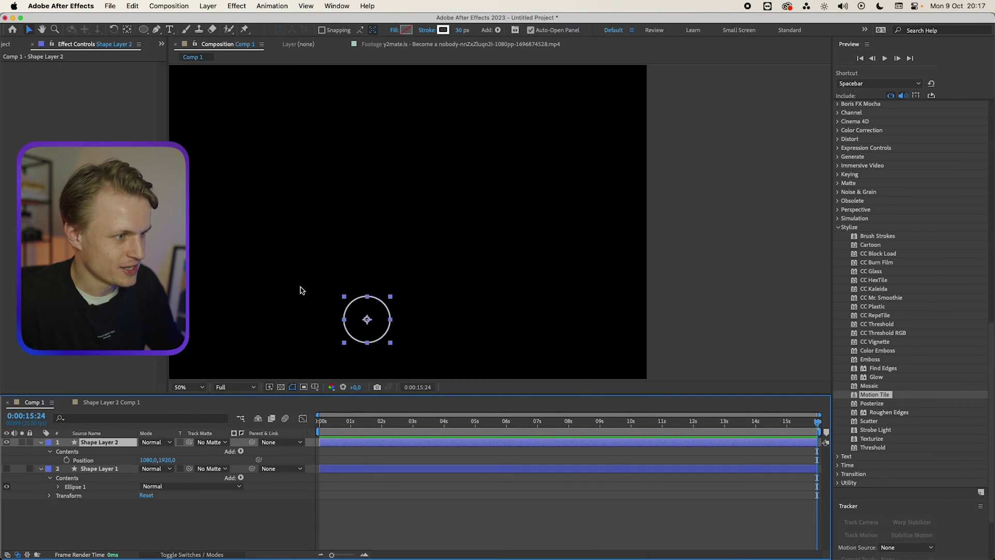
pyautogui.press('space')
pyautogui.moveTo(307, 298); pyautogui.dragTo(444, 199)
pyautogui.press('v')
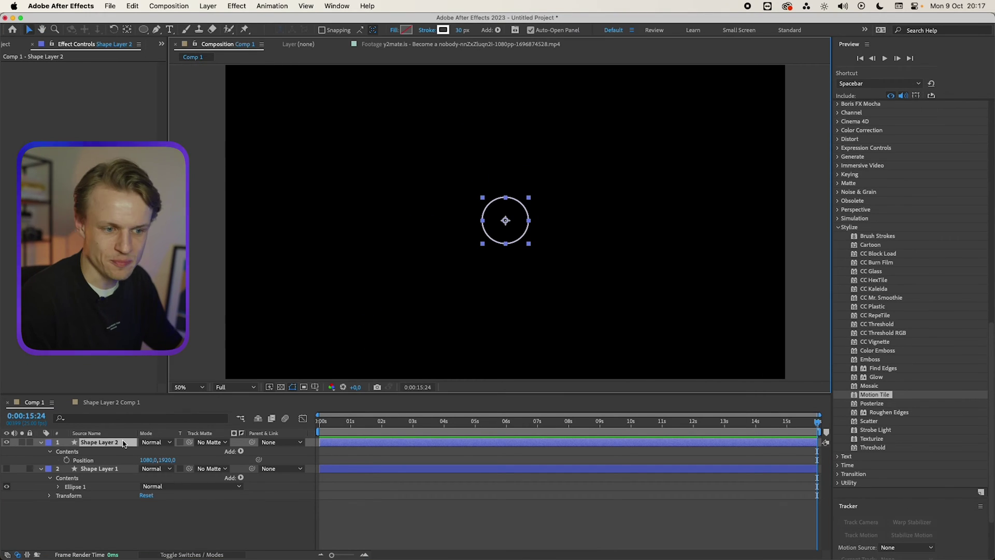
pyautogui.click(125, 444)
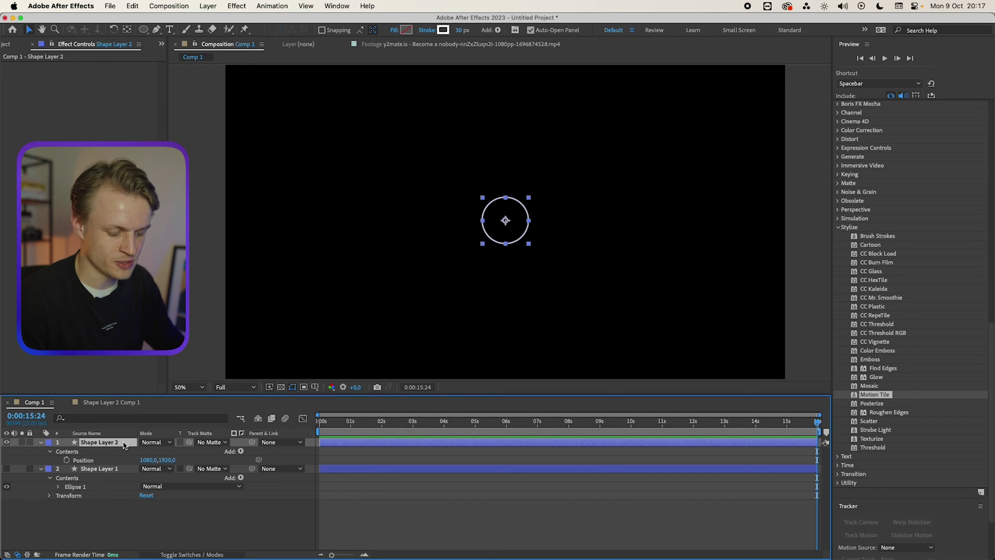
# - Duplicate Shape Layer 2 and place the copied circle beside the original on its right, so the two outlines touch
pyautogui.press('super+d')
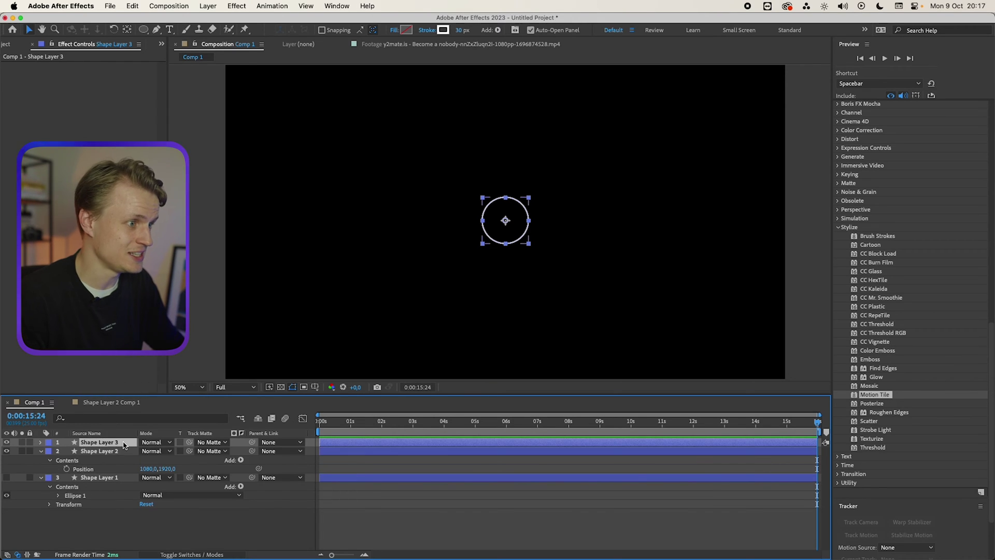
pyautogui.rightClick(521, 220)
pyautogui.press('Escape')
pyautogui.moveTo(509, 237); pyautogui.dragTo(555, 239)
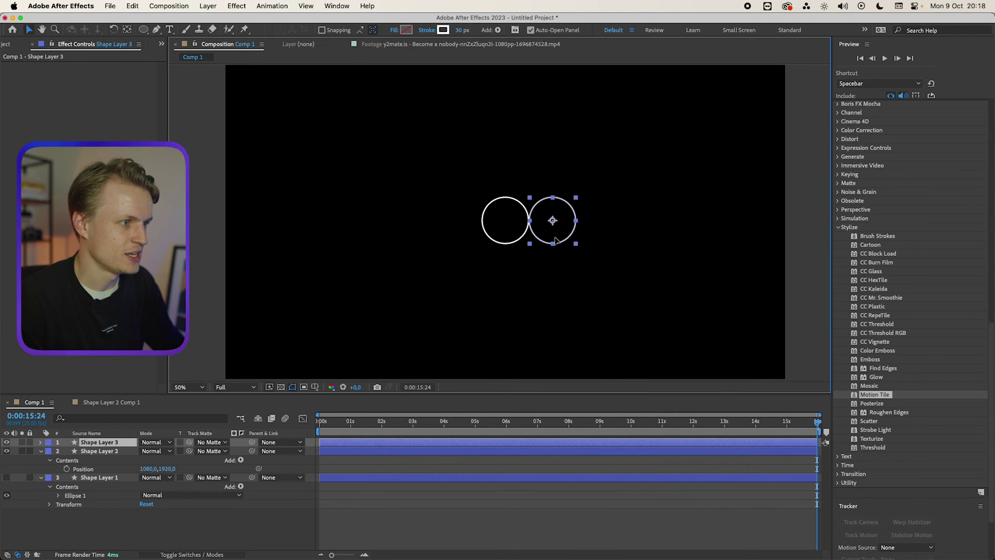
pyautogui.press('Return')
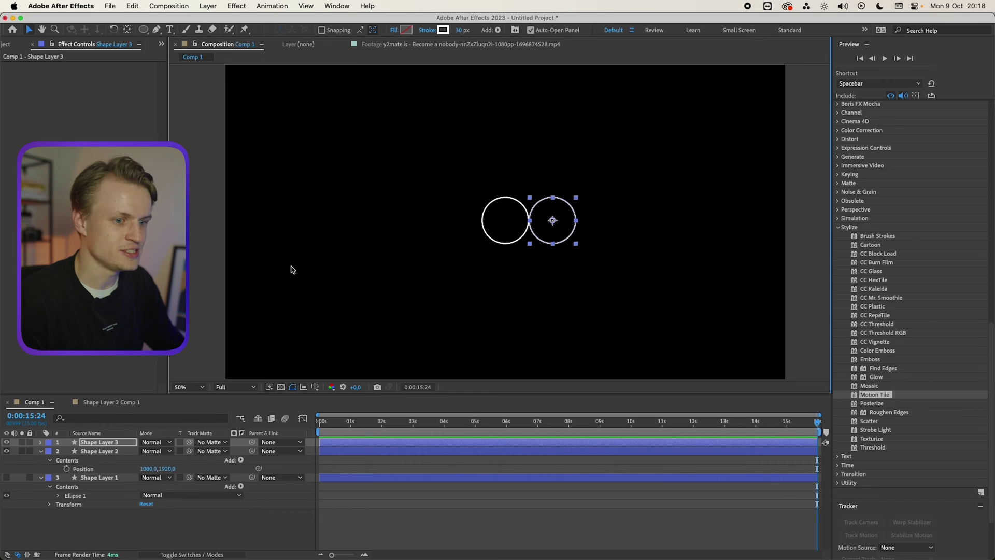
pyautogui.click(121, 452)
pyautogui.keyDown('shift'); pyautogui.click(130, 442); pyautogui.keyUp('shift')
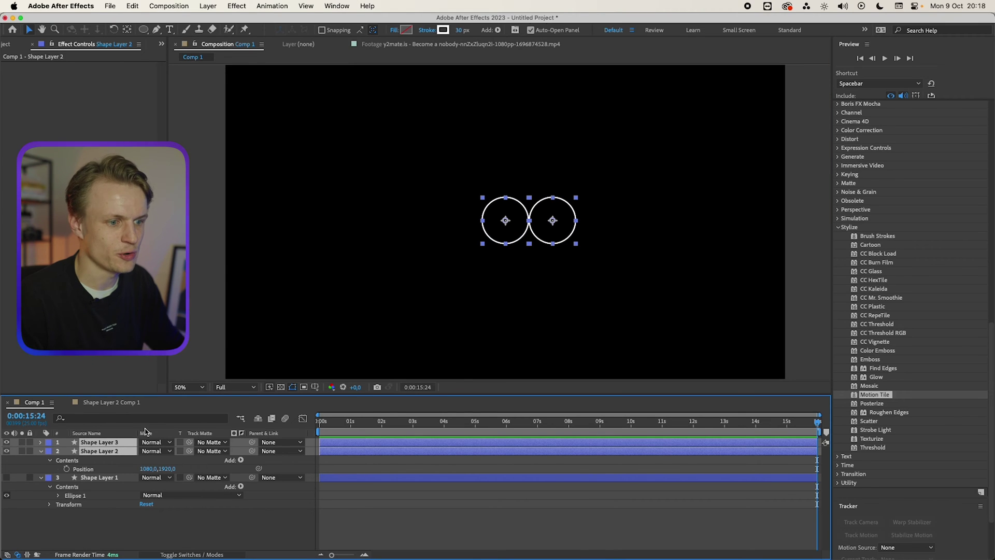
pyautogui.click(105, 522)
pyautogui.click(111, 450)
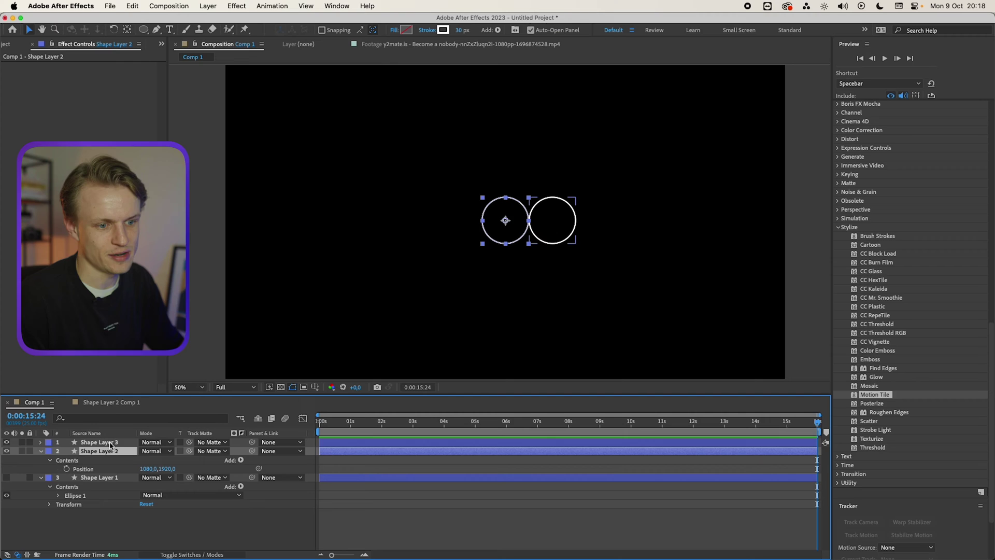
pyautogui.click(110, 443)
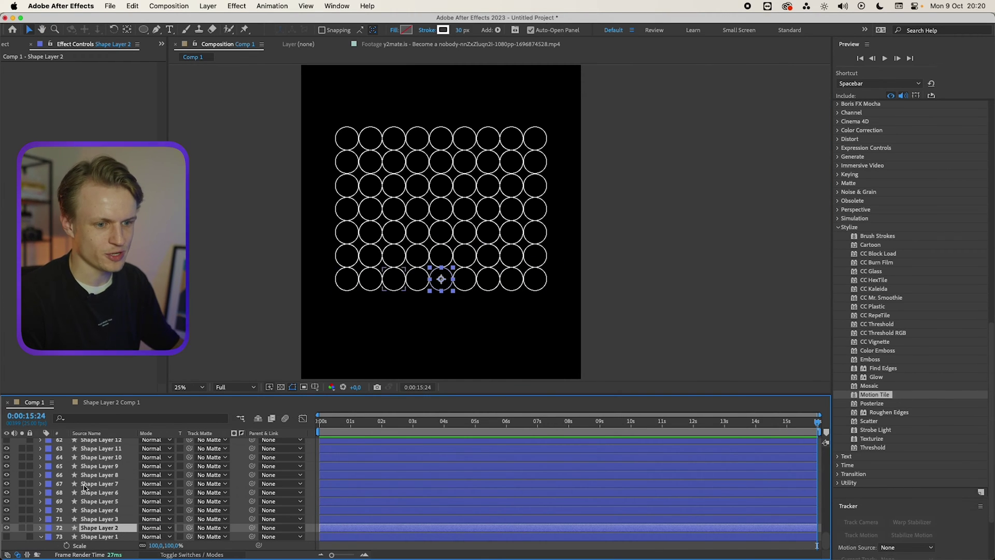
# - Pre-compose all small outlined circle layers of the grid into a new composition named Circles
pyautogui.scroll(15, 104, 467)
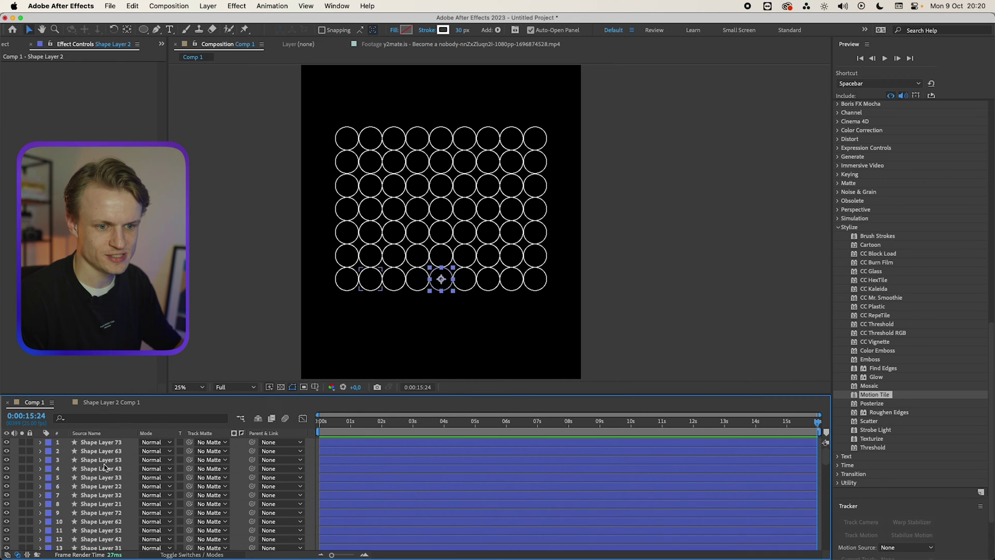
pyautogui.scroll(6, 111, 530)
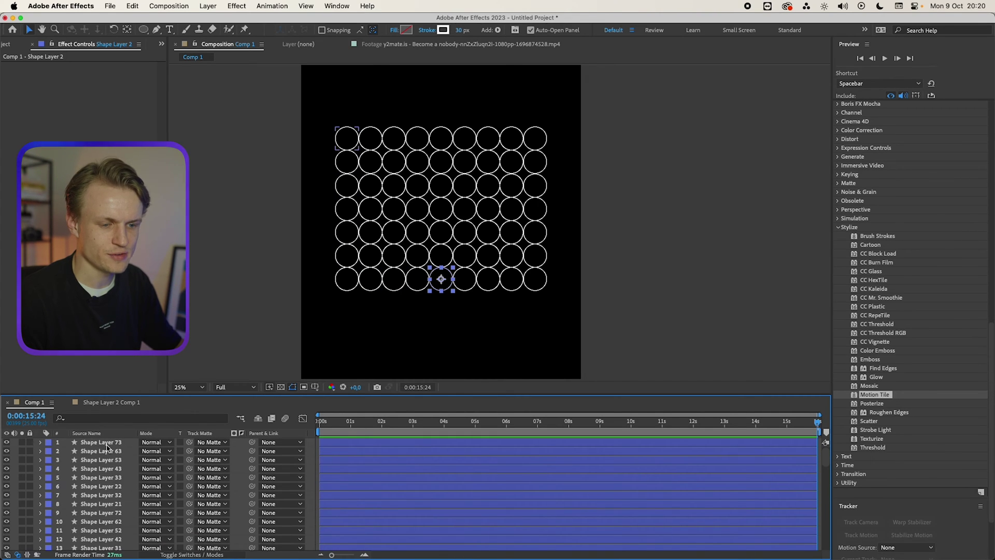
pyautogui.press('super+a')
pyautogui.click(208, 5)
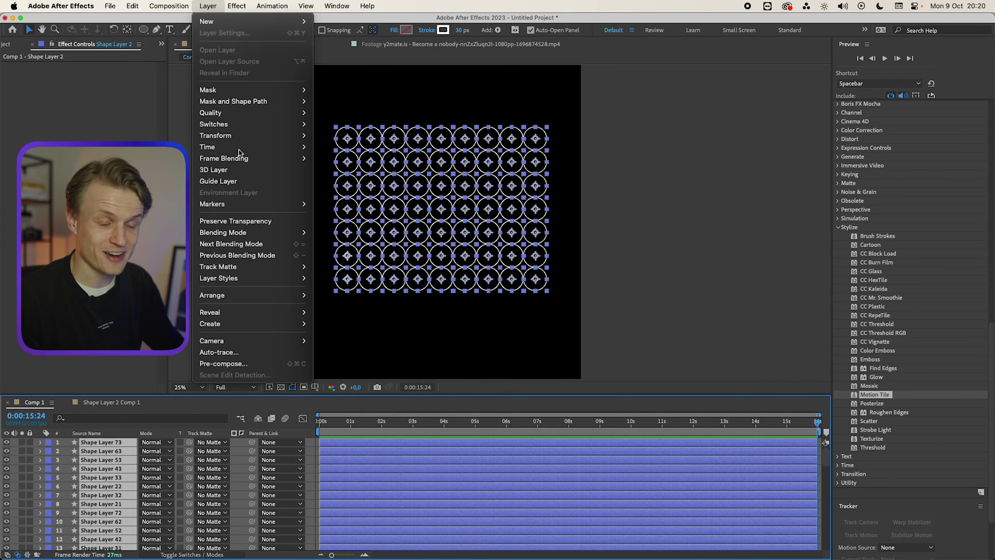
pyautogui.click(248, 364)
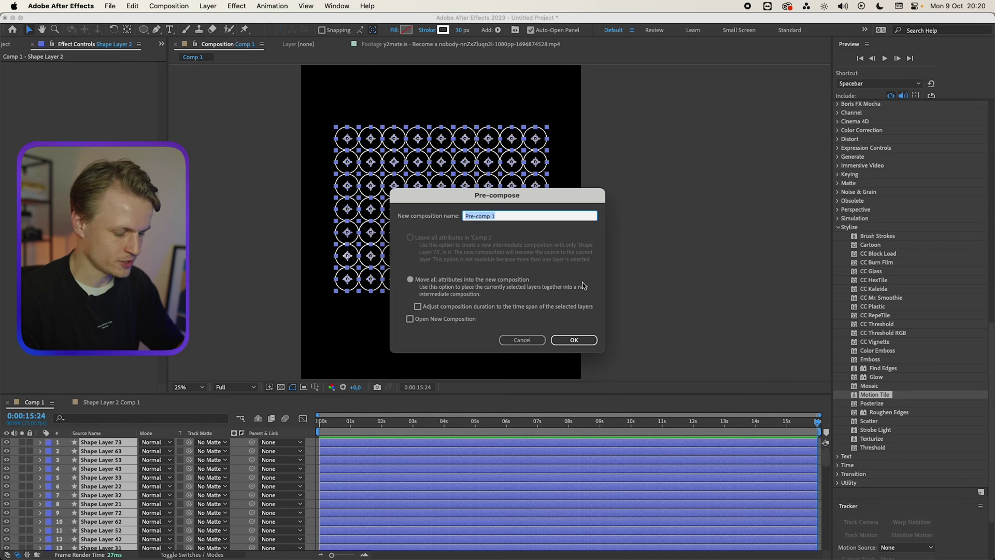
pyautogui.write('Circle')
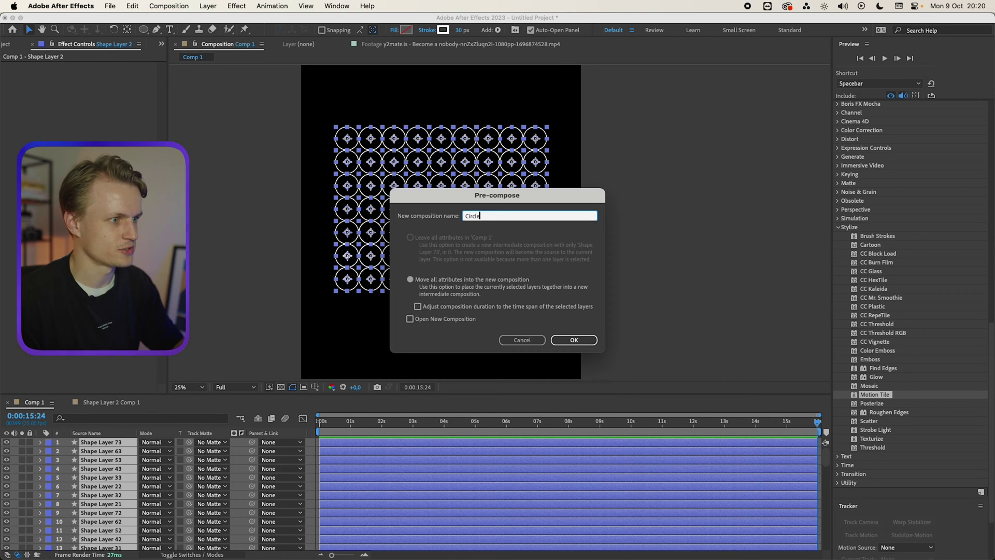
pyautogui.write('s')
pyautogui.press('Return')
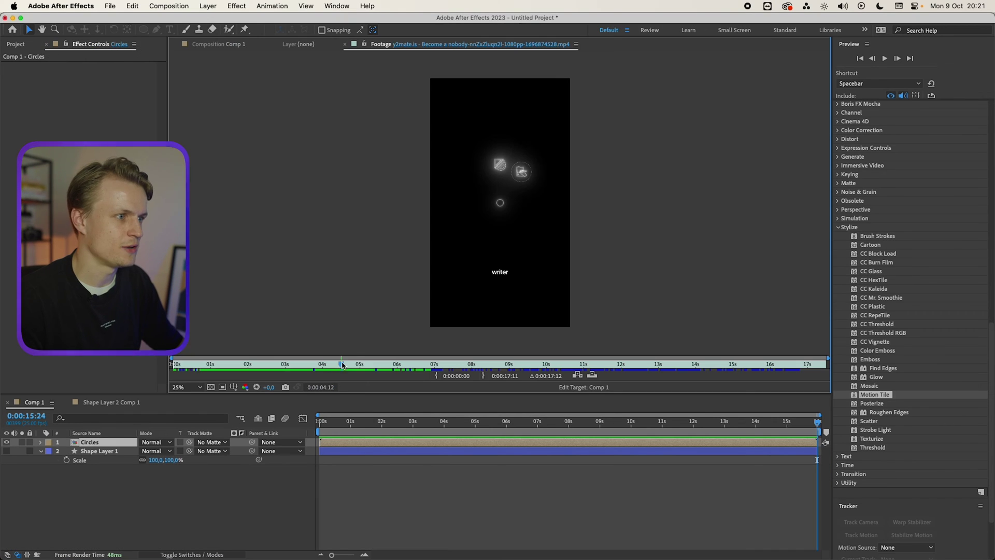
# - Review the reference footage, duplicate the large filled circle layer, and name the original Big ball and the copy Big space ball
pyautogui.click(359, 366)
pyautogui.moveTo(370, 367); pyautogui.dragTo(726, 358)
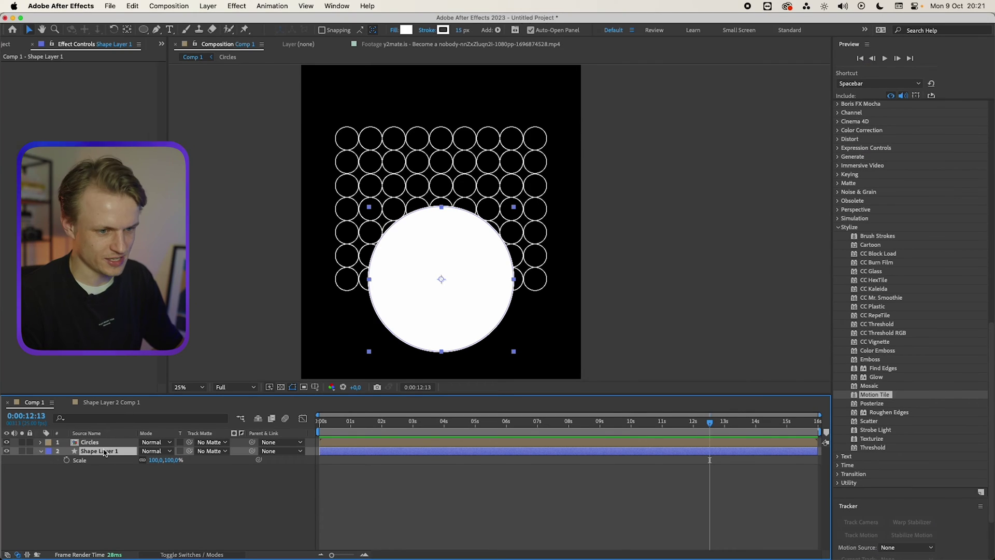
pyautogui.press('super+d')
pyautogui.click(104, 461)
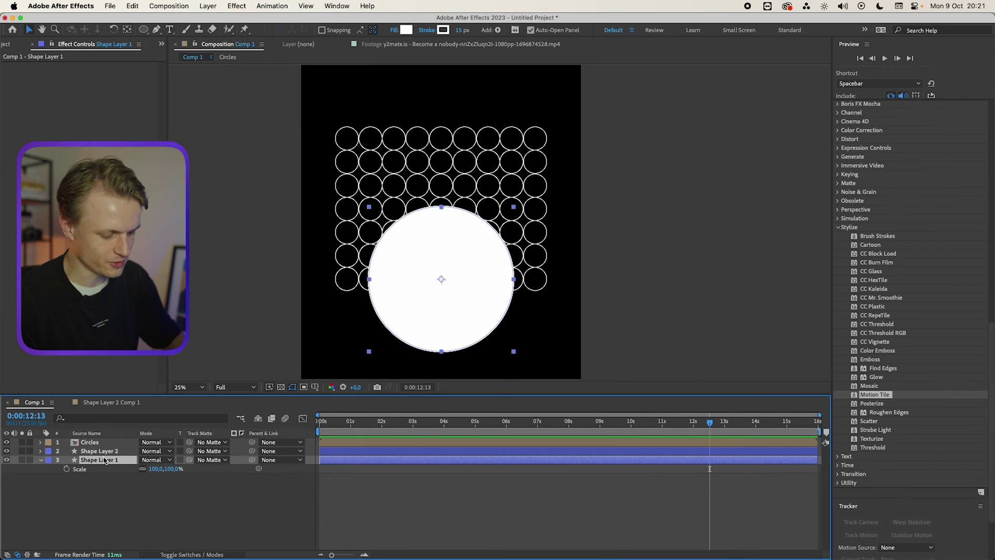
pyautogui.write('B')
# - Make the Big space ball layer start at about 9.4 s and trim the Big ball layer's end to 0:00:05:03
pyautogui.click(477, 451)
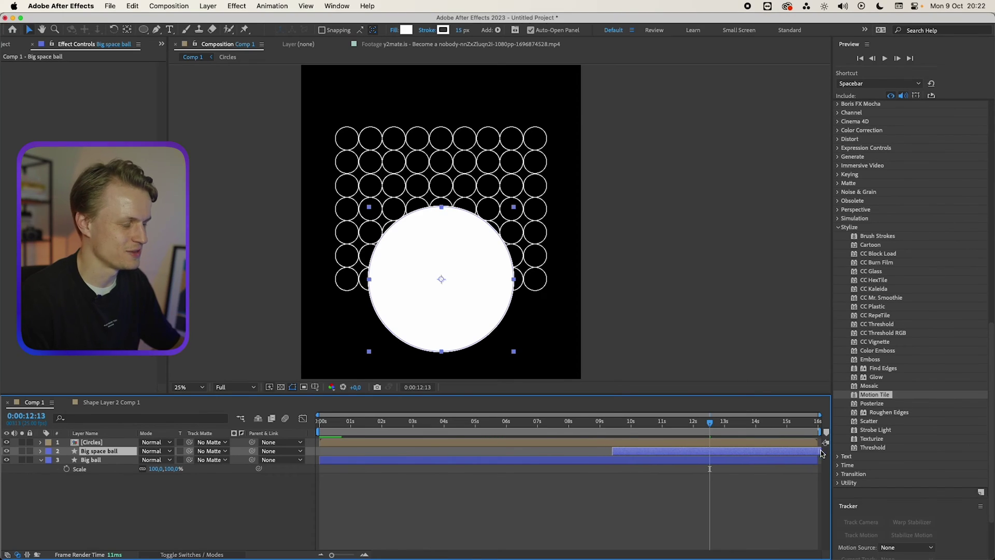
pyautogui.moveTo(604, 424); pyautogui.dragTo(634, 429)
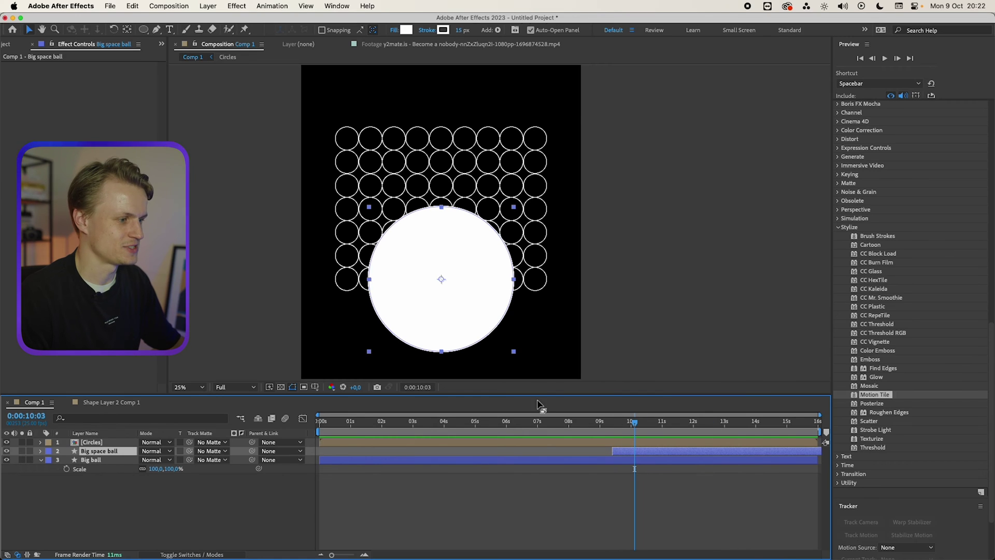
pyautogui.moveTo(486, 417)
pyautogui.mouseDown()
pyautogui.moveTo(411, 417)
pyautogui.moveTo(479, 418)
pyautogui.mouseUp()
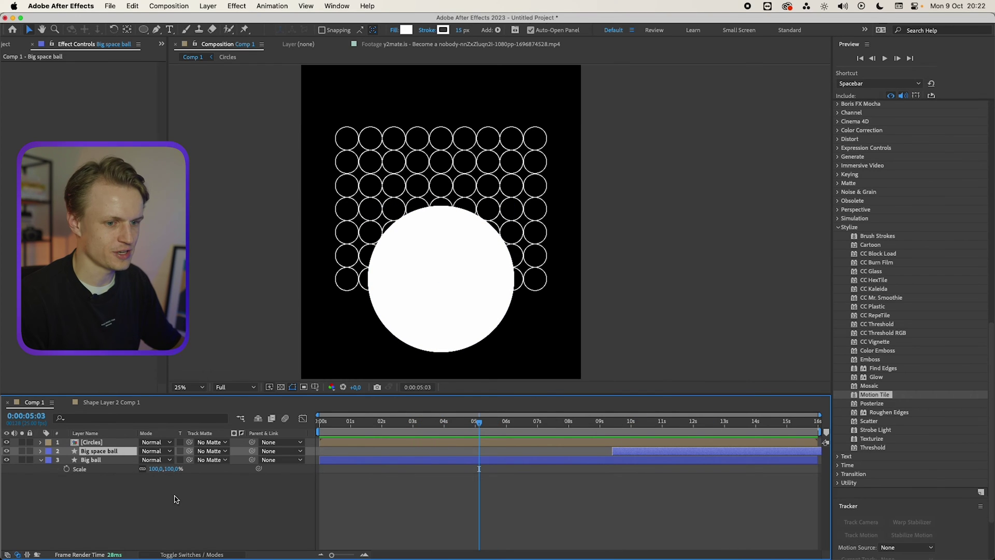
pyautogui.click(104, 460)
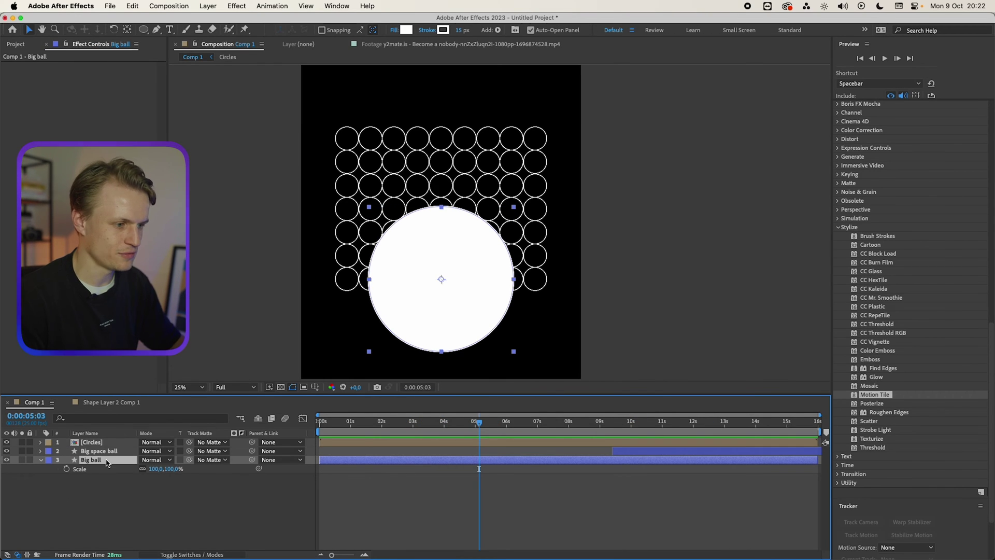
pyautogui.hotkey('alt', ']')
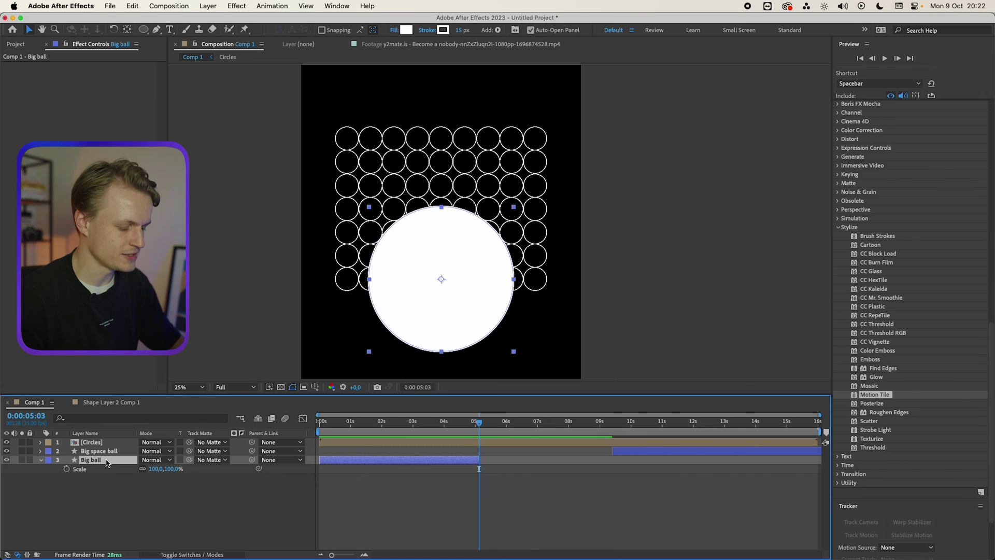
# - Create a new medium gray-red solid layer in Comp 1
pyautogui.moveTo(560, 426); pyautogui.dragTo(652, 436)
pyautogui.click(652, 451)
pyautogui.click(208, 6)
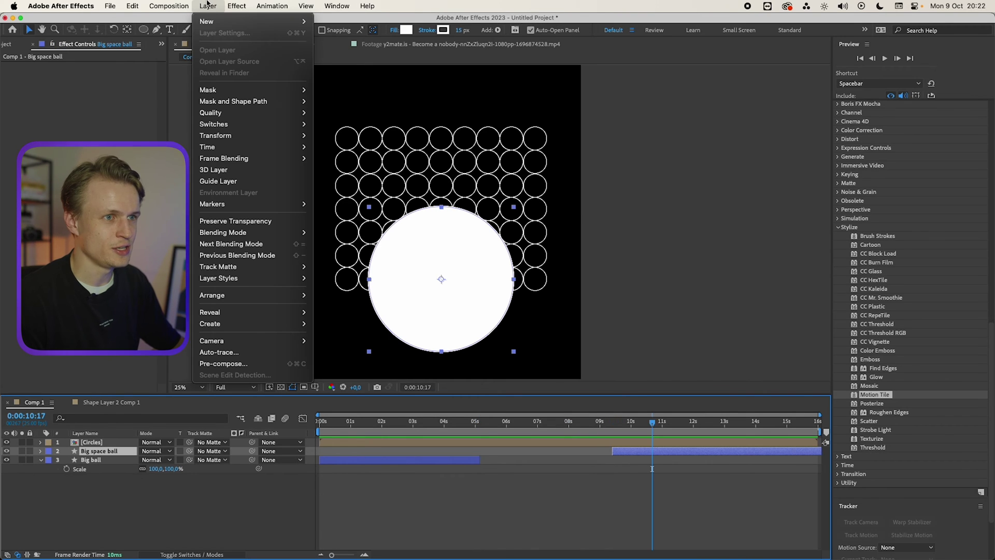
pyautogui.moveTo(216, 21)
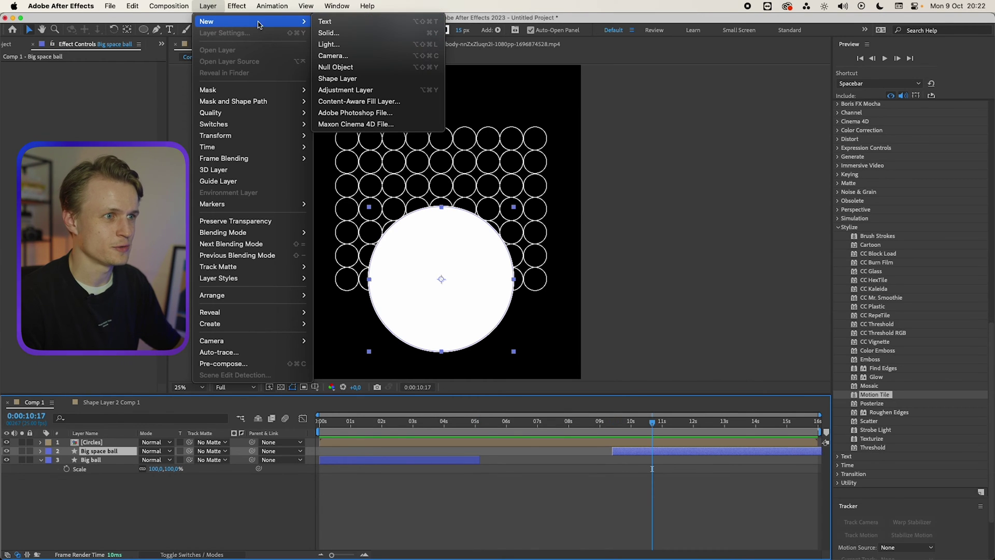
pyautogui.click(355, 35)
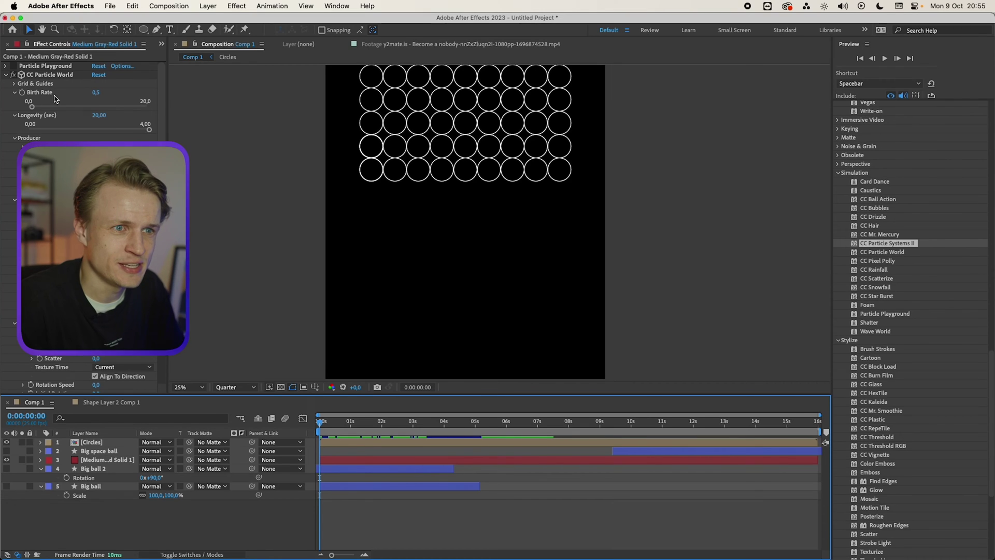
# - Remove the Particle Playground effect from the solid layer, keeping only CC Particle World
pyautogui.click(51, 75)
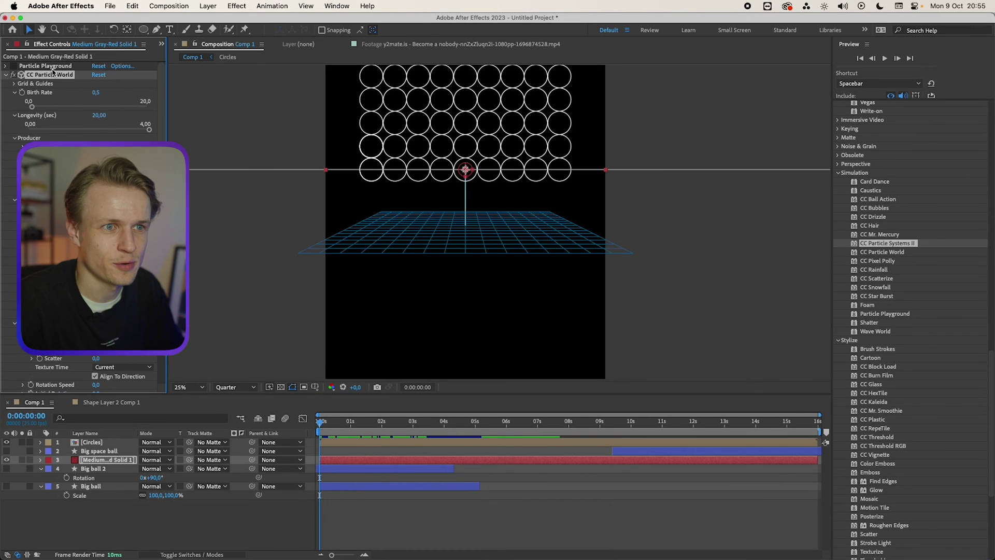
pyautogui.click(51, 67)
pyautogui.press('Delete')
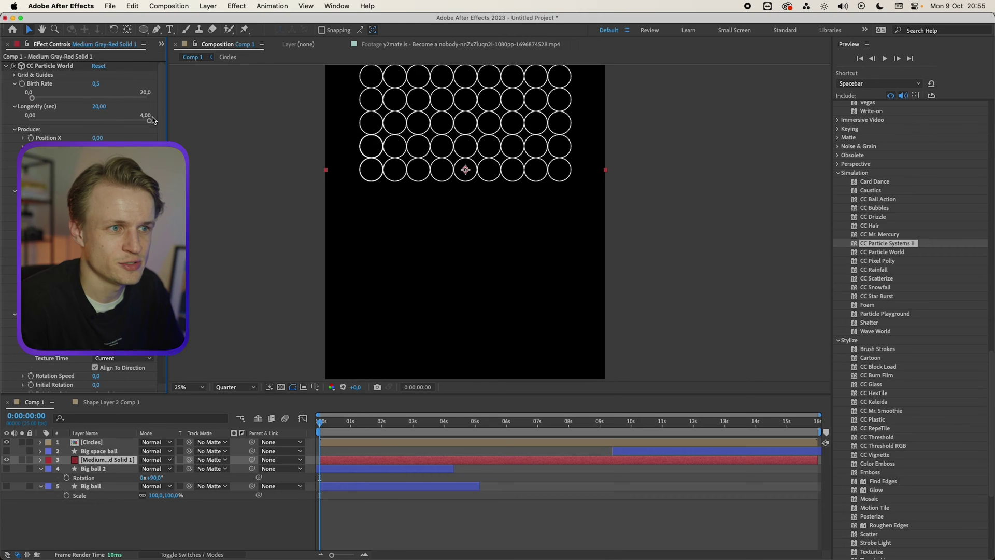
# - Examine the CC Particle World settings, the Big ball 2 dots used as particle texture, and the particle motion over the first seconds
pyautogui.moveTo(161, 117); pyautogui.dragTo(161, 362)
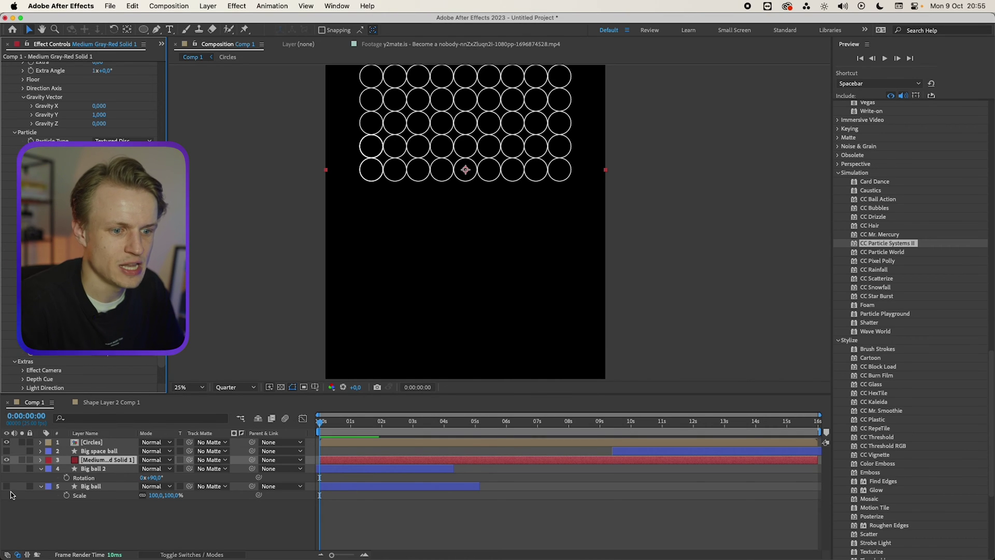
pyautogui.click(7, 469)
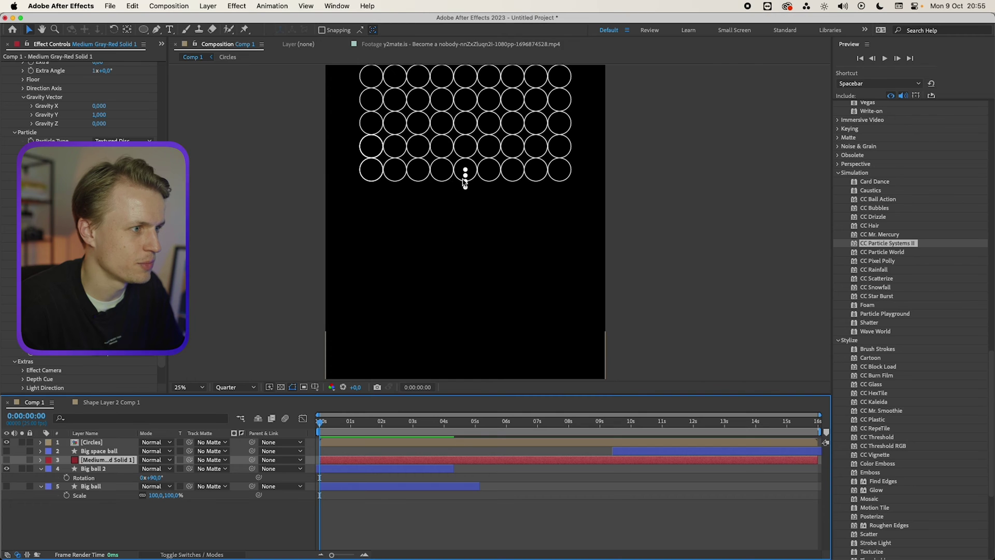
pyautogui.press(',')
pyautogui.press('.')
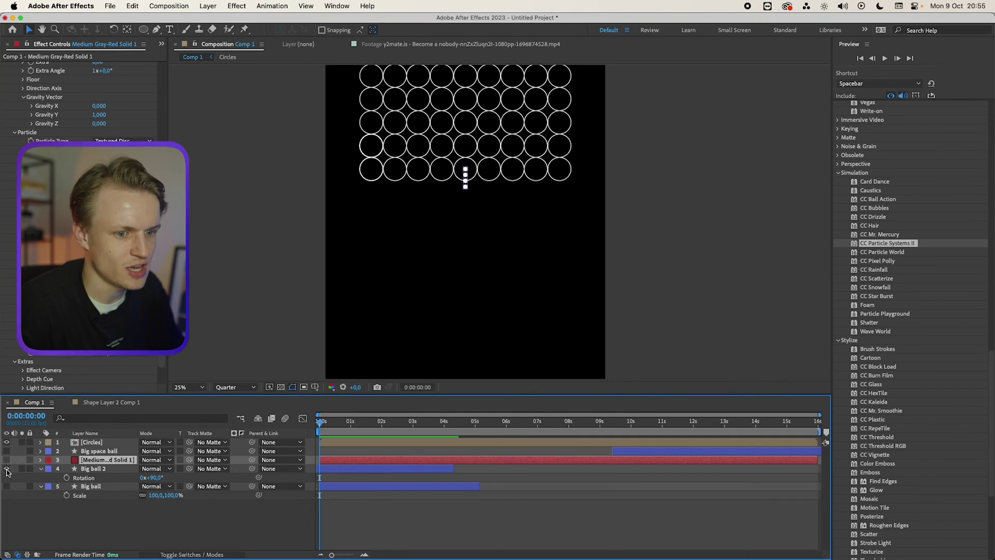
pyautogui.click(6, 460)
pyautogui.moveTo(326, 426); pyautogui.dragTo(388, 428)
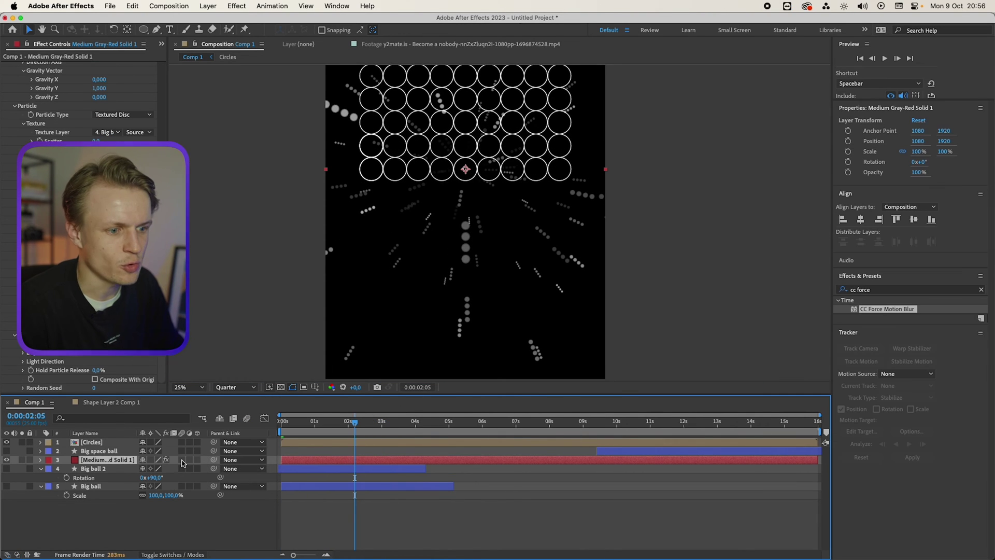
# - Enable motion blur for the particle solid layer and select the Big space ball layer
pyautogui.click(182, 460)
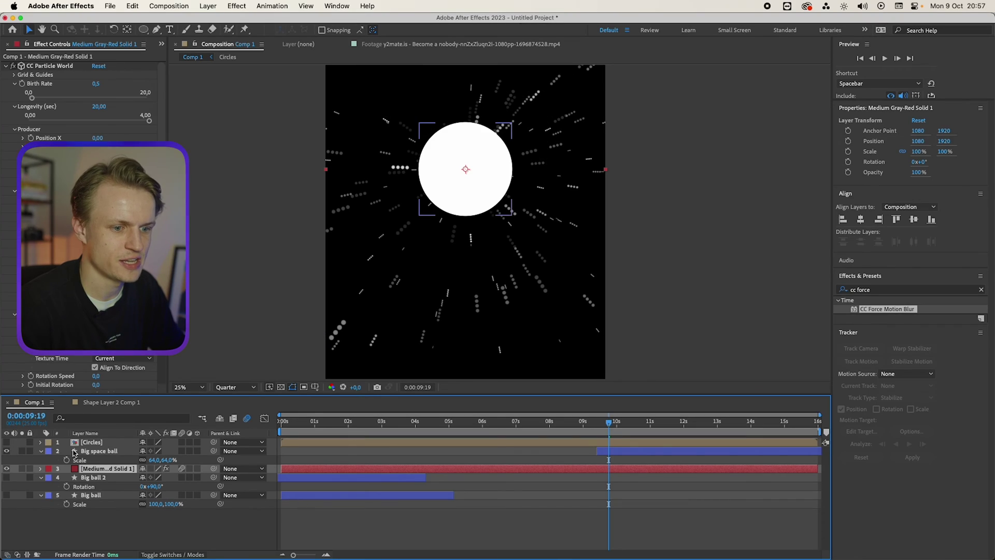
pyautogui.click(86, 451)
pyautogui.moveTo(423, 164); pyautogui.dragTo(422, 283)
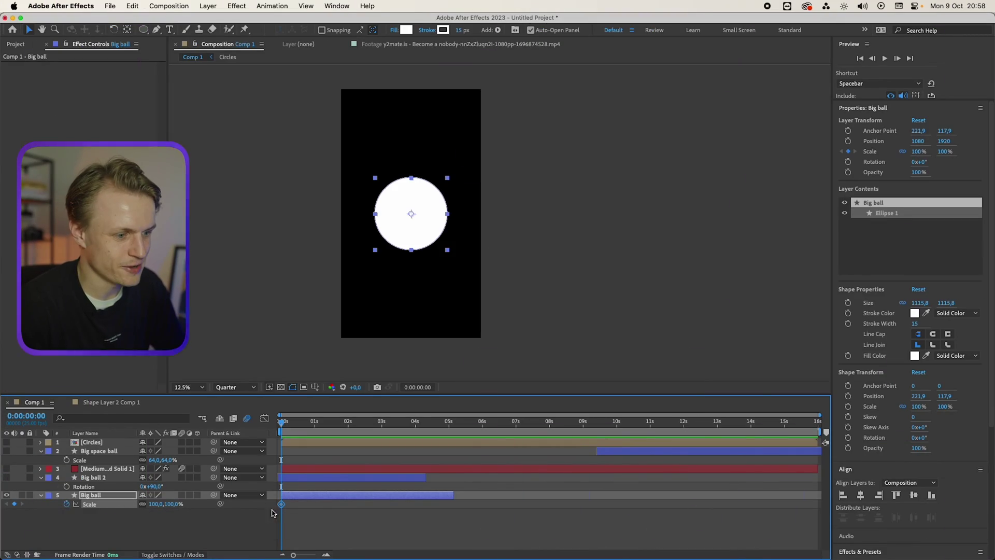
# - Set the Big ball layer's Scale keyframe at 0:00:00:00 to 31%
pyautogui.press('u')
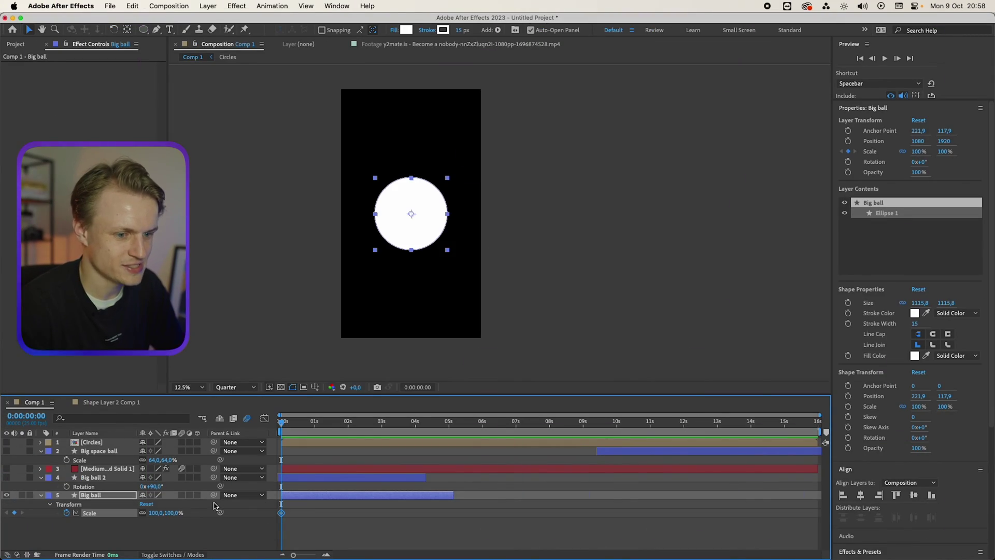
pyautogui.click(313, 501)
pyautogui.moveTo(155, 513); pyautogui.dragTo(137, 514)
pyautogui.scroll(1, 369, 186)
pyautogui.moveTo(342, 236); pyautogui.dragTo(460, 231)
# - Add two more Scale keyframes to Big ball within the first frames, ending at 47% at 0:00:00:08, and preview the animation
pyautogui.click(284, 423)
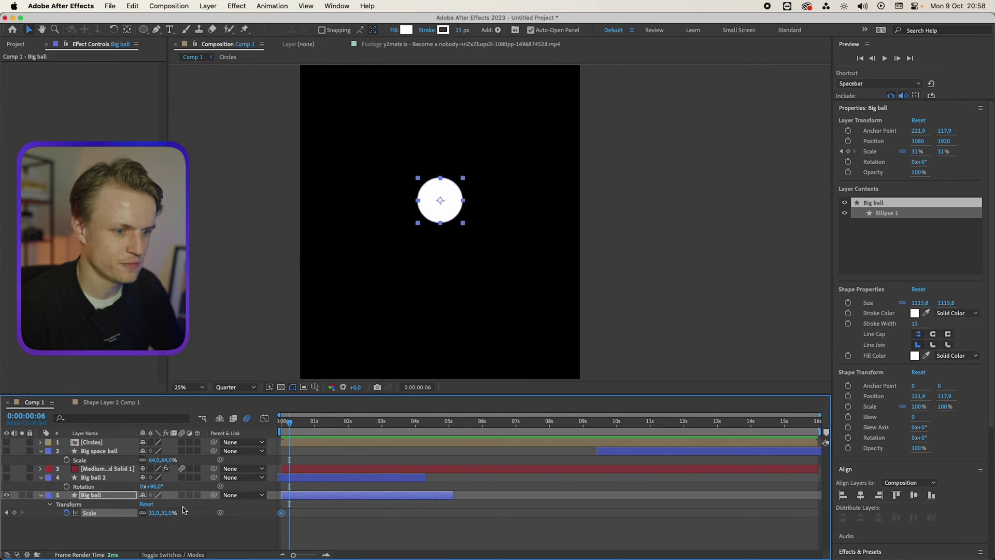
pyautogui.moveTo(164, 517)
pyautogui.mouseDown()
pyautogui.moveTo(181, 512)
pyautogui.moveTo(156, 513)
pyautogui.mouseUp()
pyautogui.click(295, 424)
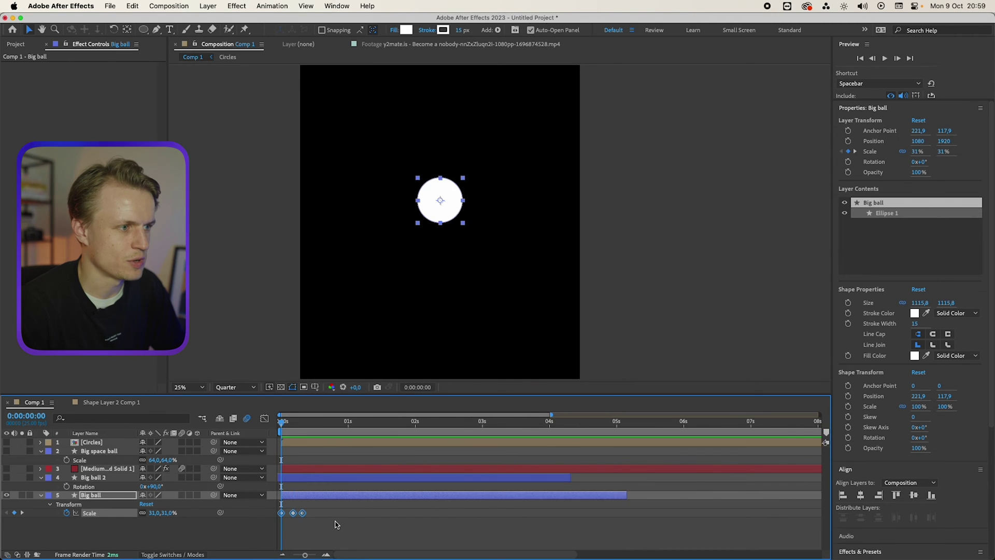
pyautogui.click(335, 524)
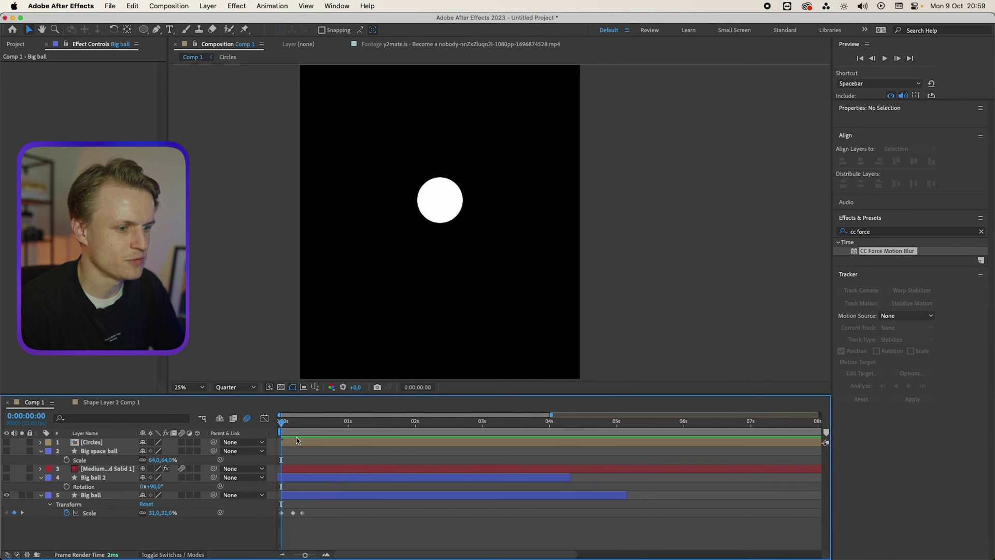
pyautogui.press('space')
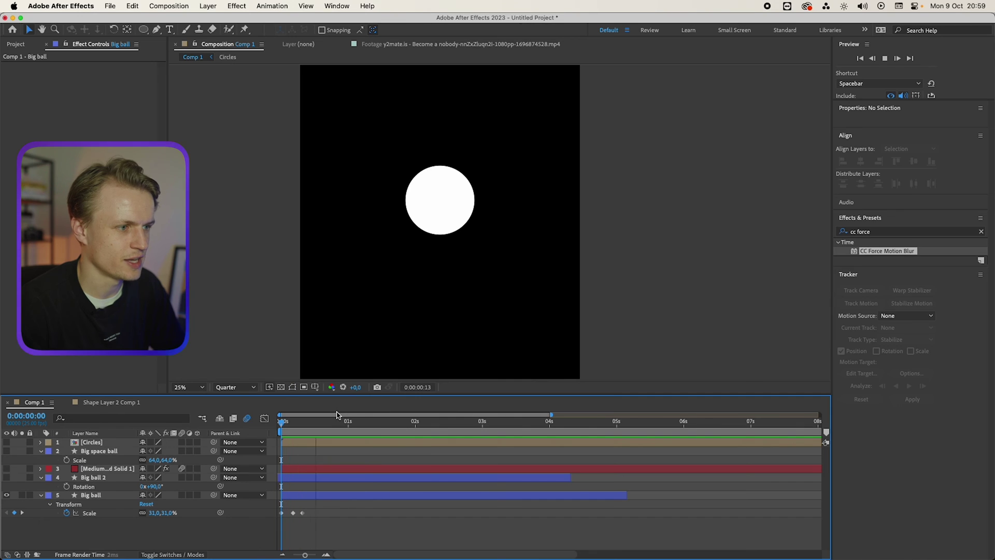
pyautogui.click(304, 423)
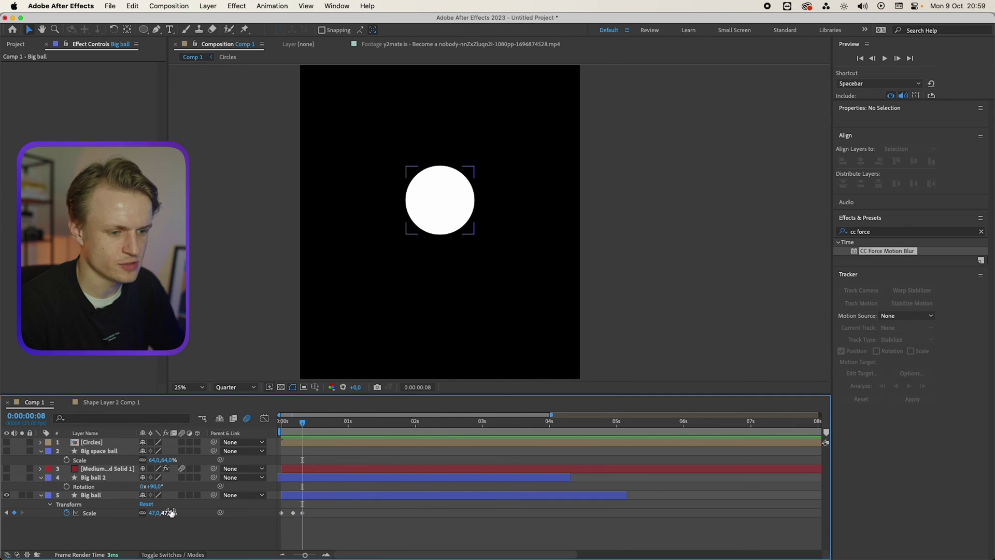
# - Set Big ball's Scale keyframe at 0:00:00:08 to 30% and add a Fill 1 Opacity keyframe of 100% there
pyautogui.moveTo(171, 513); pyautogui.dragTo(162, 513)
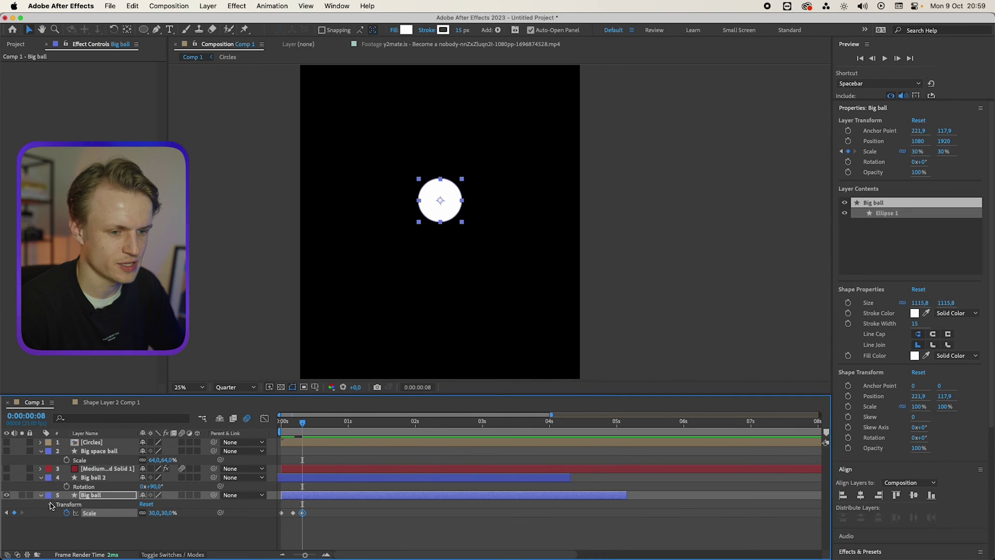
pyautogui.click(42, 495)
pyautogui.click(49, 494)
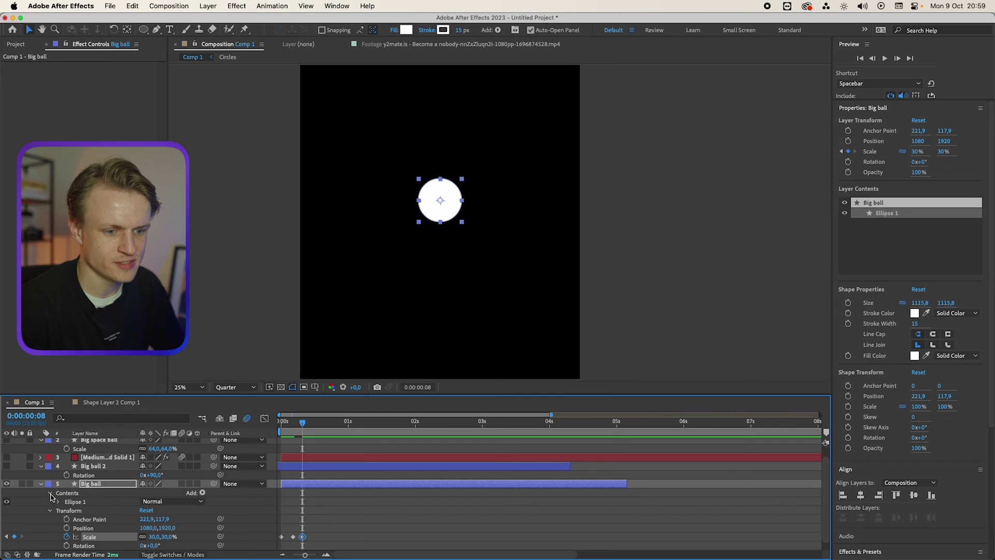
pyautogui.click(58, 502)
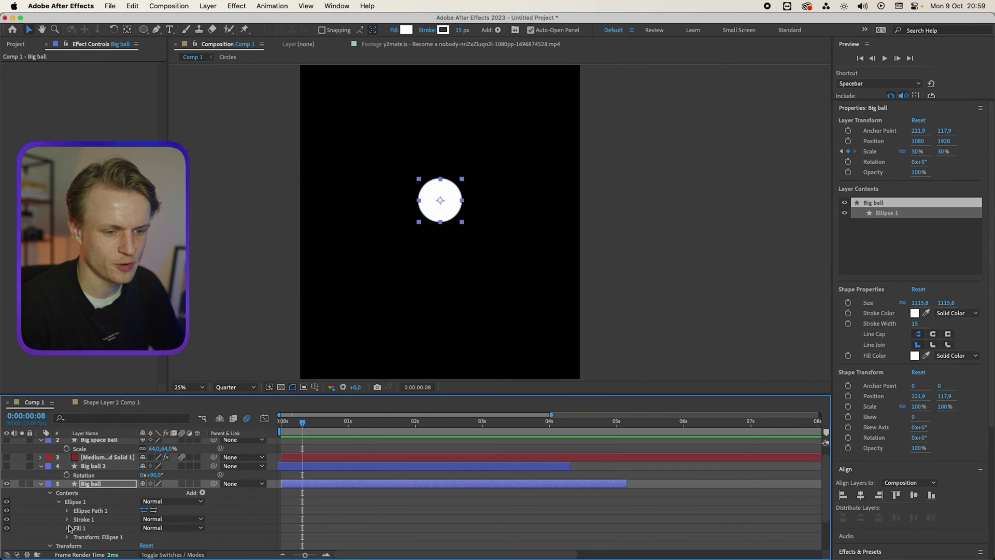
pyautogui.click(67, 528)
pyautogui.scroll(-3, 115, 507)
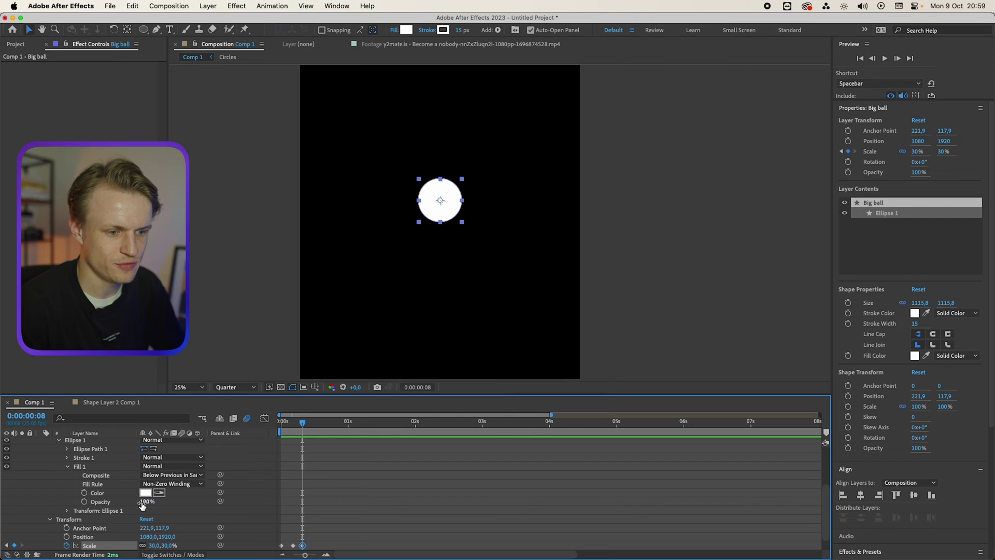
pyautogui.moveTo(145, 502); pyautogui.dragTo(189, 496)
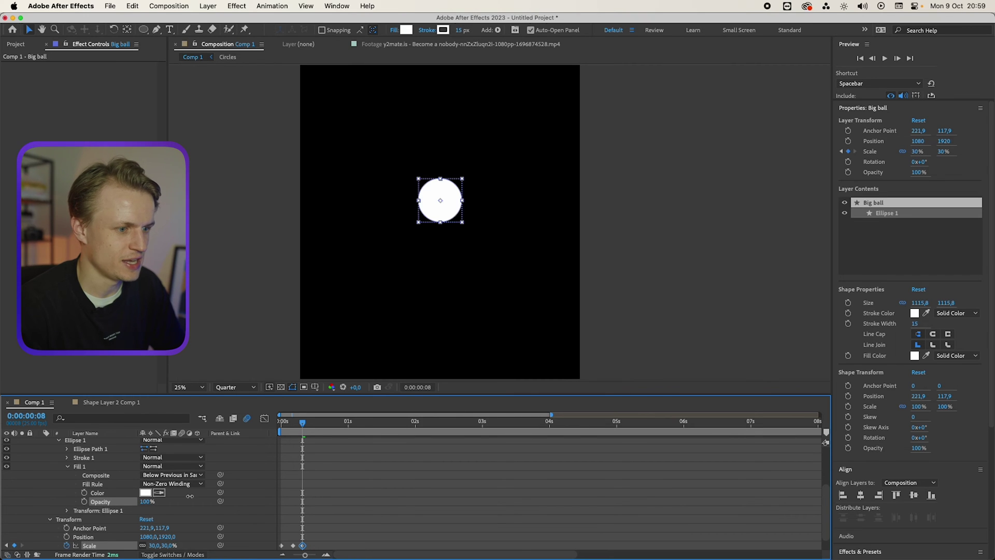
pyautogui.click(110, 503)
pyautogui.click(84, 501)
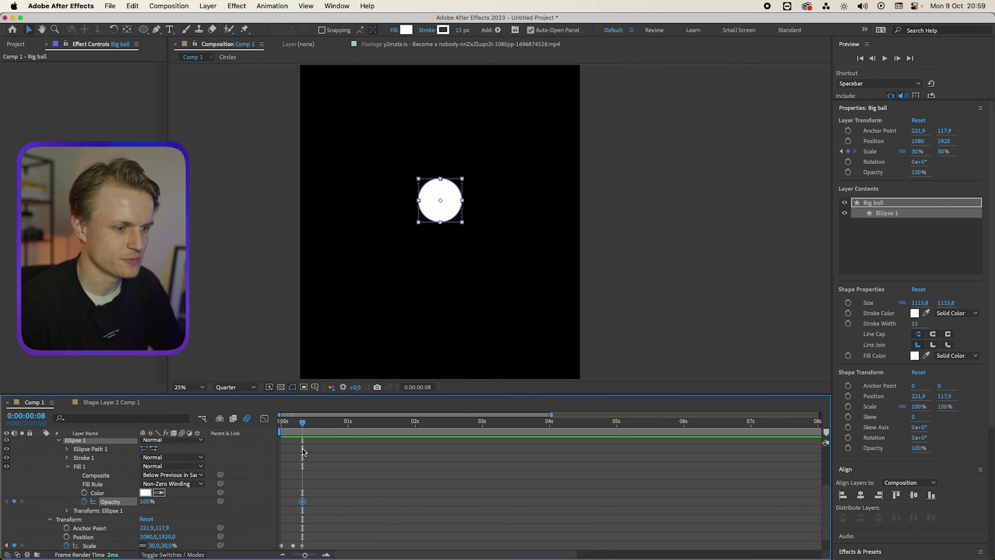
# - Set Big ball's Fill 1 Opacity to 0% at 0:00:00:11 and shift both Opacity keyframes a few frames later
pyautogui.moveTo(302, 422)
pyautogui.mouseDown()
pyautogui.moveTo(280, 428)
pyautogui.moveTo(311, 426)
pyautogui.mouseUp()
pyautogui.moveTo(148, 502); pyautogui.dragTo(93, 502)
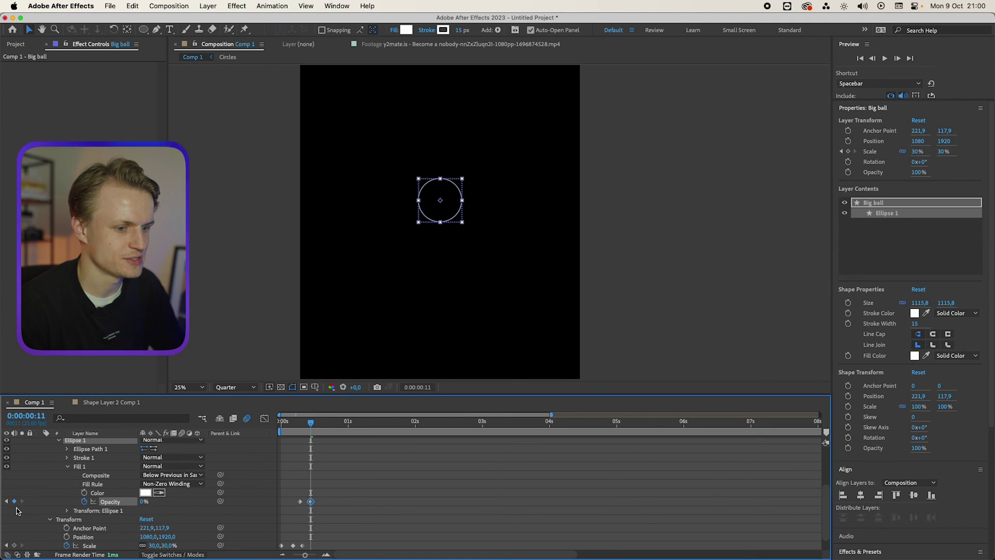
pyautogui.moveTo(289, 499); pyautogui.dragTo(326, 524)
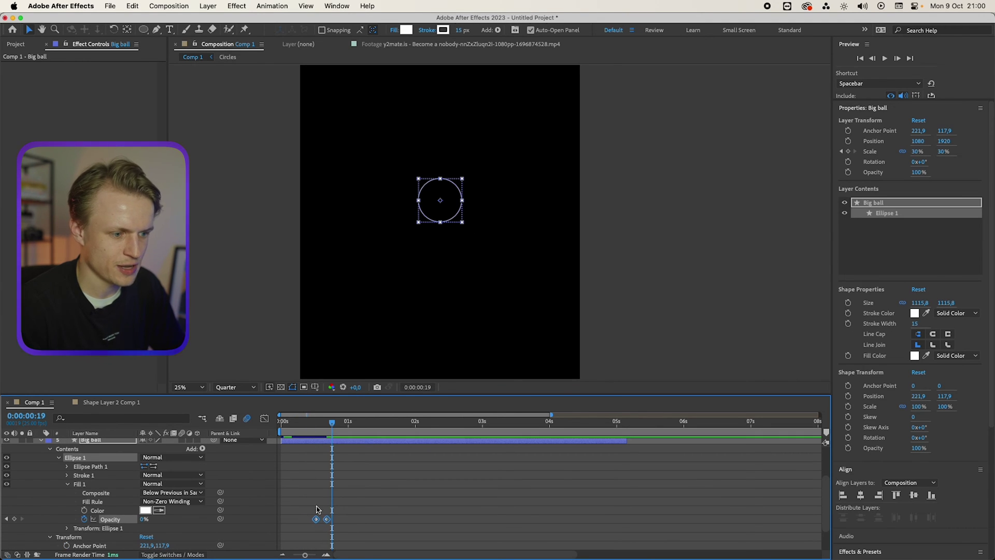
pyautogui.click(318, 509)
# - Add two Big ball Scale keyframes, 44% a few frames after 0:00:00:08 and a smaller scale at 0:00:00:17
pyautogui.click(91, 439)
pyautogui.press('s')
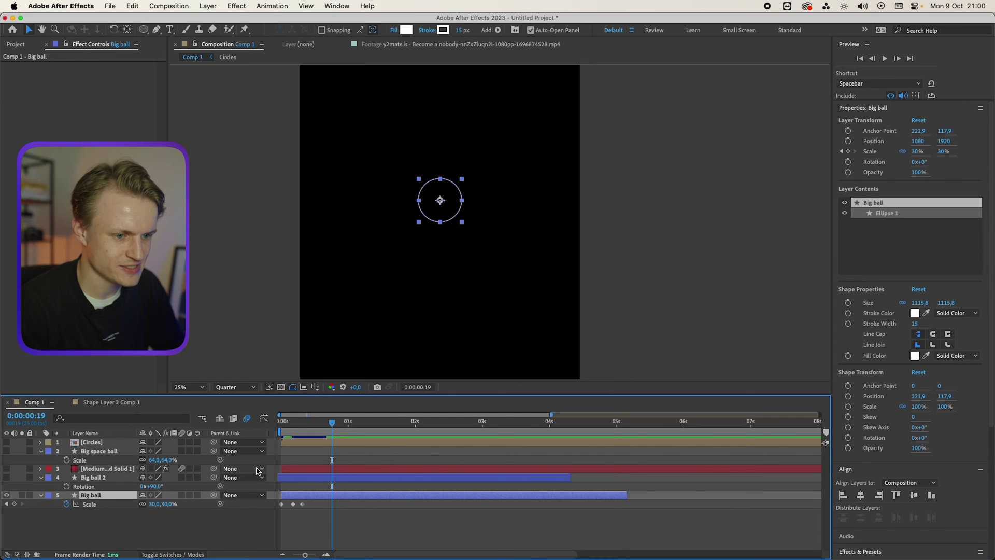
pyautogui.moveTo(294, 424); pyautogui.dragTo(302, 424)
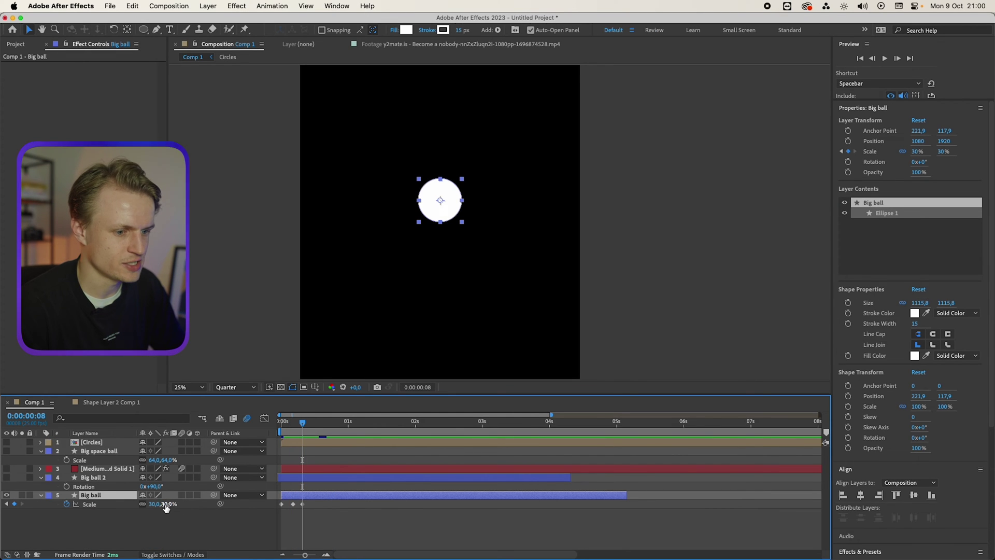
pyautogui.moveTo(165, 507); pyautogui.dragTo(210, 504)
pyautogui.moveTo(313, 424); pyautogui.dragTo(324, 425)
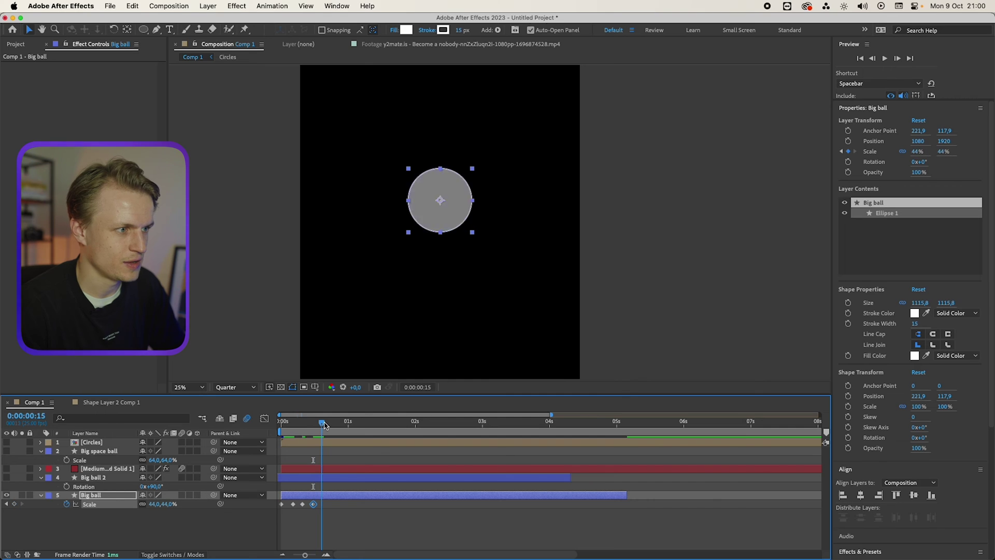
pyautogui.click(326, 424)
pyautogui.moveTo(164, 503); pyautogui.dragTo(82, 512)
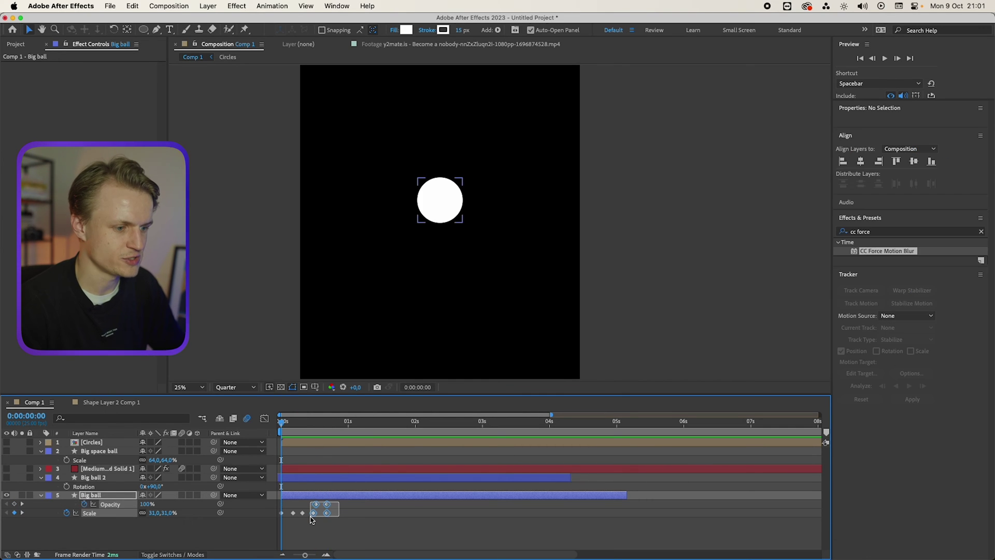
# - Move Big ball's last Scale and Fill Opacity keyframes a few frames later and preview the animation
pyautogui.moveTo(311, 519); pyautogui.dragTo(327, 519)
pyautogui.click(314, 514)
pyautogui.press('space')
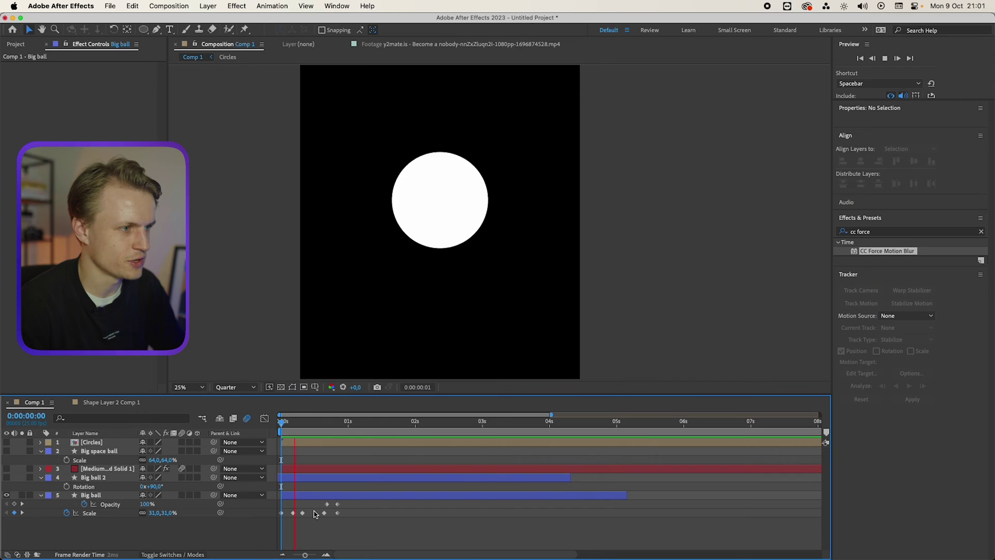
# - Move Big ball's third Scale keyframe about one frame later
pyautogui.press('super+z')
pyautogui.moveTo(345, 514); pyautogui.dragTo(306, 514)
pyautogui.moveTo(354, 523); pyautogui.dragTo(324, 514)
pyautogui.click(305, 517)
pyautogui.click(306, 513)
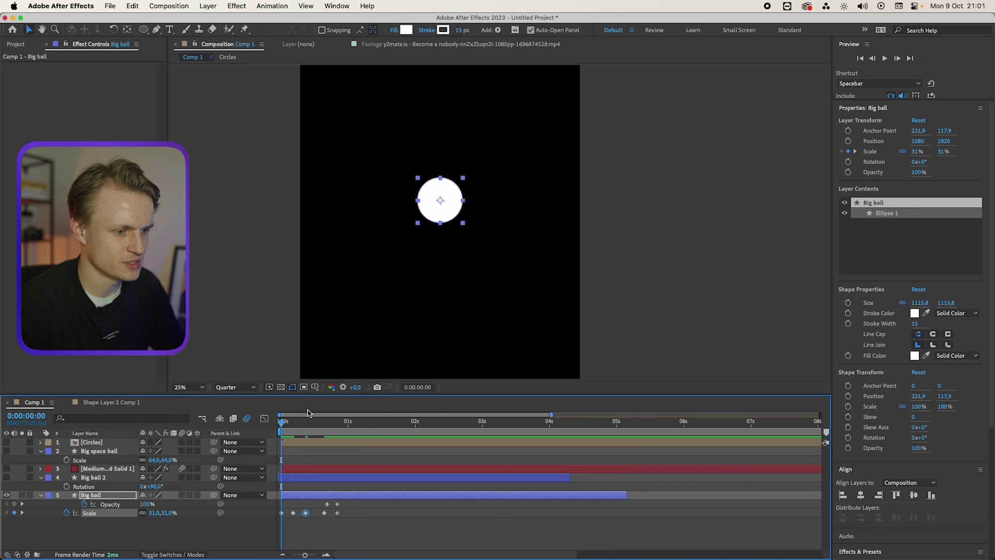
# - Paste an extra Scale keyframe into Big ball's animation, retime the closing Scale and Opacity keyframes around it, and play the result
pyautogui.click(313, 423)
pyautogui.moveTo(313, 422); pyautogui.dragTo(267, 430)
pyautogui.press('super+v')
pyautogui.moveTo(374, 537); pyautogui.dragTo(320, 514)
pyautogui.click(319, 501)
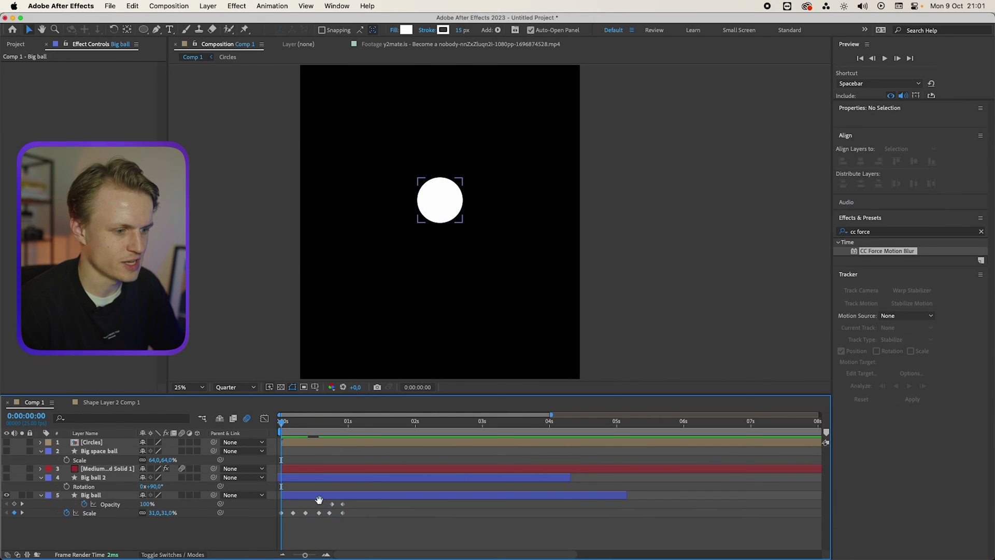
pyautogui.press('space')
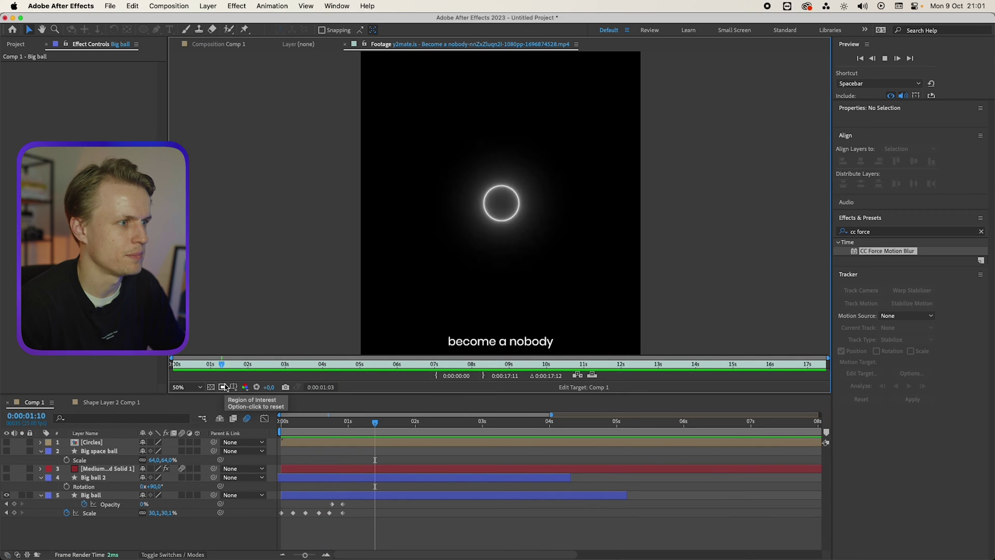
# - Following the reference video, add a Scale hold keyframe of 30.1% to Big ball and one of 36.3% at 0:00:01:07
pyautogui.moveTo(249, 365)
pyautogui.mouseDown()
pyautogui.moveTo(239, 365)
pyautogui.moveTo(266, 368)
pyautogui.mouseUp()
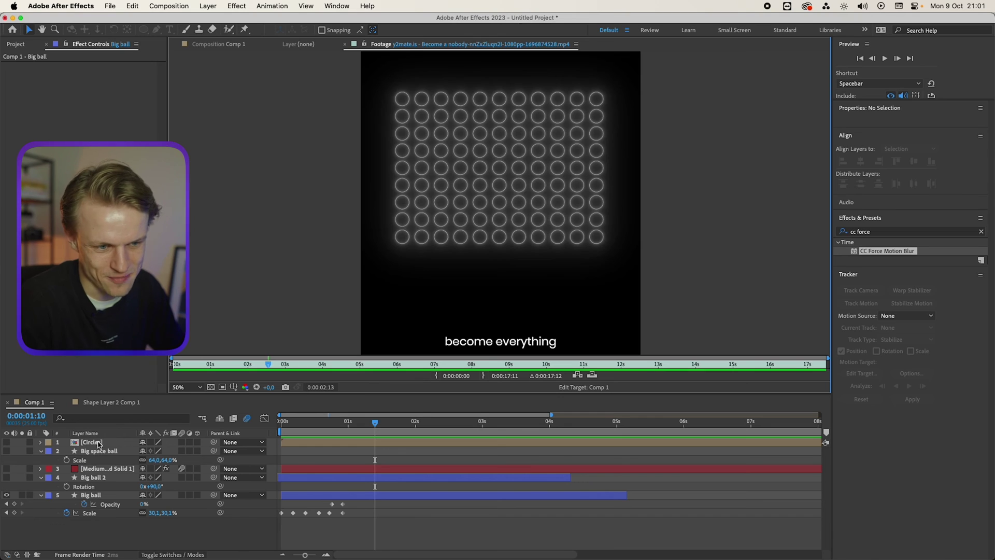
pyautogui.click(221, 45)
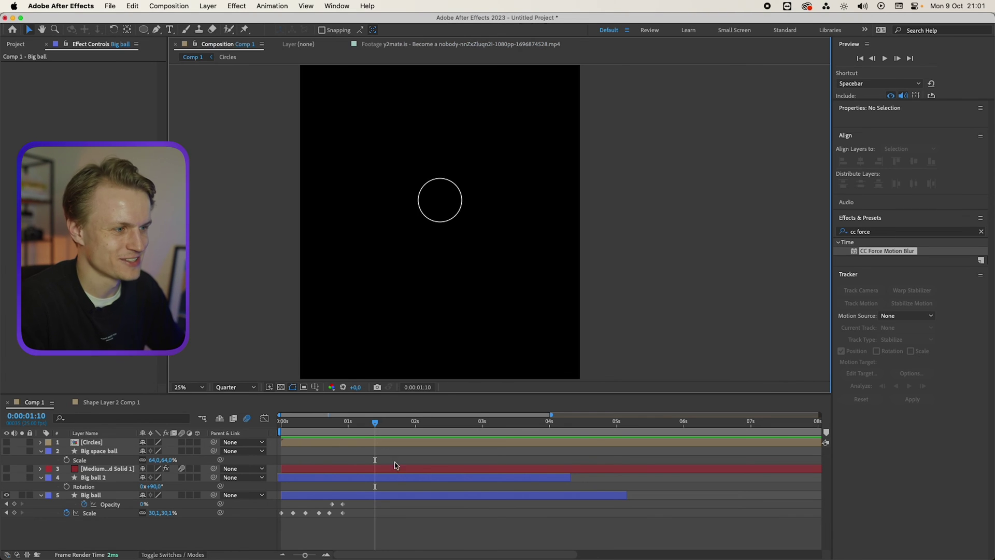
pyautogui.moveTo(356, 423)
pyautogui.mouseDown()
pyautogui.moveTo(332, 422)
pyautogui.moveTo(370, 424)
pyautogui.mouseUp()
pyautogui.click(14, 513)
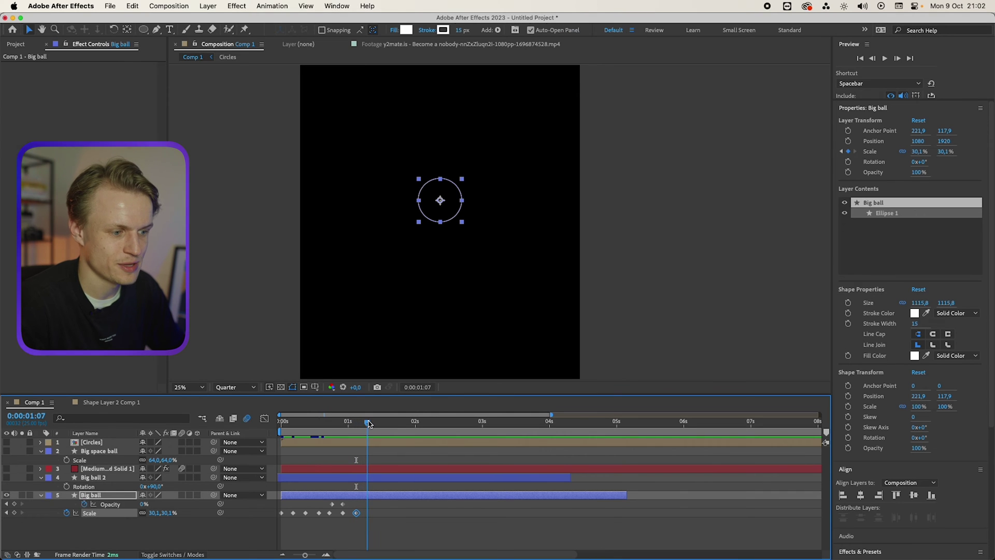
pyautogui.moveTo(163, 513); pyautogui.dragTo(175, 513)
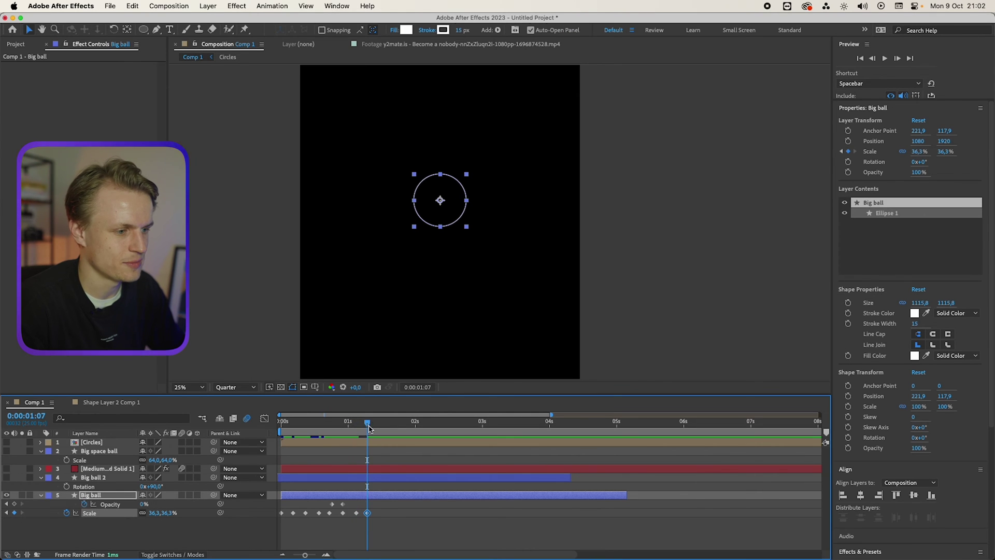
# - Set Big ball's Scale to 16% at 0:00:01:12
pyautogui.moveTo(367, 422); pyautogui.dragTo(381, 424)
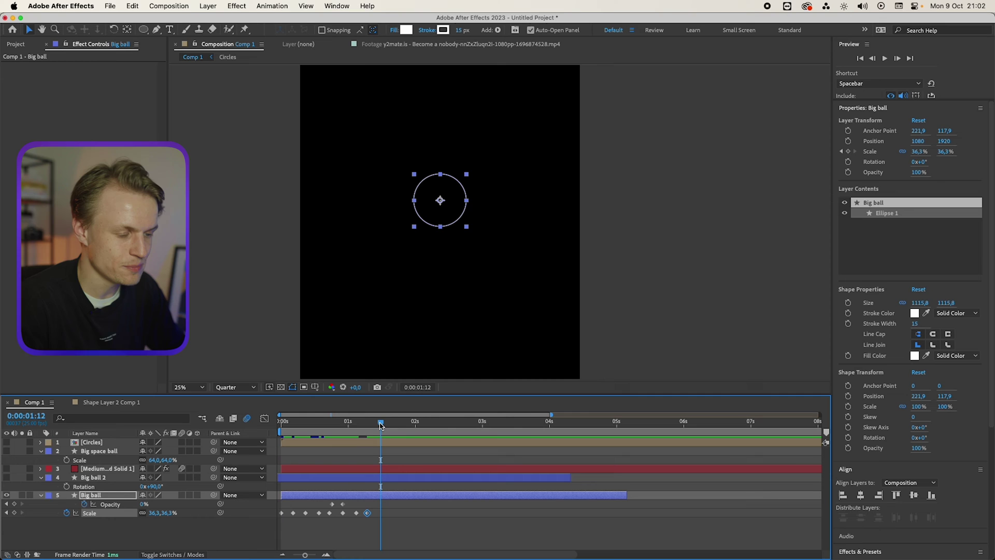
pyautogui.click(169, 512)
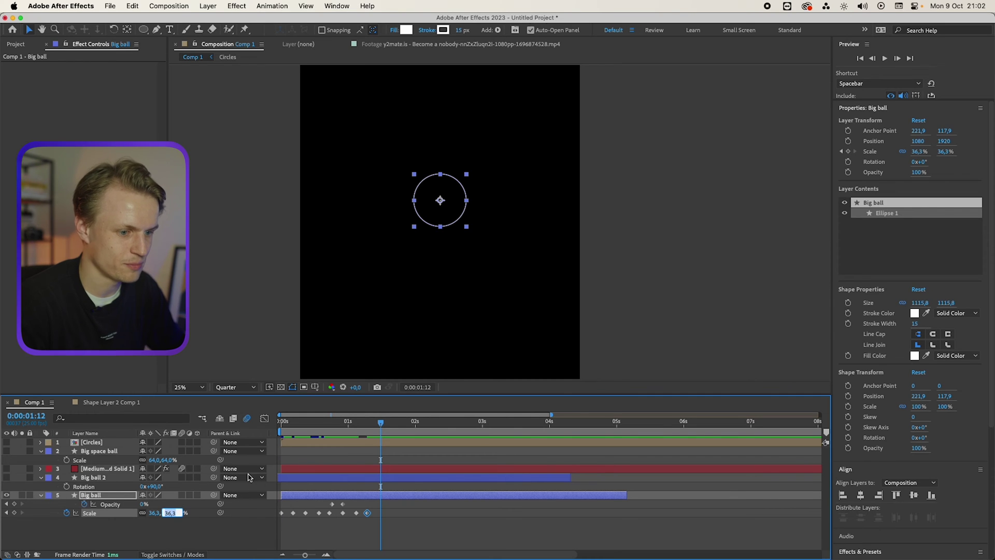
pyautogui.press('Return')
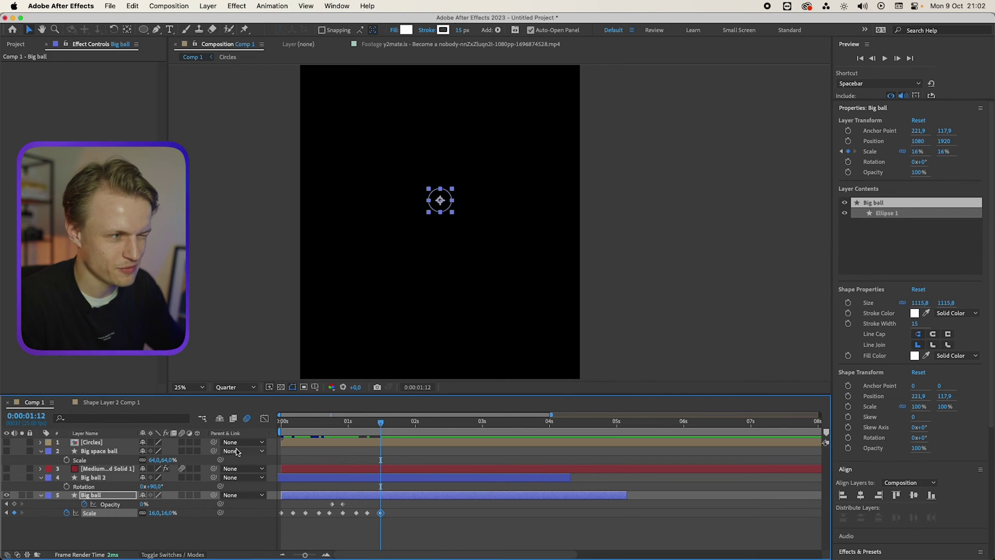
# - Check the Scale of Shape Layer 43 inside the Circles composition and return to Comp 1
pyautogui.doubleClick(101, 443)
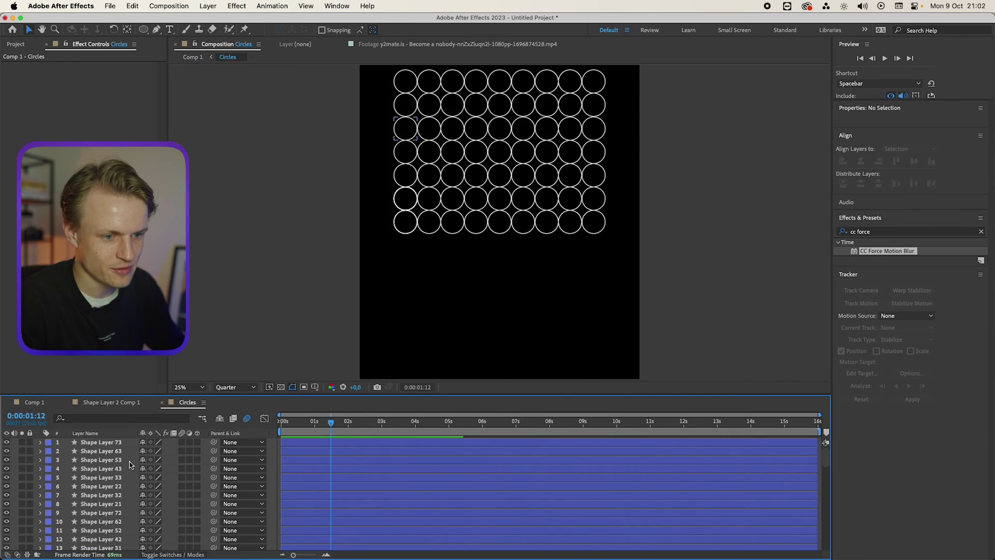
pyautogui.click(109, 469)
pyautogui.press('s')
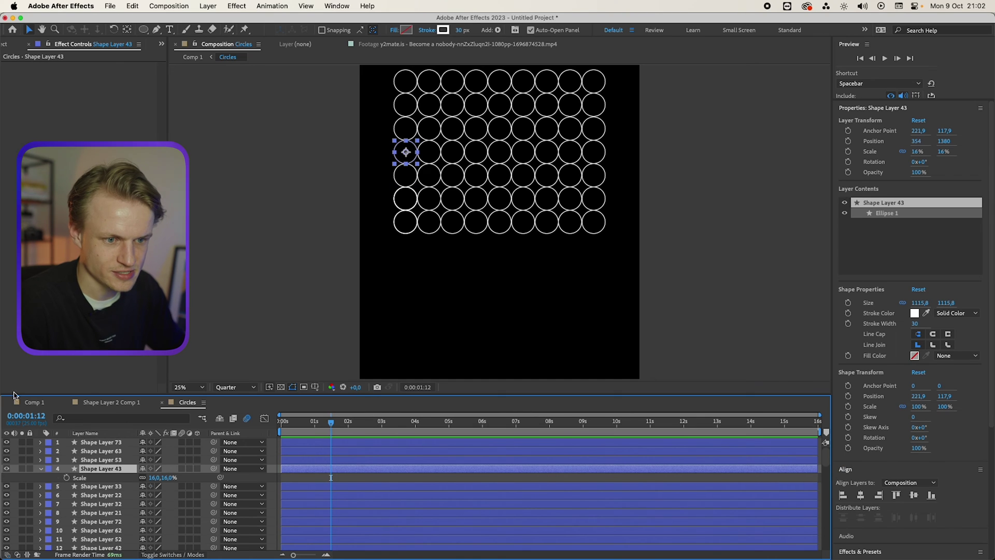
pyautogui.click(32, 402)
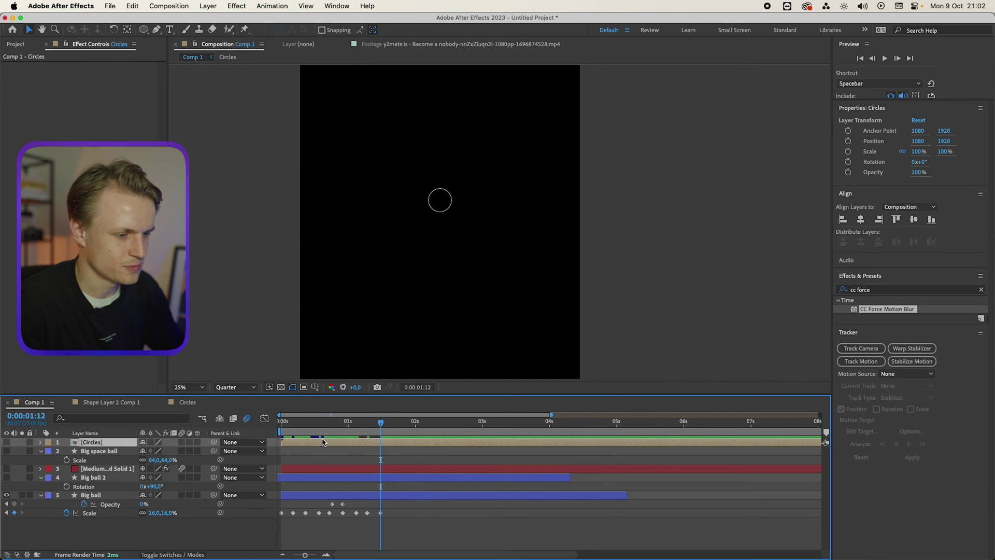
# - Switch from Big ball to a visible Circles layer at 0:00:01:12 by moving Circles' start and trimming Big ball's end there
pyautogui.moveTo(322, 441); pyautogui.dragTo(421, 442)
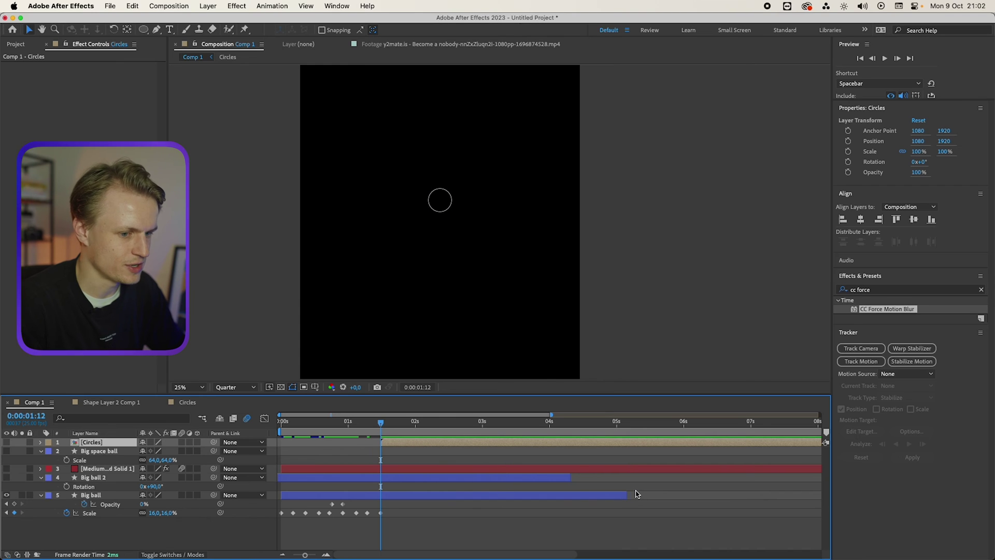
pyautogui.moveTo(630, 495); pyautogui.dragTo(382, 505)
pyautogui.click(6, 442)
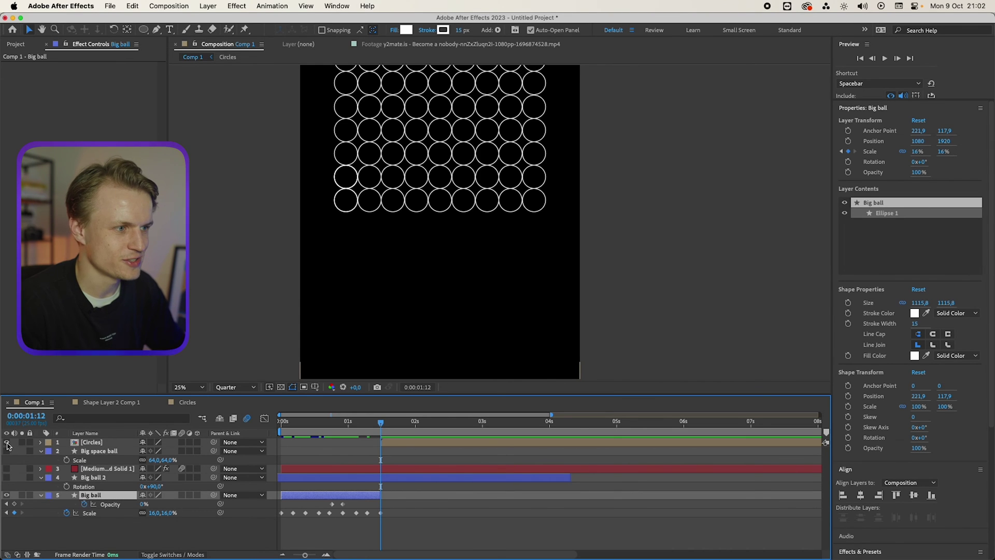
pyautogui.press('h')
pyautogui.moveTo(369, 250); pyautogui.dragTo(371, 356)
pyautogui.press('v')
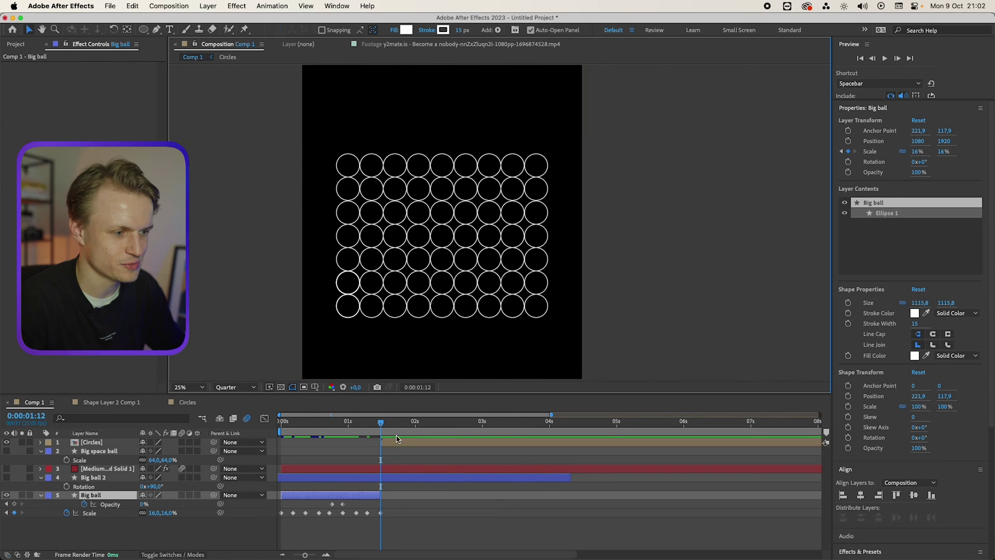
# - Open the Circles composition and reveal the Position values of Shape Layers 2, 3 and 4
pyautogui.doubleClick(398, 442)
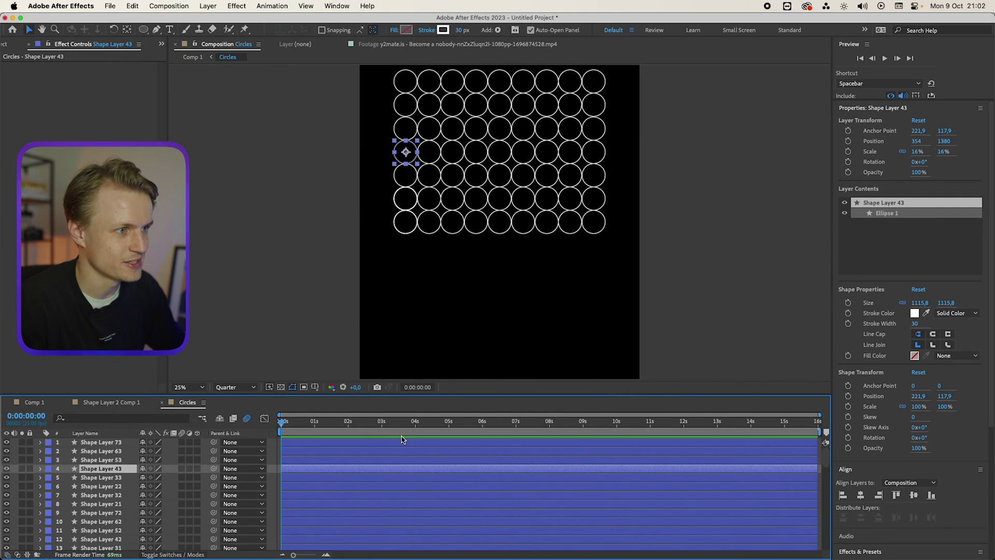
pyautogui.click(503, 226)
pyautogui.scroll(-15, 141, 522)
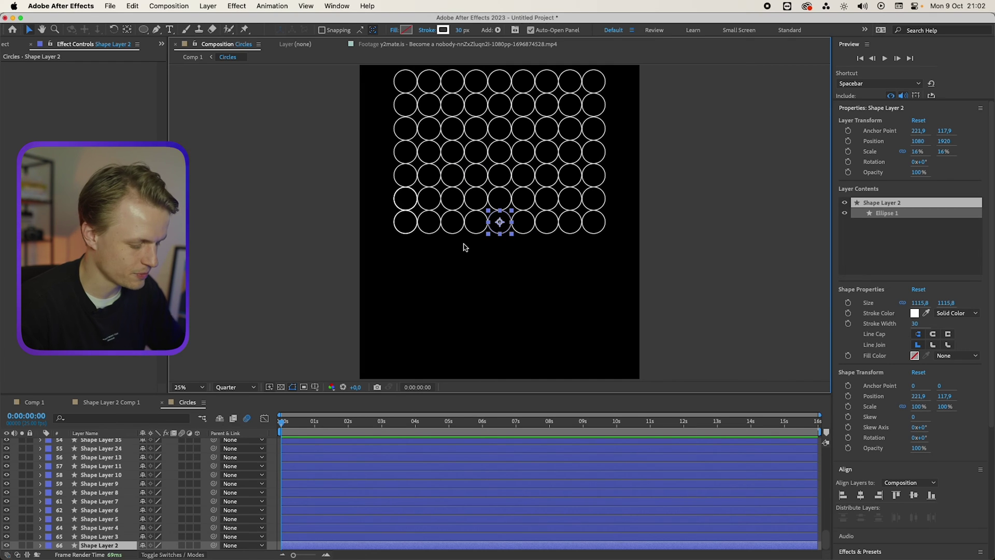
pyautogui.press('p')
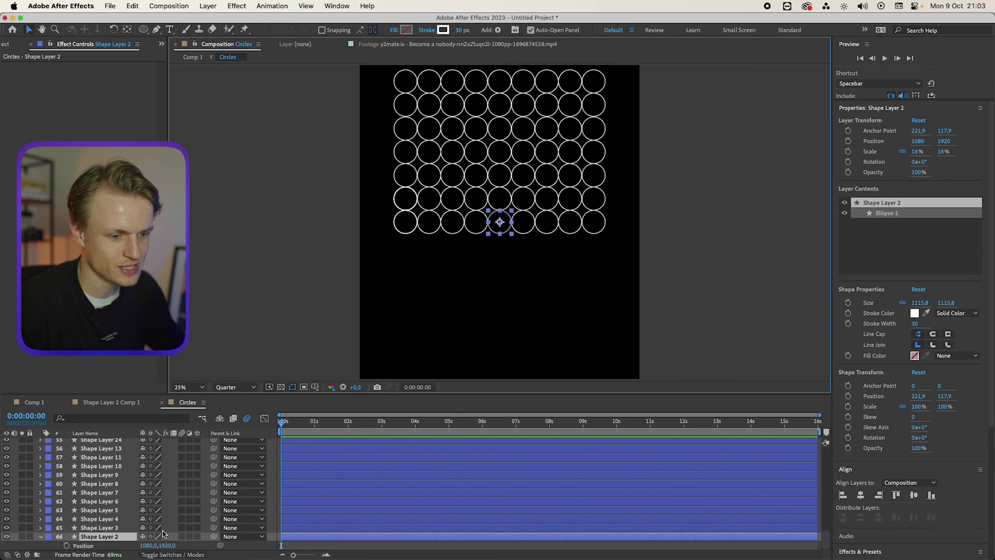
pyautogui.click(116, 528)
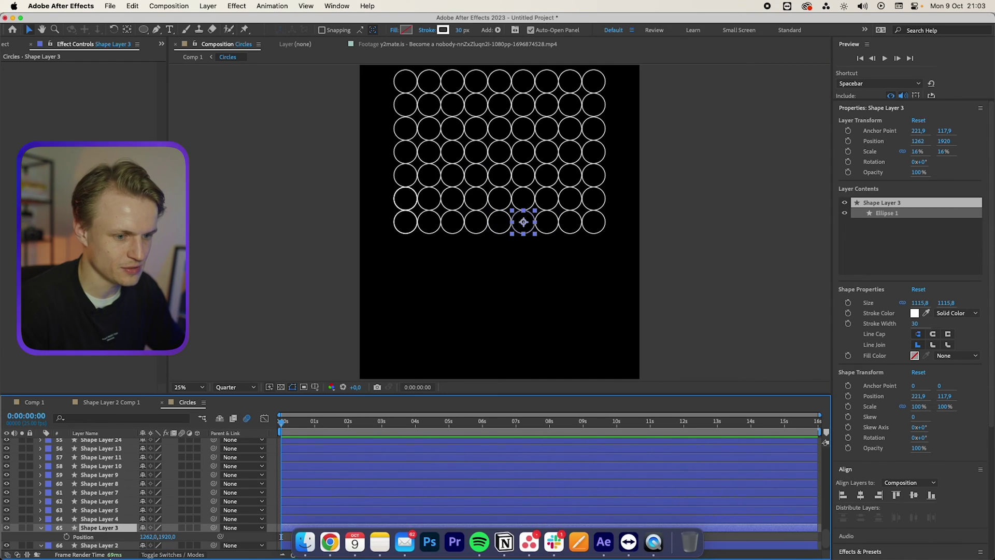
pyautogui.press('p')
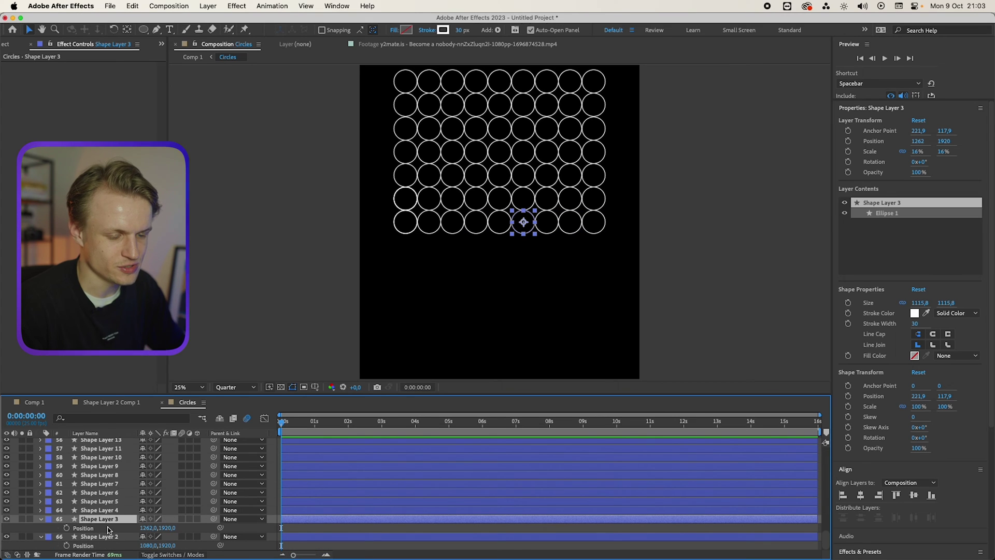
pyautogui.click(107, 510)
pyautogui.press('p')
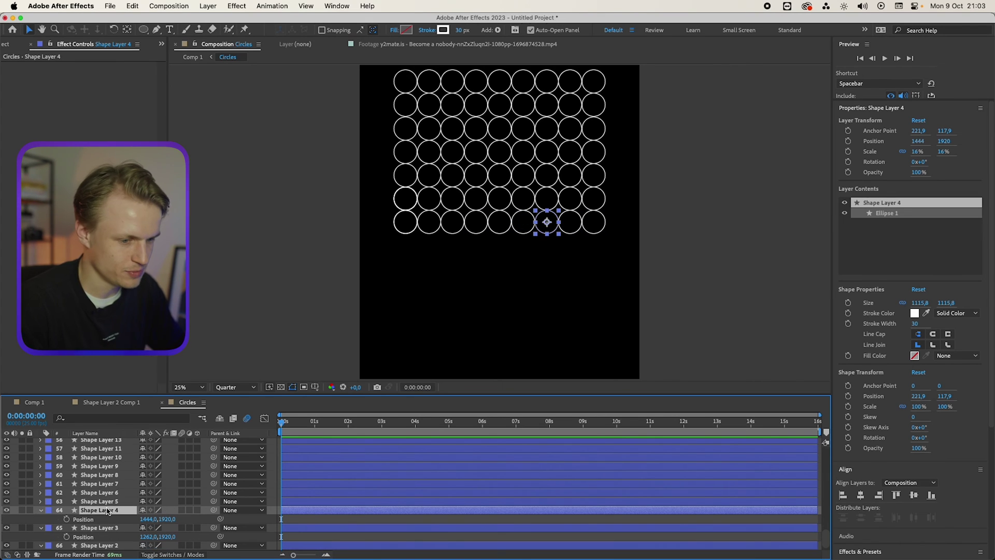
pyautogui.scroll(-1, 120, 511)
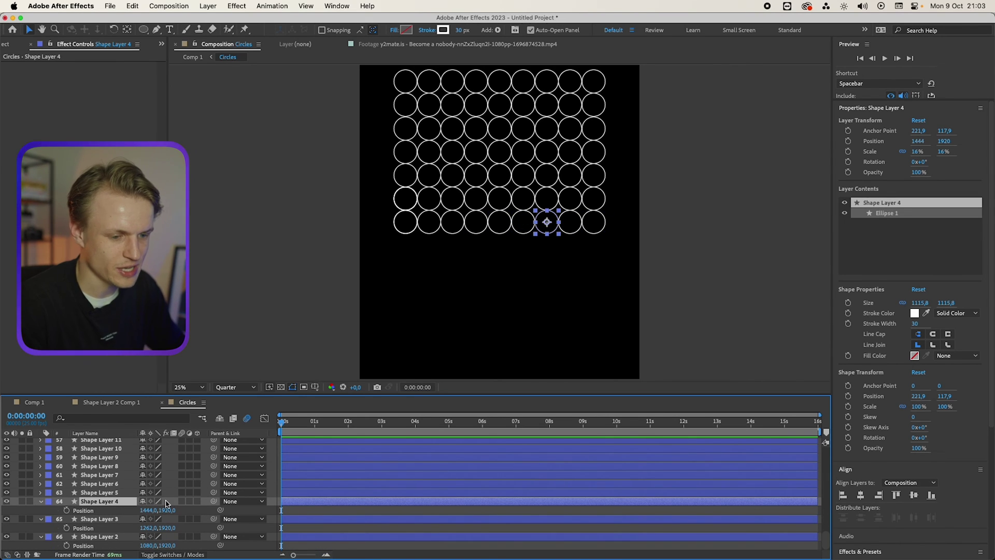
# - Select every circle layer except Shape Layer 2 and add a Position keyframe to them all at 0:00:00:22
pyautogui.click(104, 537)
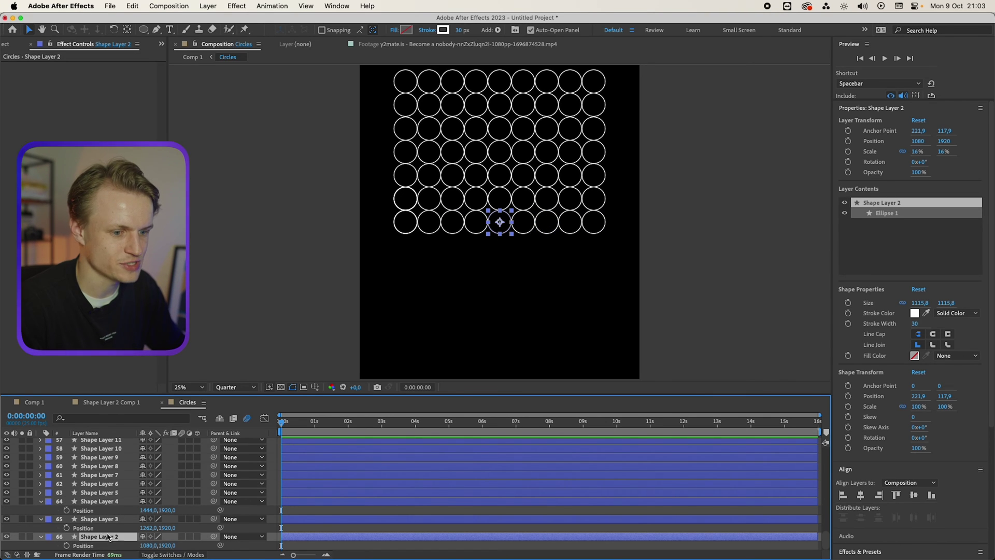
pyautogui.click(99, 519)
pyautogui.scroll(15, 119, 467)
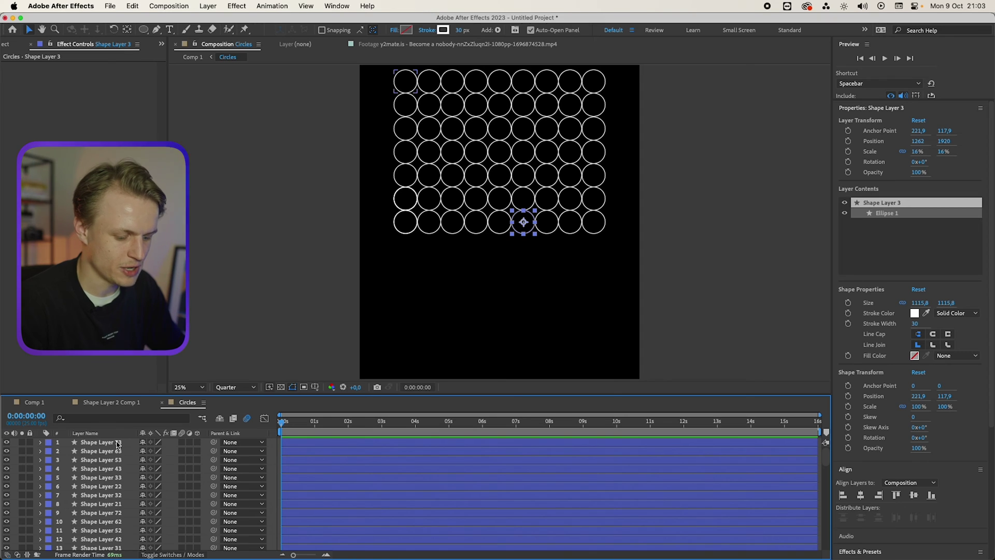
pyautogui.keyDown('shift'); pyautogui.click(118, 444); pyautogui.keyUp('shift')
pyautogui.scroll(-15, 139, 489)
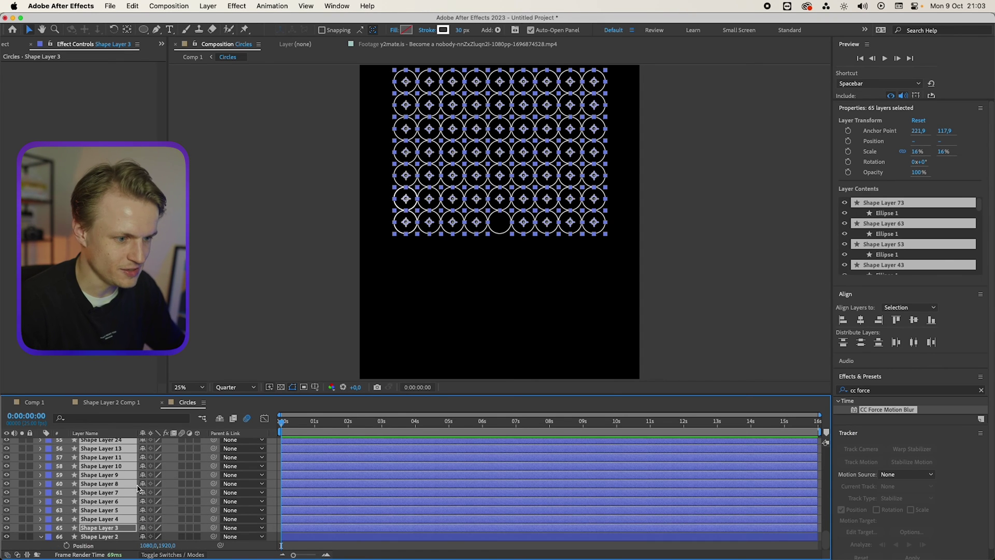
pyautogui.press('p')
pyautogui.click(296, 423)
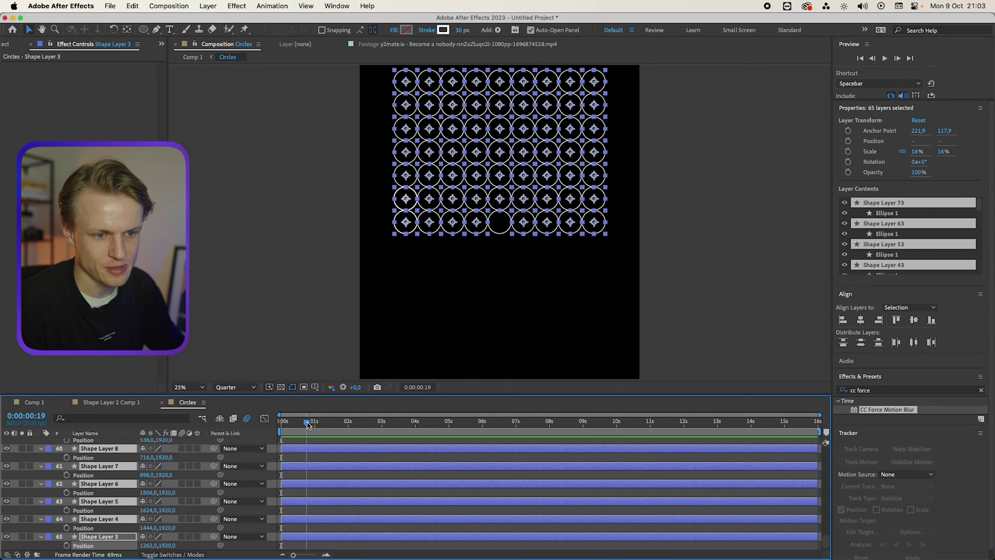
pyautogui.moveTo(308, 425); pyautogui.dragTo(312, 425)
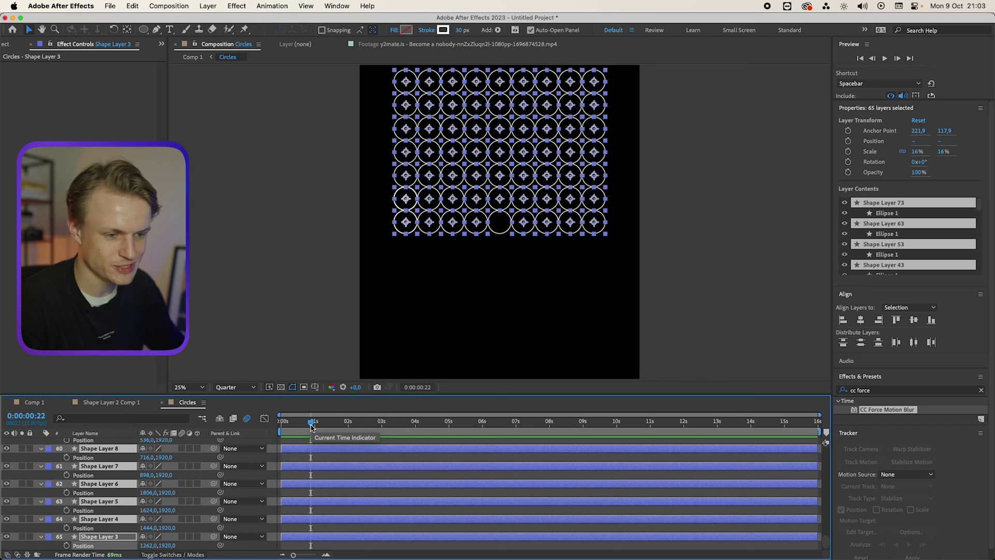
pyautogui.click(67, 476)
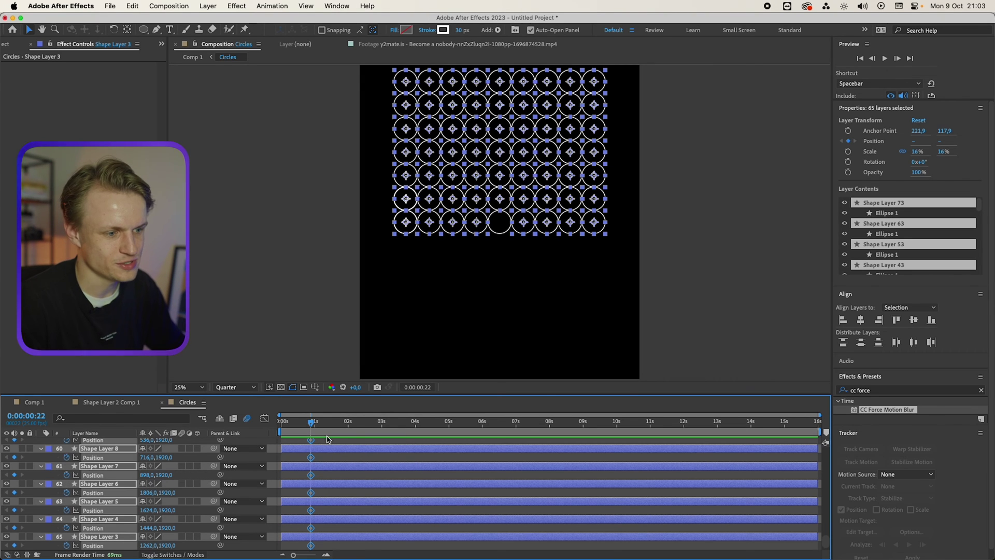
# - At 0:00:00:00, set the Position of all selected circle layers to 1080, 1920, matching Shape Layer 2
pyautogui.moveTo(313, 426); pyautogui.dragTo(293, 427)
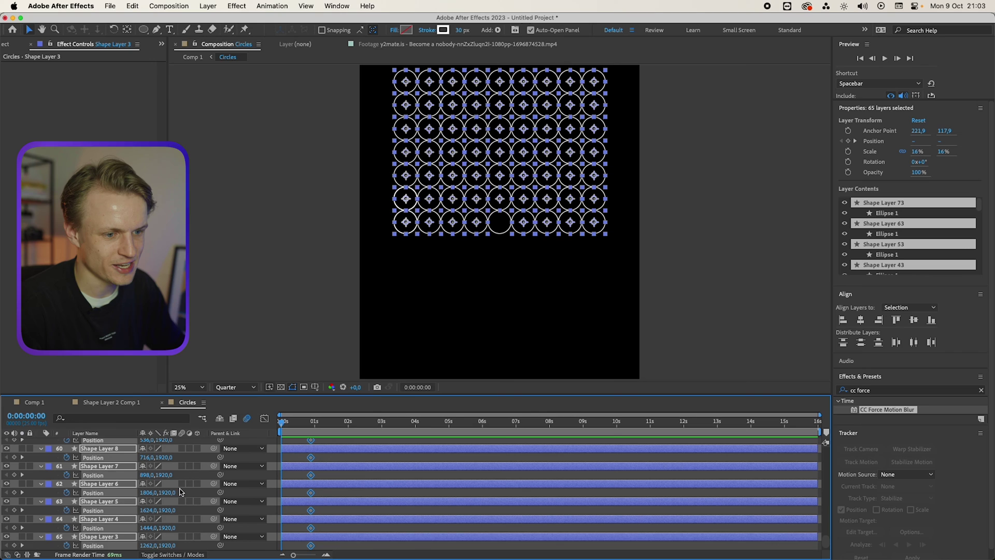
pyautogui.scroll(-1, 147, 544)
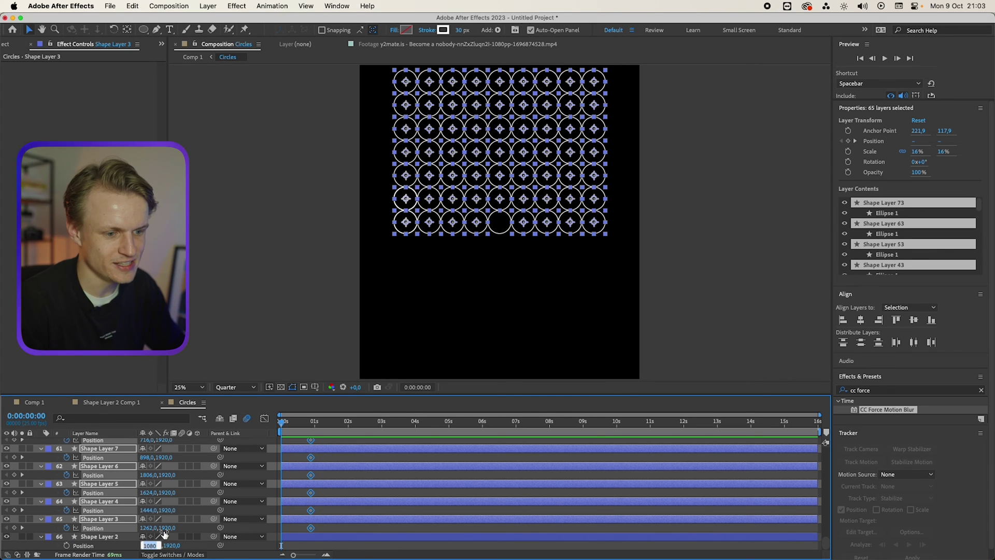
pyautogui.click(150, 528)
pyautogui.write('1080')
pyautogui.press('Return')
pyautogui.click(386, 466)
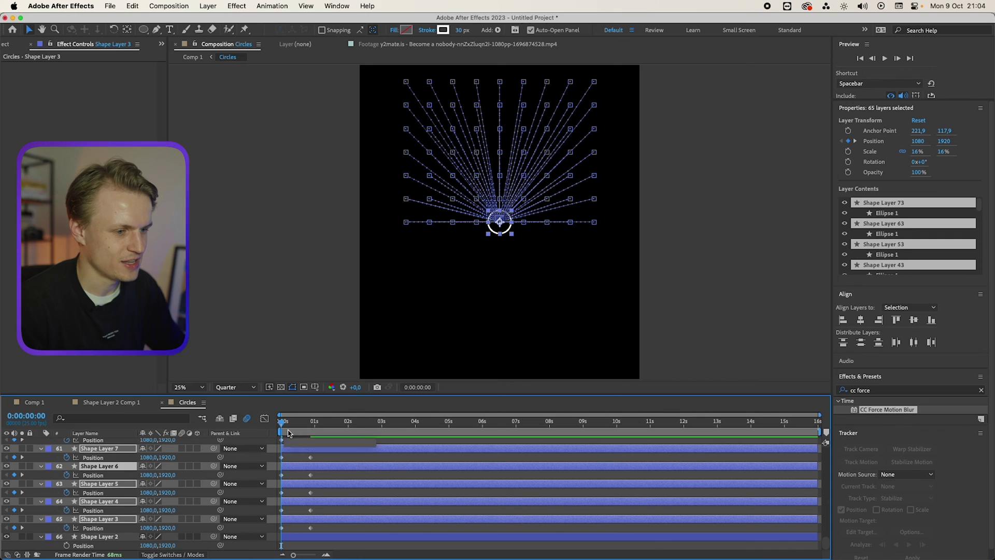
pyautogui.click(373, 472)
# - Inspect the overlapping circles at 0:00:00:12, then give all 66 circle layers a black fill and preview the expansion
pyautogui.press('space')
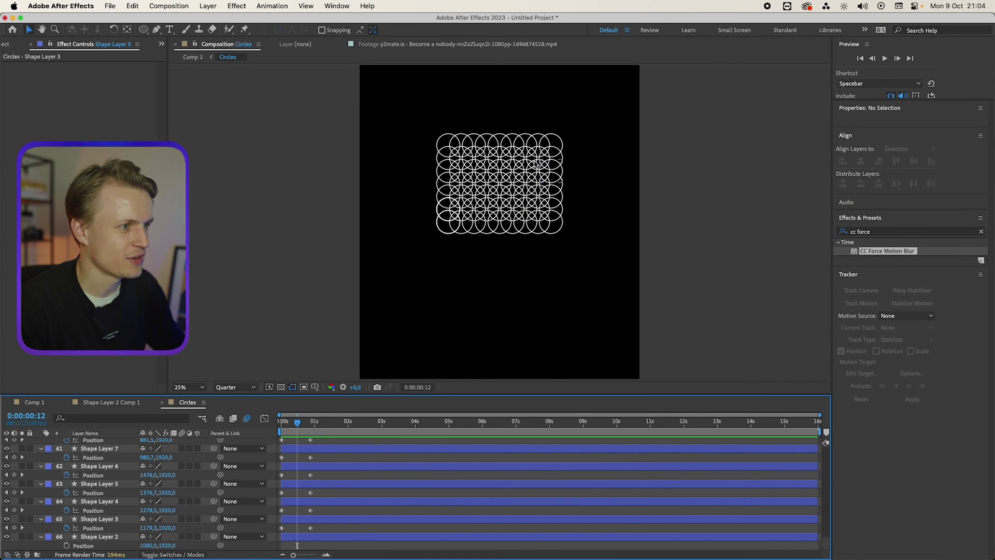
pyautogui.press('.')
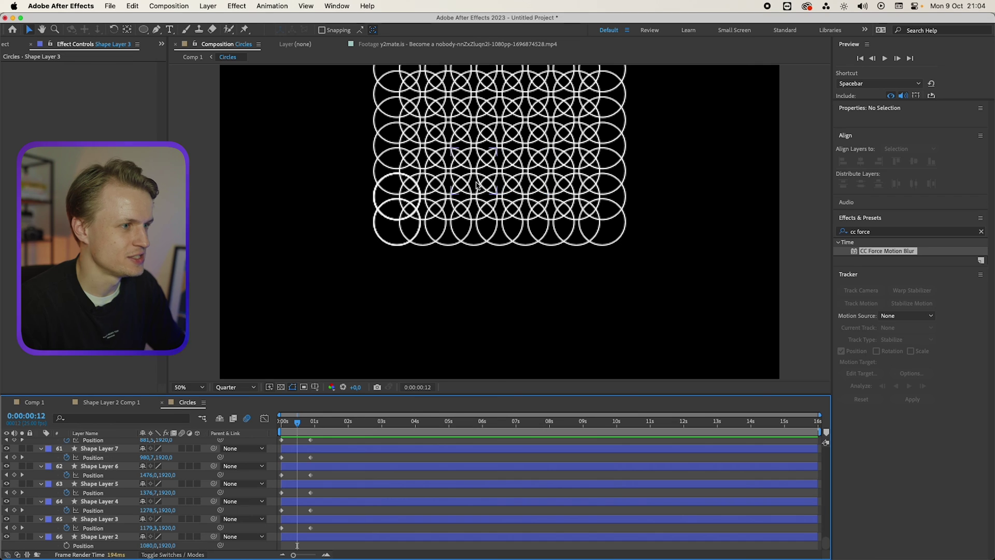
pyautogui.press('h')
pyautogui.moveTo(492, 110); pyautogui.dragTo(501, 172)
pyautogui.press('v')
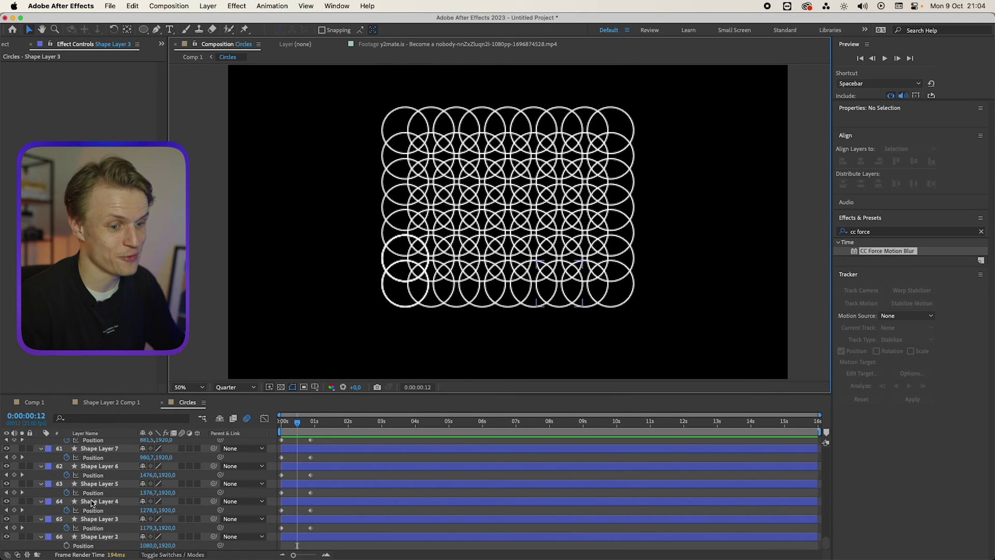
pyautogui.click(93, 501)
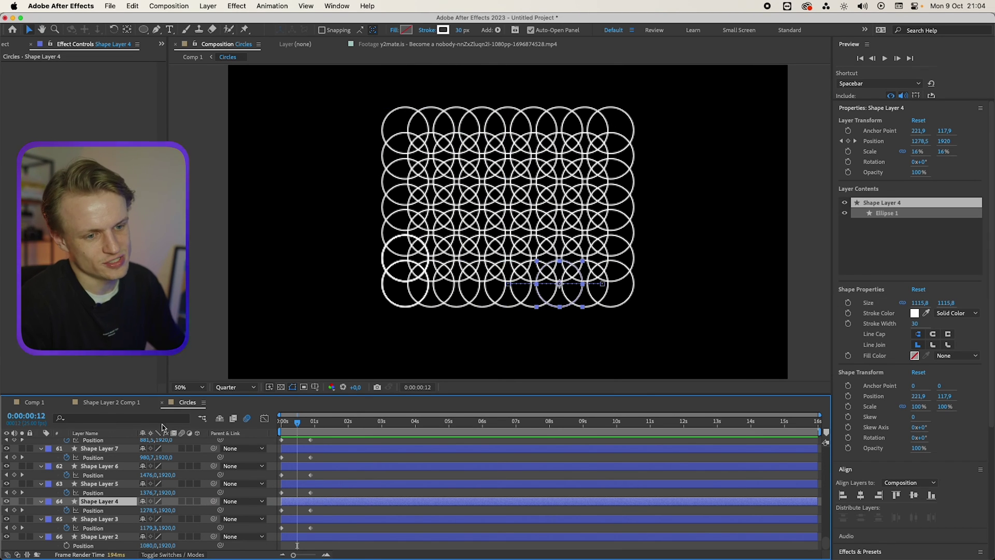
pyautogui.press('super+a')
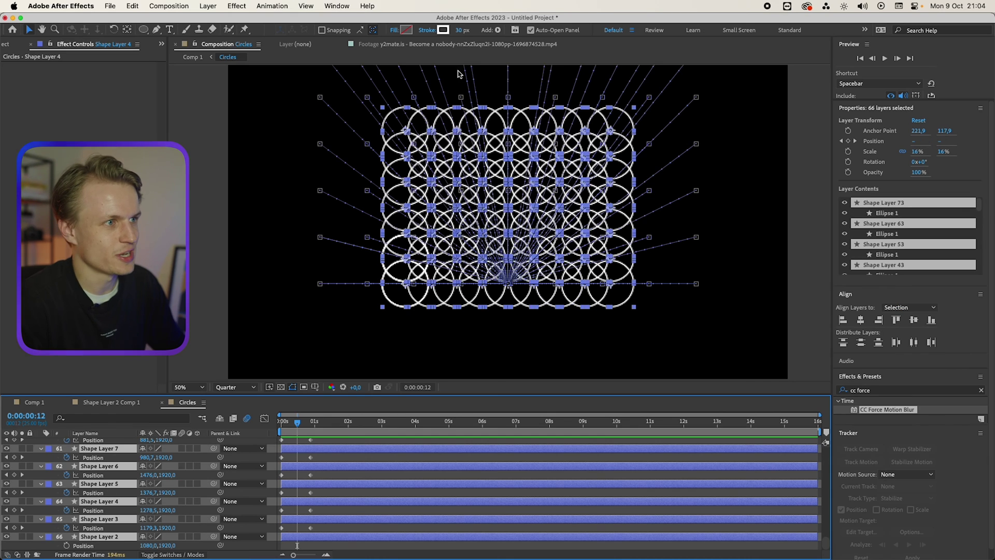
pyautogui.click(407, 30)
pyautogui.moveTo(550, 350); pyautogui.dragTo(538, 364)
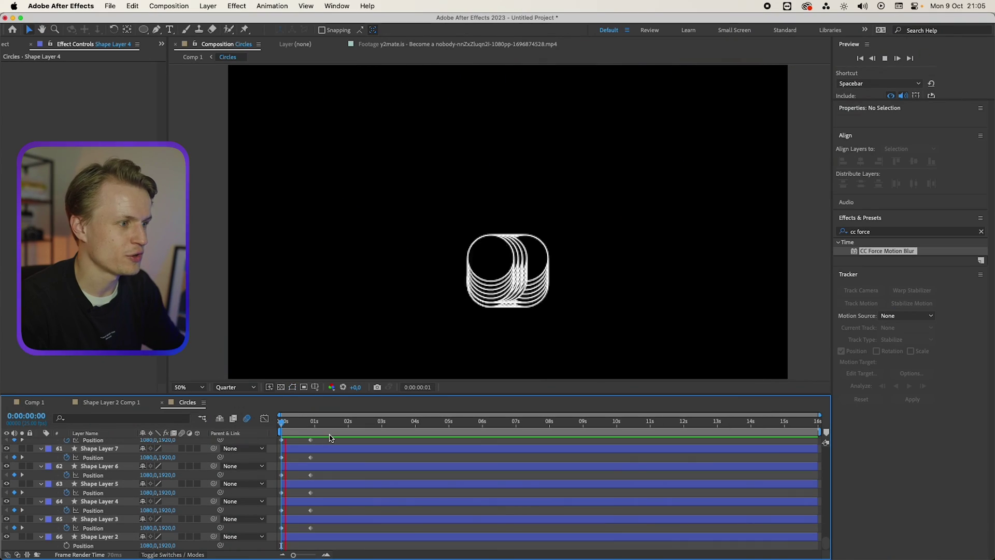
pyautogui.press('space')
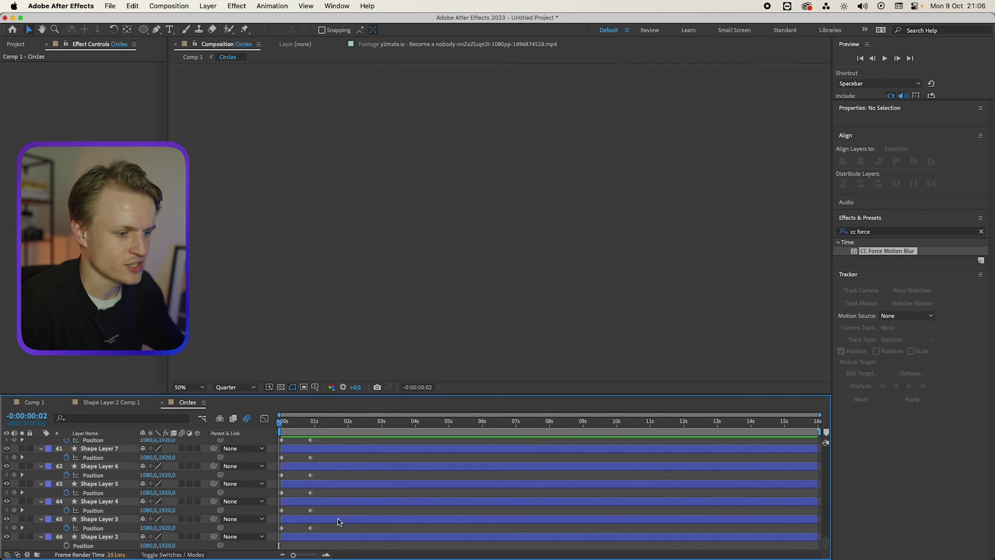
# - Move all circles' ending Position keyframes slightly earlier to shorten the expansion, and return to Comp 1
pyautogui.press('super+a')
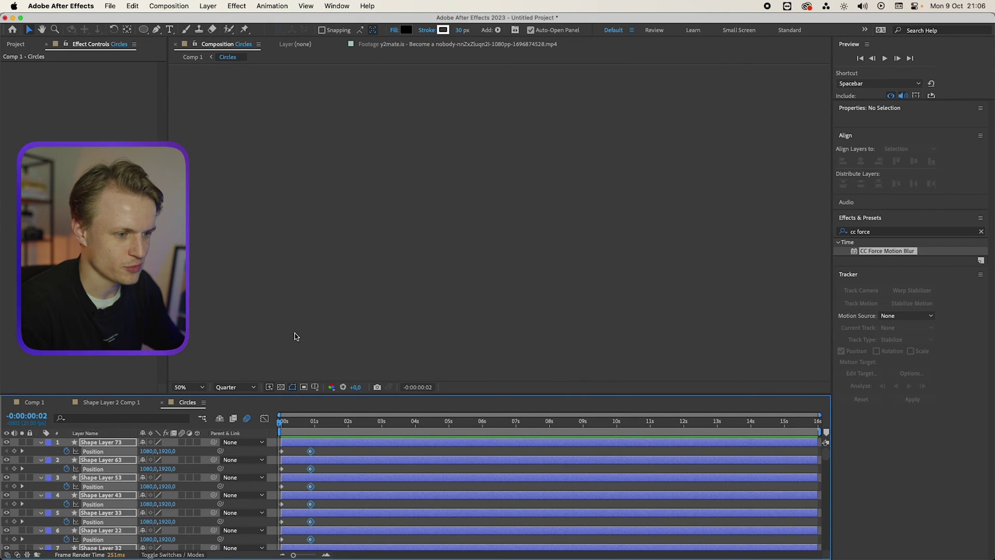
pyautogui.moveTo(307, 453); pyautogui.dragTo(303, 453)
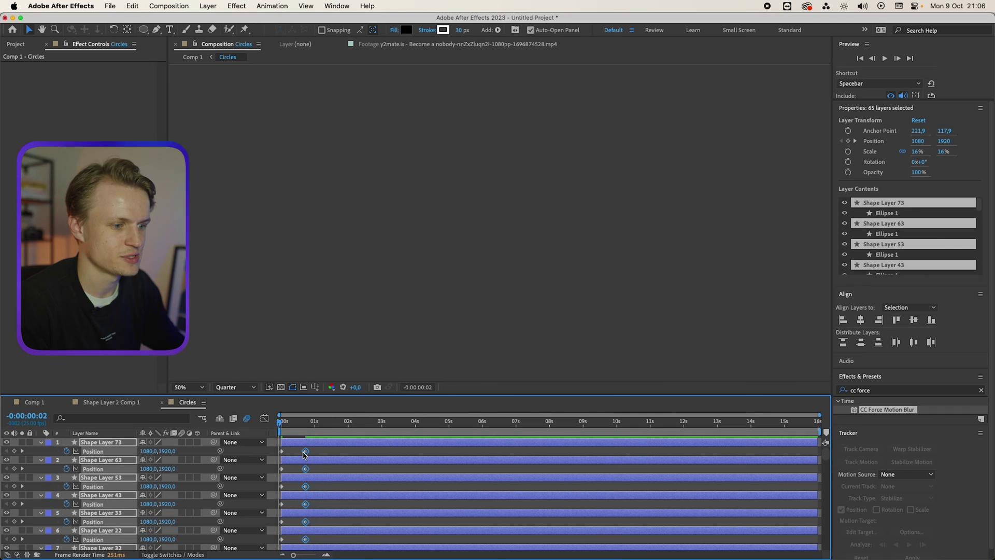
pyautogui.click(54, 405)
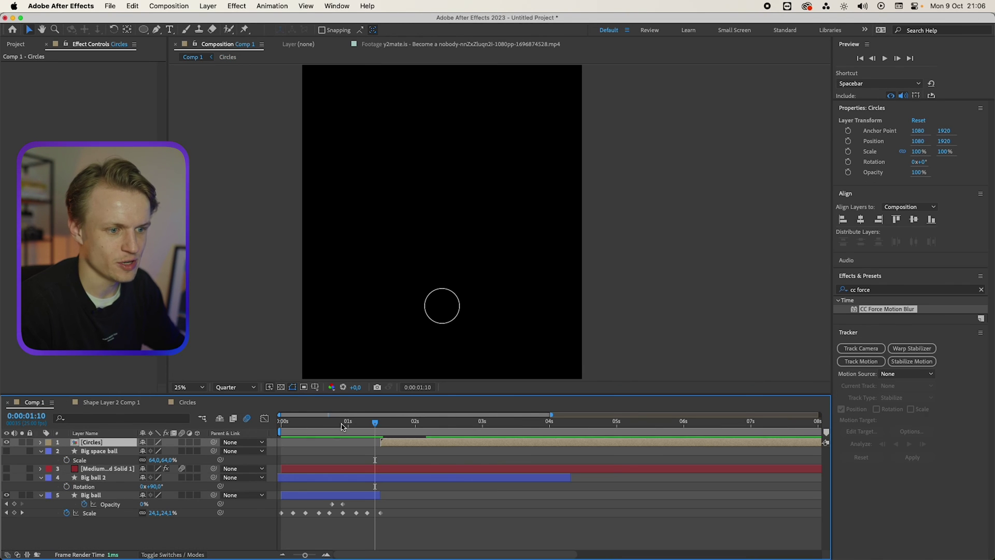
# - Preview the transition to the circle grid and trim the end of the Circles layer at 0:00:03:06
pyautogui.click(413, 454)
pyautogui.moveTo(496, 424); pyautogui.dragTo(499, 425)
pyautogui.click(494, 449)
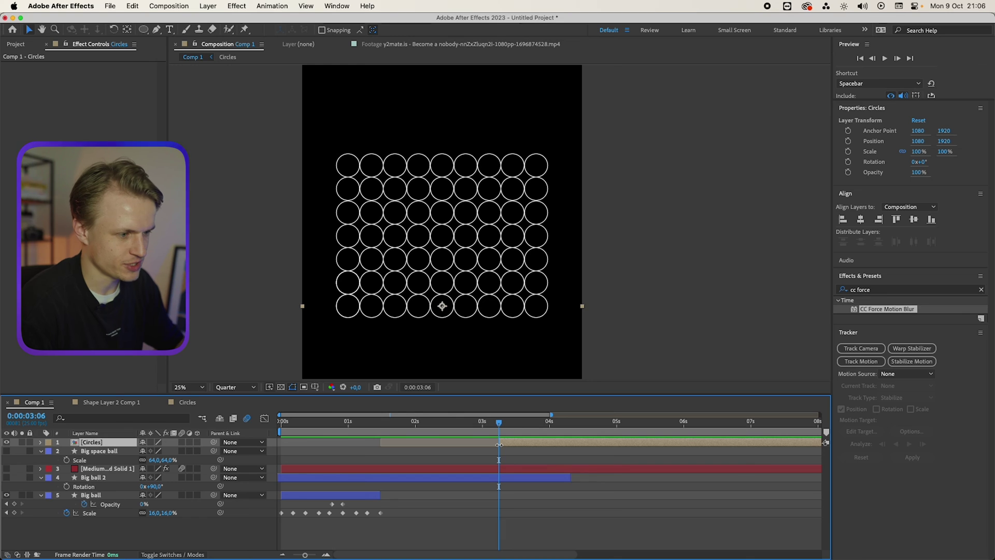
pyautogui.hotkey('alt', ']')
# - Make Big space ball and the Medium Gray-Red Solid 1 particle layer visible, keeping Big ball 2 hidden
pyautogui.moveTo(534, 424); pyautogui.dragTo(643, 424)
pyautogui.click(7, 478)
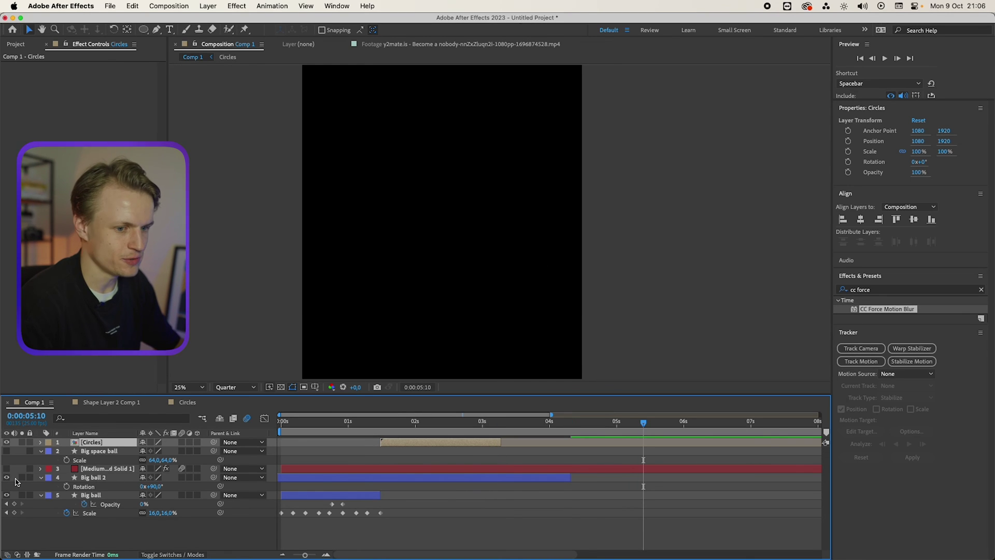
pyautogui.moveTo(6, 468); pyautogui.dragTo(6, 477)
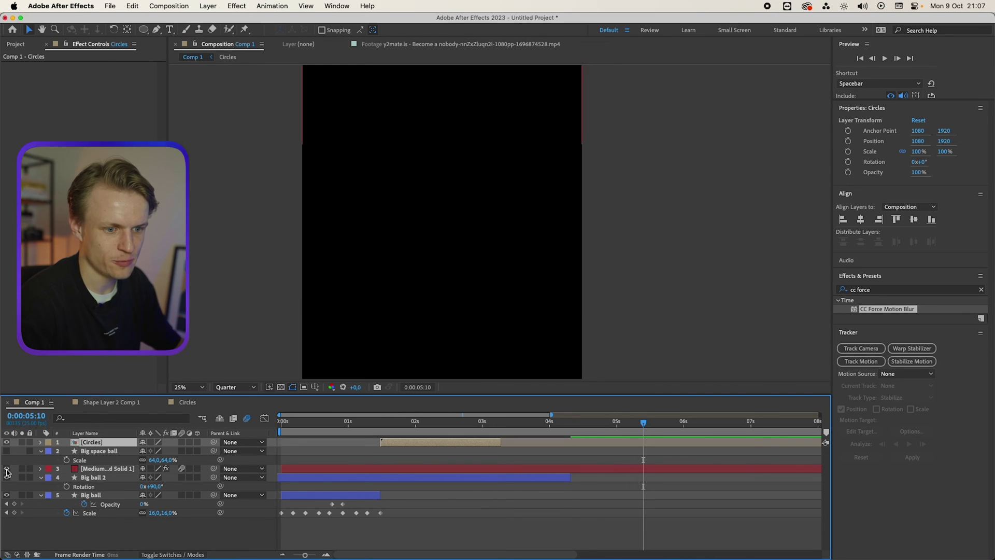
pyautogui.click(410, 461)
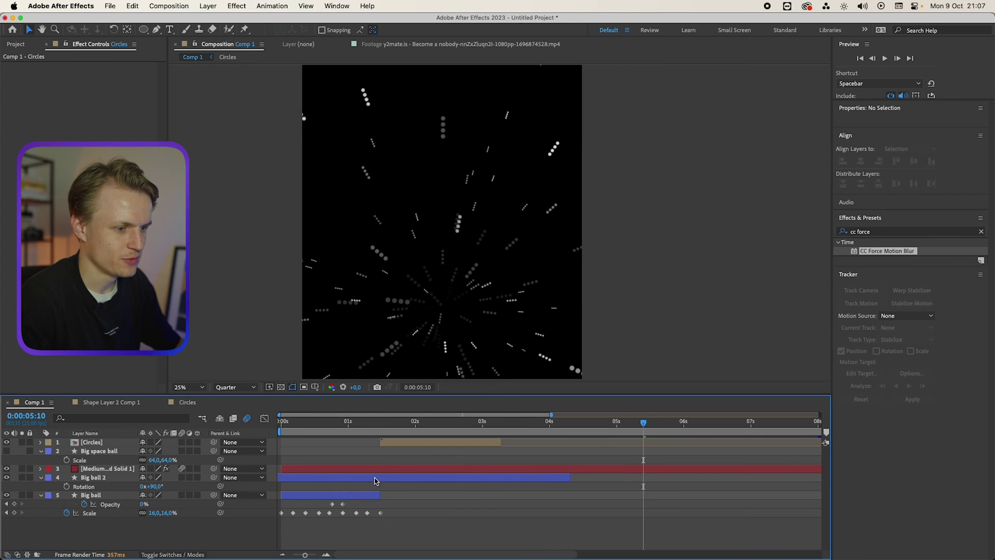
pyautogui.click(378, 469)
pyautogui.click(88, 451)
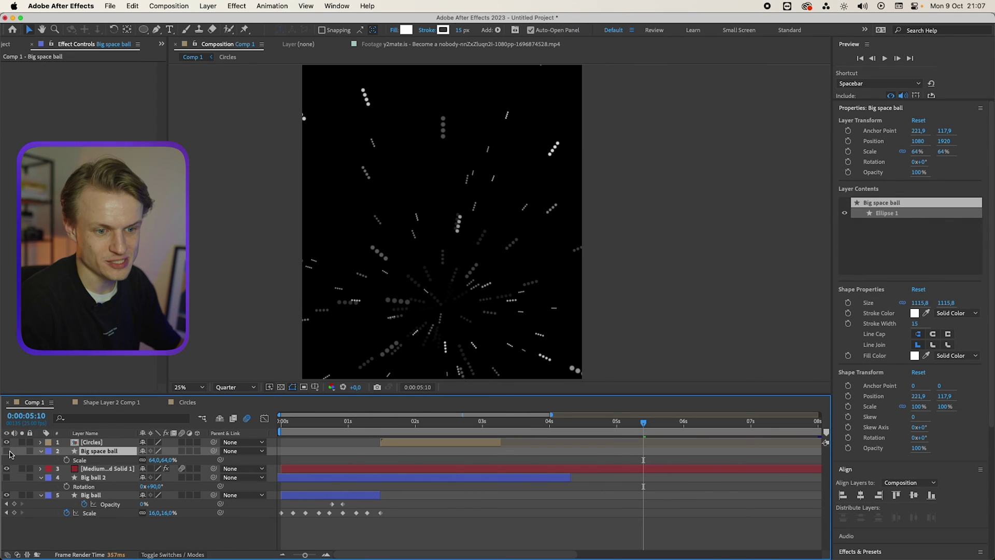
pyautogui.click(12, 459)
pyautogui.click(7, 451)
pyautogui.click(7, 478)
# - Shift the particle solid to start after nine seconds and Big space ball to start just before 0:00:08:23
pyautogui.press('-')
pyautogui.moveTo(414, 472); pyautogui.dragTo(721, 472)
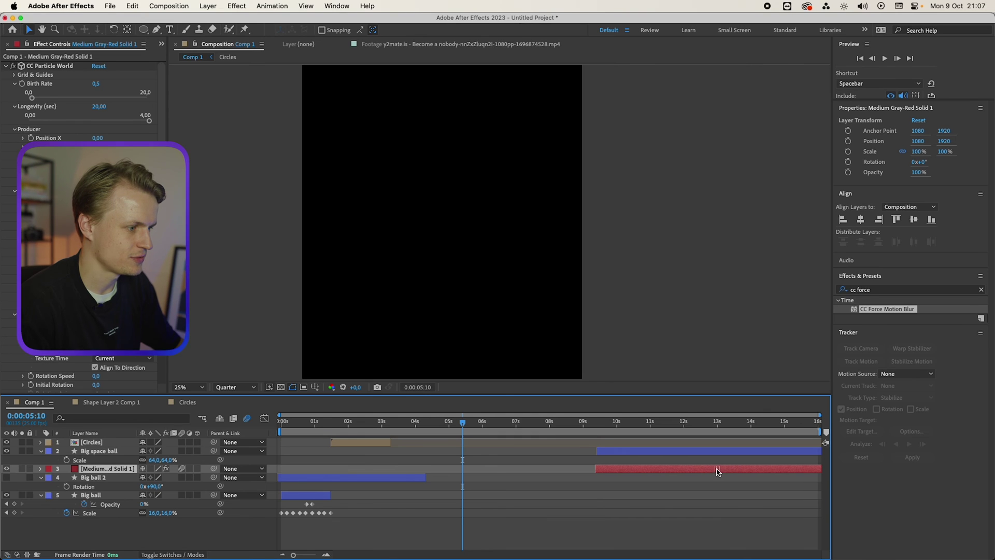
pyautogui.click(583, 423)
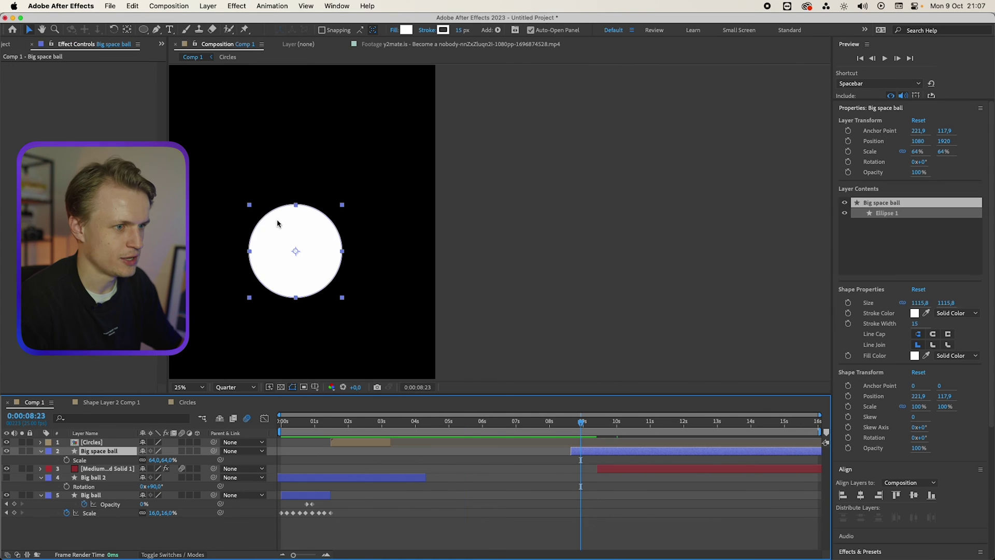
pyautogui.moveTo(337, 263); pyautogui.dragTo(453, 216)
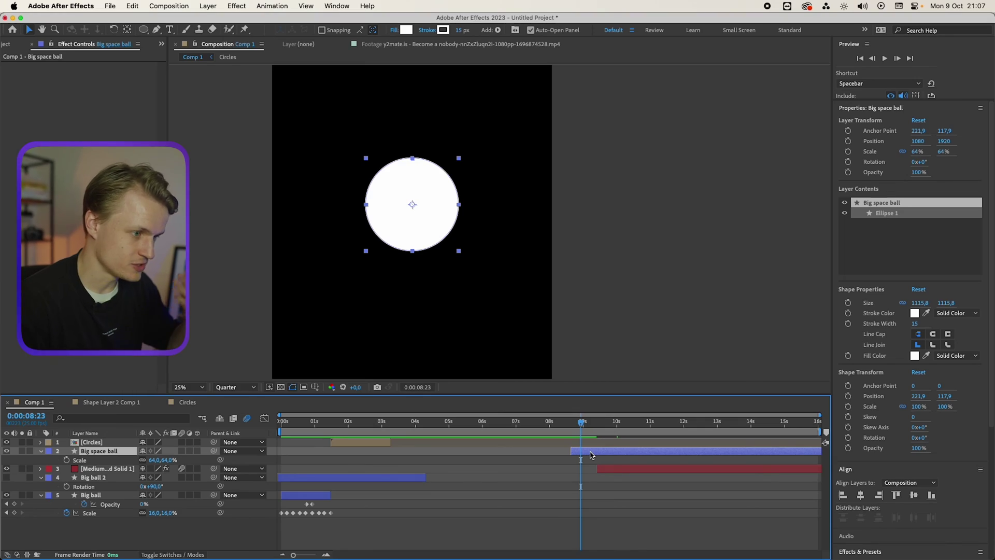
# - Duplicate Big space ball and set the copy's fill to None, leaving only its stroke
pyautogui.press('super+d')
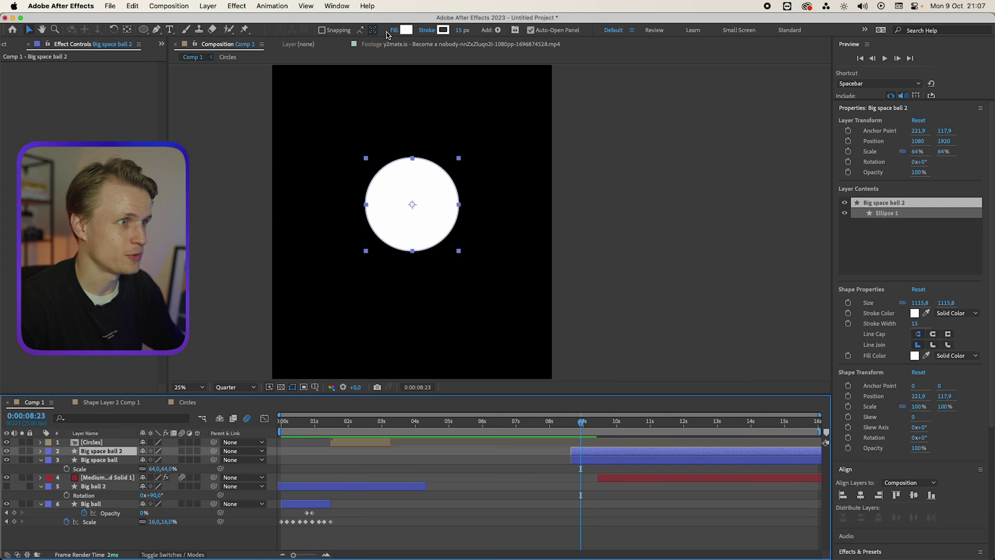
pyautogui.click(393, 32)
pyautogui.click(446, 247)
pyautogui.click(529, 306)
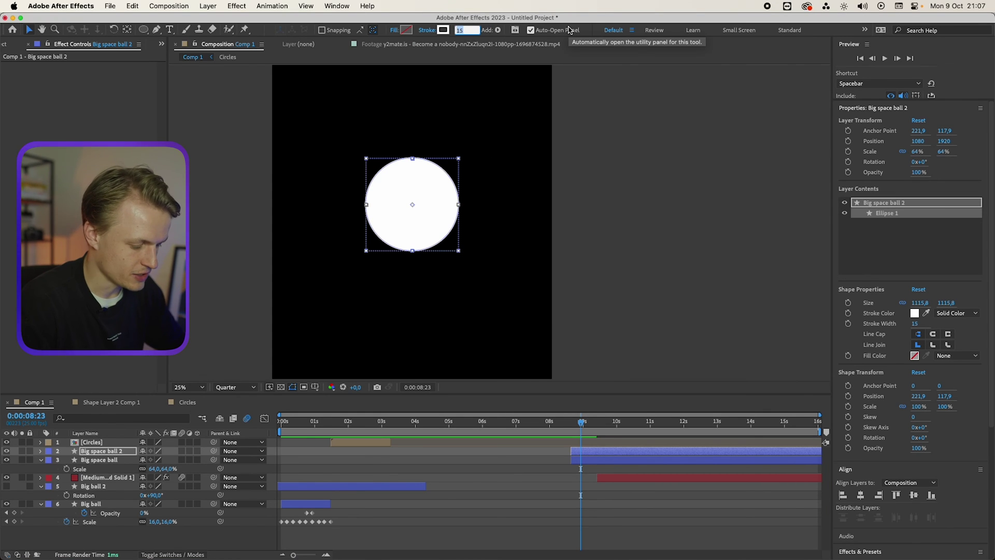
# - Give Big space ball 2 a 50 px stroke and 54% scale, and place it beneath Big space ball in the layer order
pyautogui.write('50')
pyautogui.press('Return')
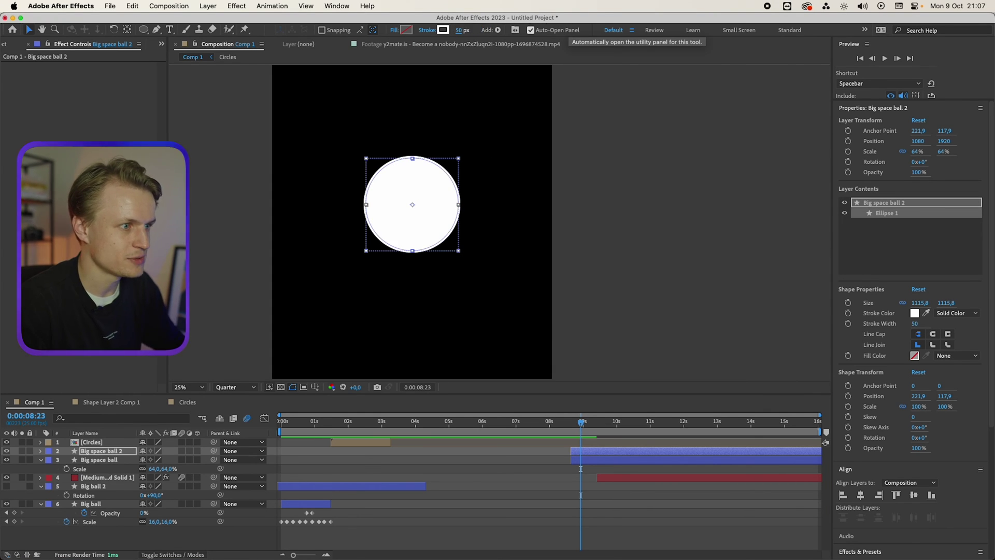
pyautogui.press('s')
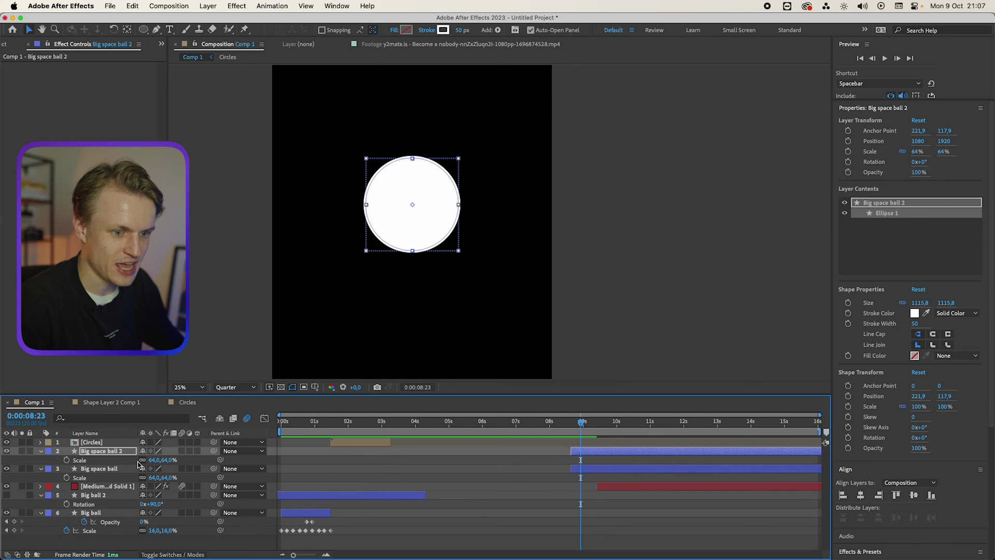
pyautogui.moveTo(171, 460); pyautogui.dragTo(119, 477)
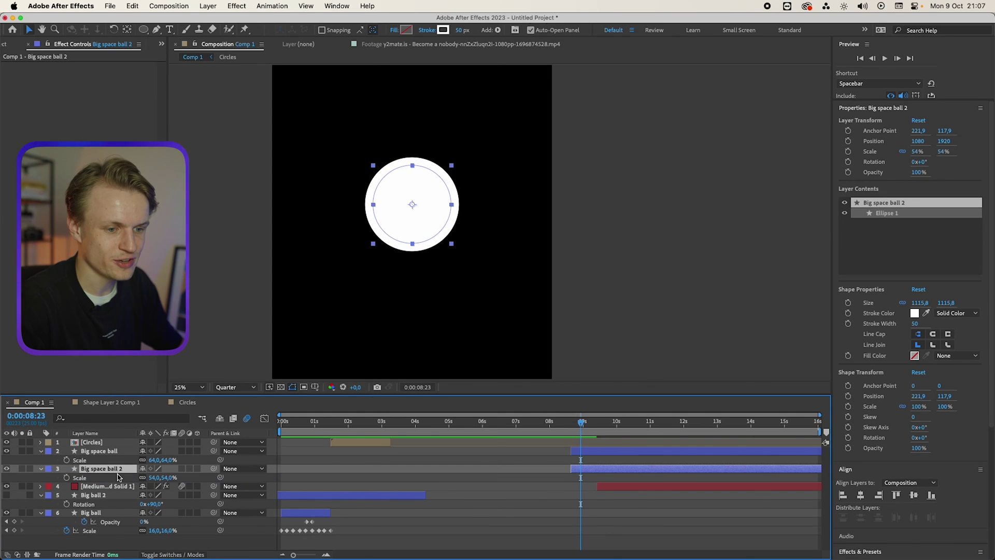
# - Keyframe the scale of Big space ball 2 from 54% at 0:00:08:23 to 117% at 0:00:09:02
pyautogui.click(67, 479)
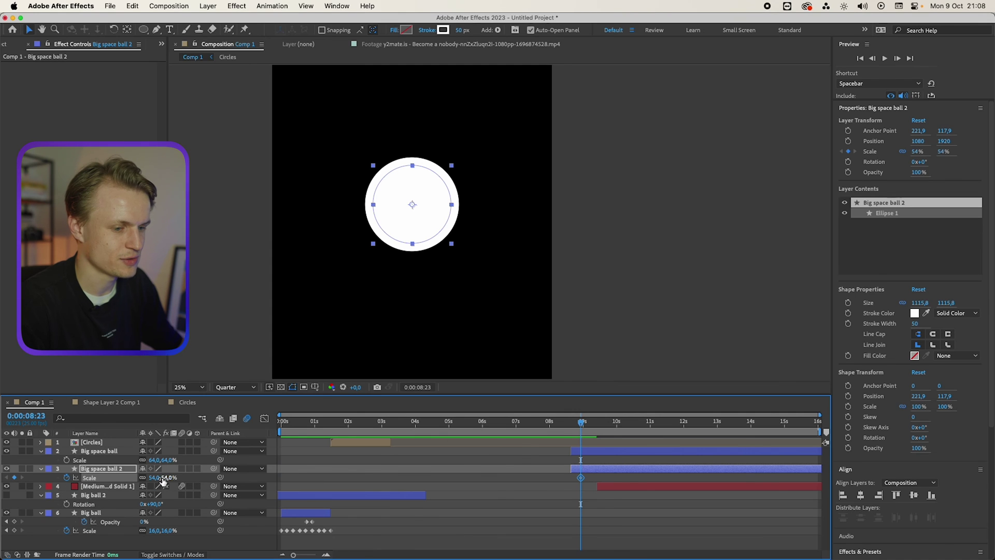
pyautogui.press('=')
pyautogui.press('=')
pyautogui.press('pagedown')
pyautogui.press('pagedown')
pyautogui.press('pagedown')
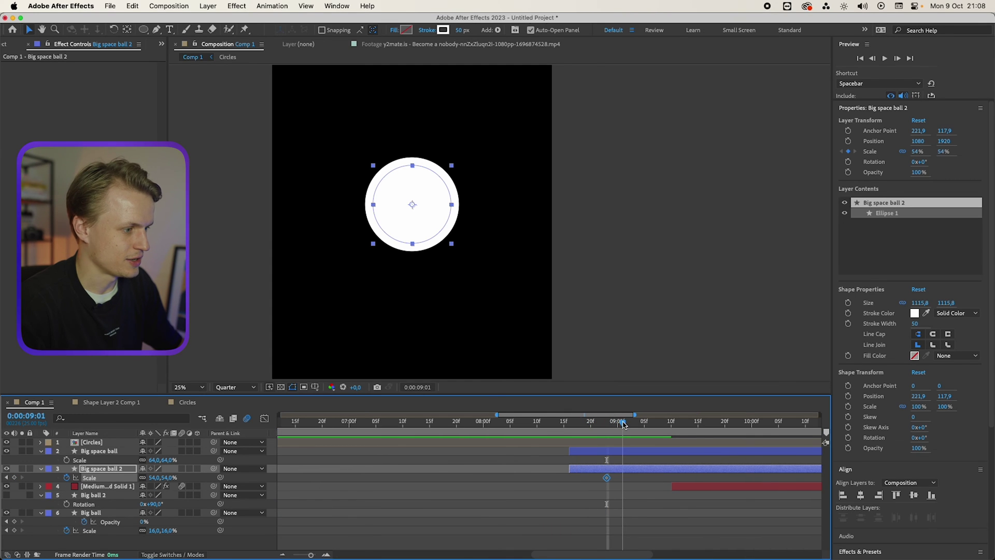
pyautogui.moveTo(169, 479); pyautogui.dragTo(198, 475)
# - Keyframe the opacity of Big space ball 2 from 100% at 0:00:08:23 to 0% at 0:00:09:02
pyautogui.press('t')
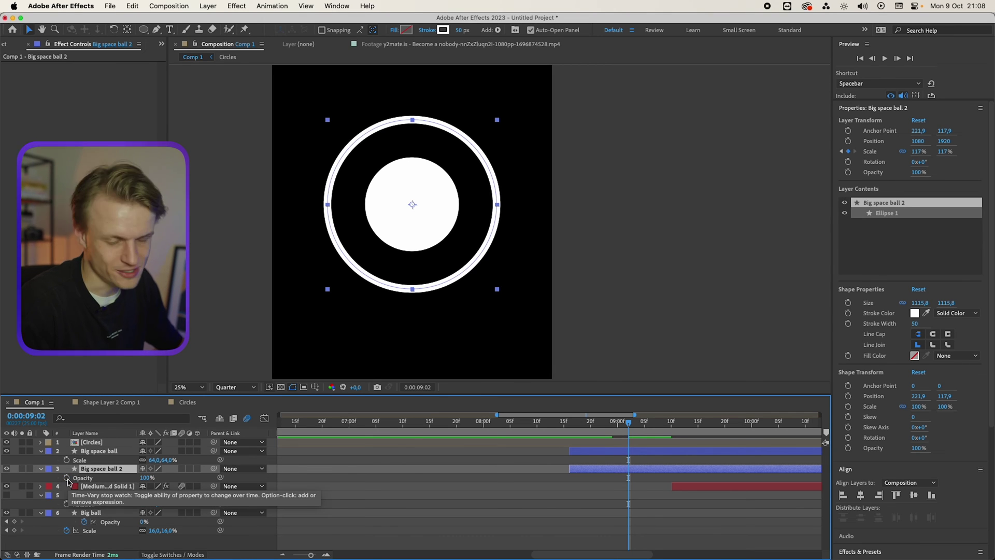
pyautogui.click(67, 478)
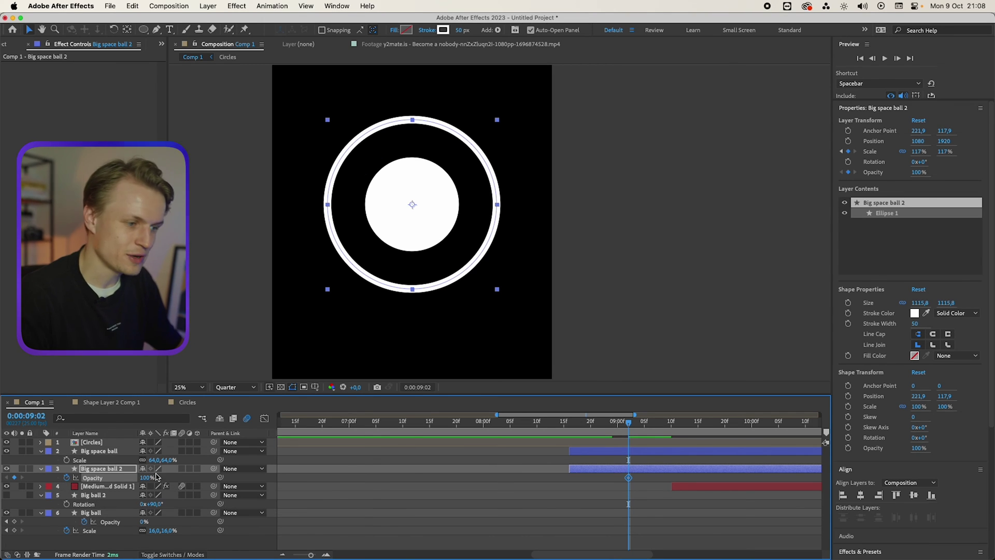
pyautogui.hotkey('shift', 's')
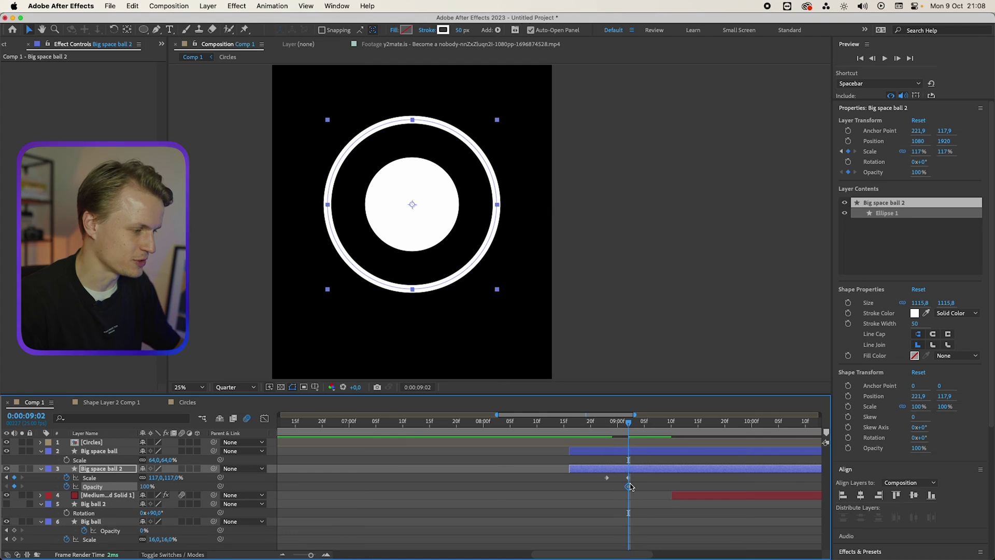
pyautogui.click(609, 429)
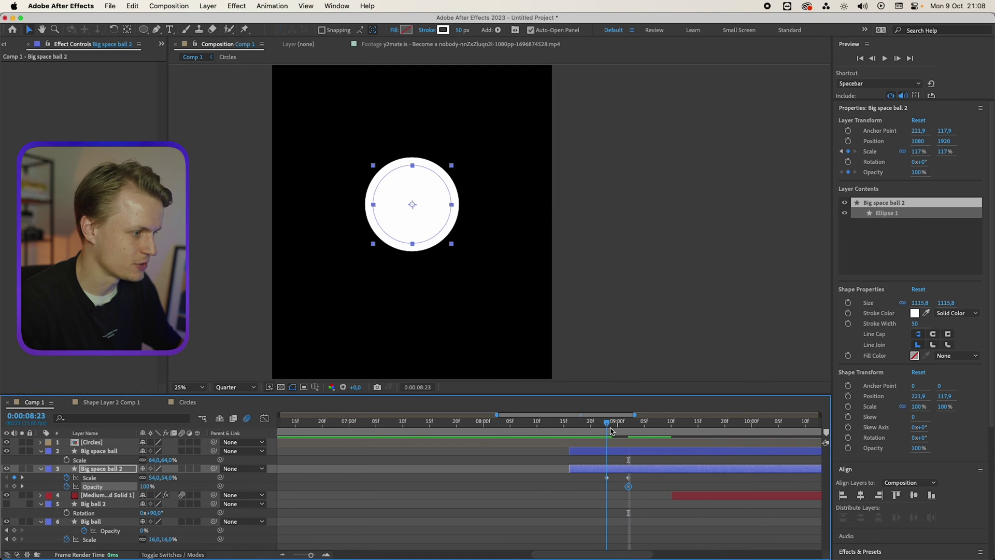
pyautogui.click(13, 487)
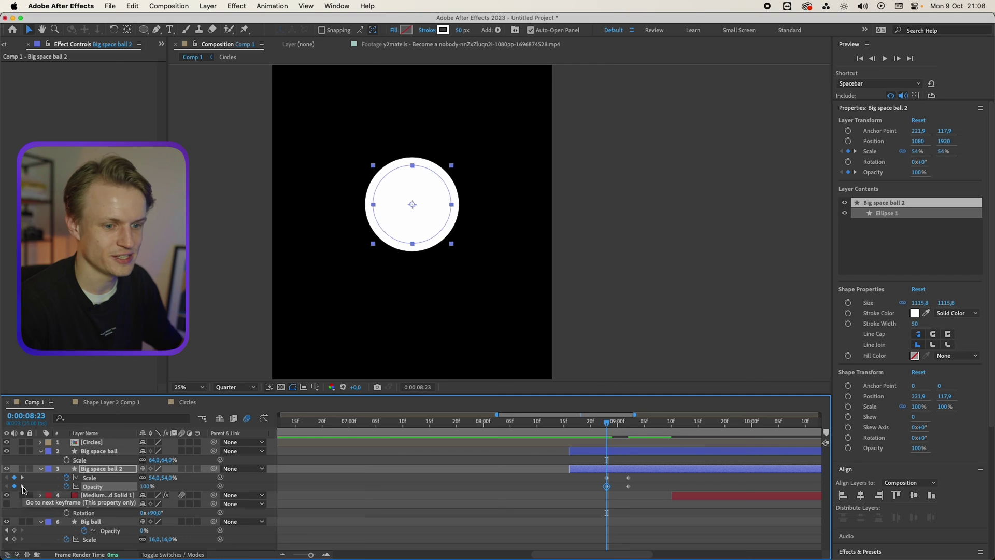
pyautogui.click(22, 487)
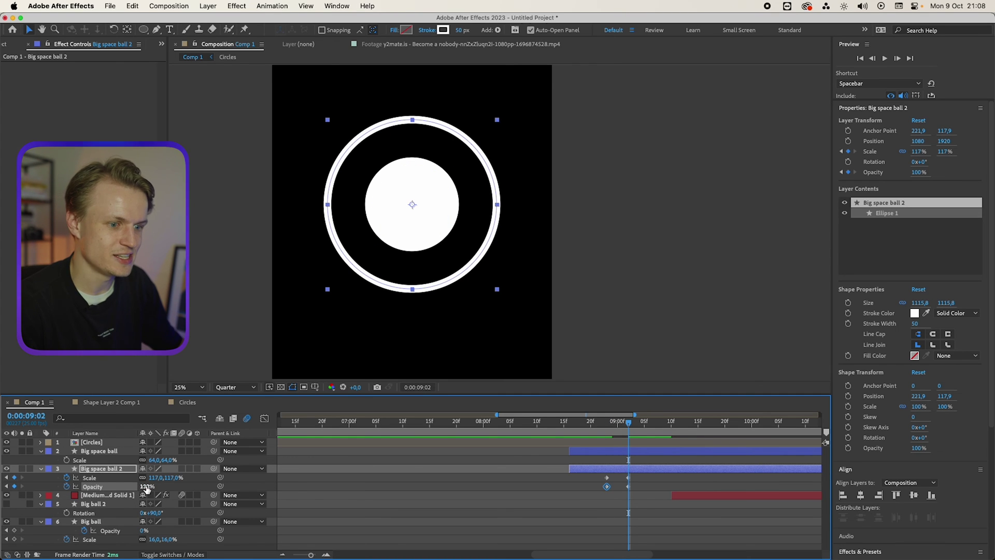
pyautogui.moveTo(145, 486); pyautogui.dragTo(124, 486)
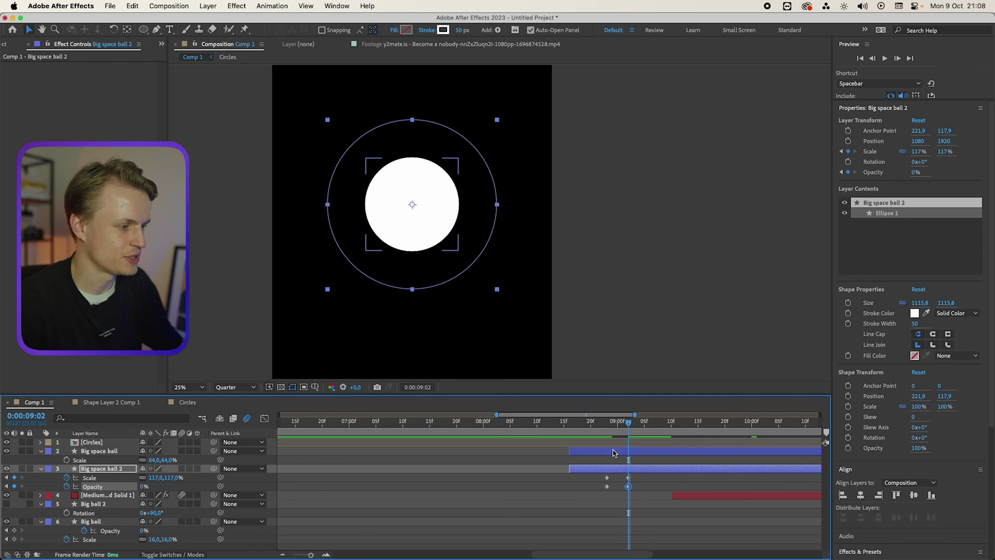
# - Preview the expanding ring and slow it by moving its ending scale and opacity keyframes to about 0:00:09:09
pyautogui.click(606, 423)
pyautogui.press('space')
pyautogui.press('space')
pyautogui.moveTo(606, 423); pyautogui.dragTo(623, 423)
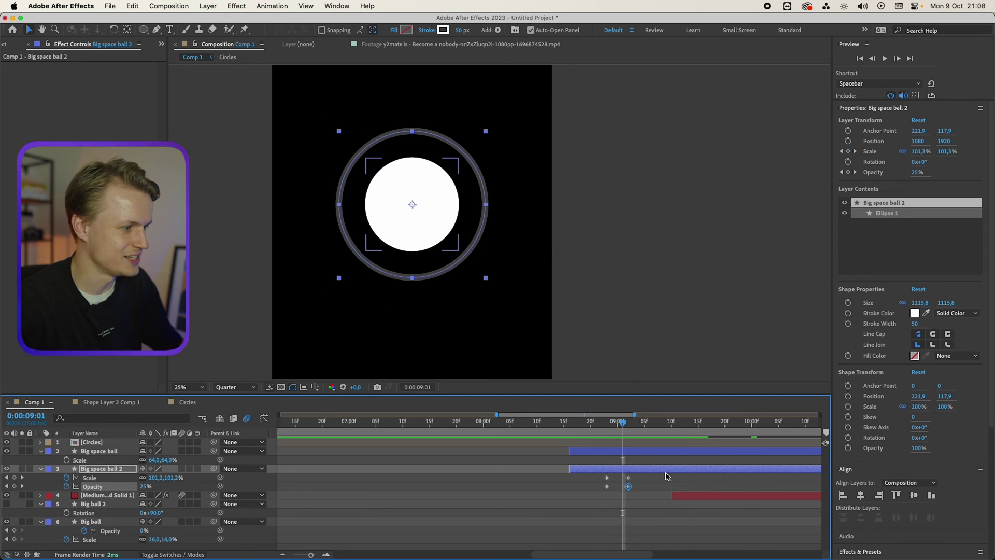
pyautogui.moveTo(656, 476)
pyautogui.mouseDown()
pyautogui.moveTo(624, 489)
pyautogui.moveTo(666, 487)
pyautogui.mouseUp()
pyautogui.click(607, 422)
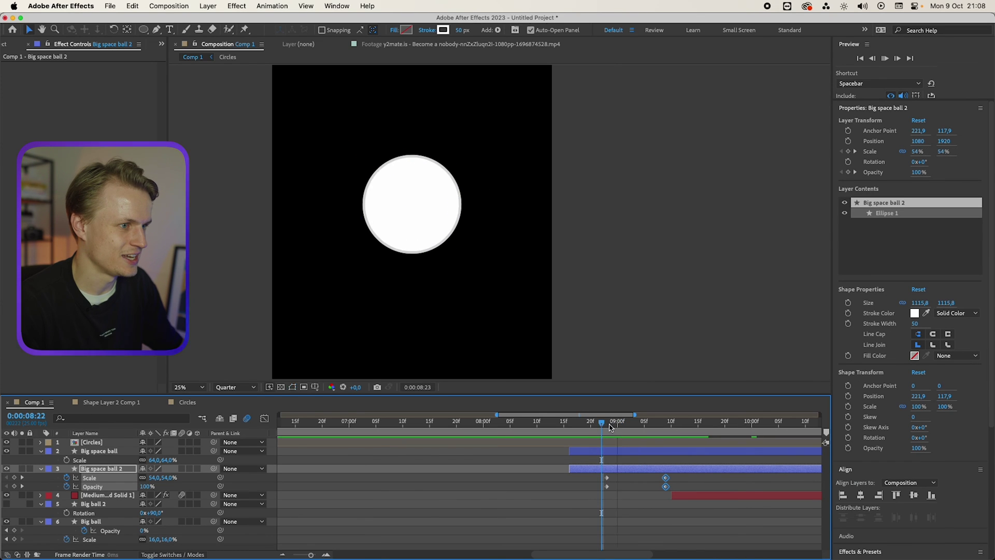
pyautogui.press('space')
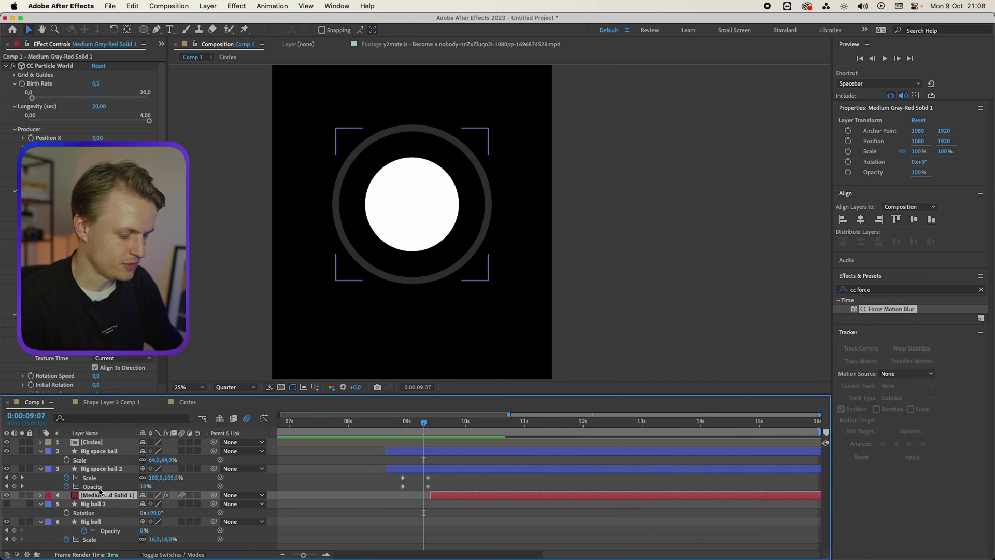
# - Keyframe the opacity of the Medium Gray-Red Solid 1 layer so the particles fade in over about one second from its start
pyautogui.press('t')
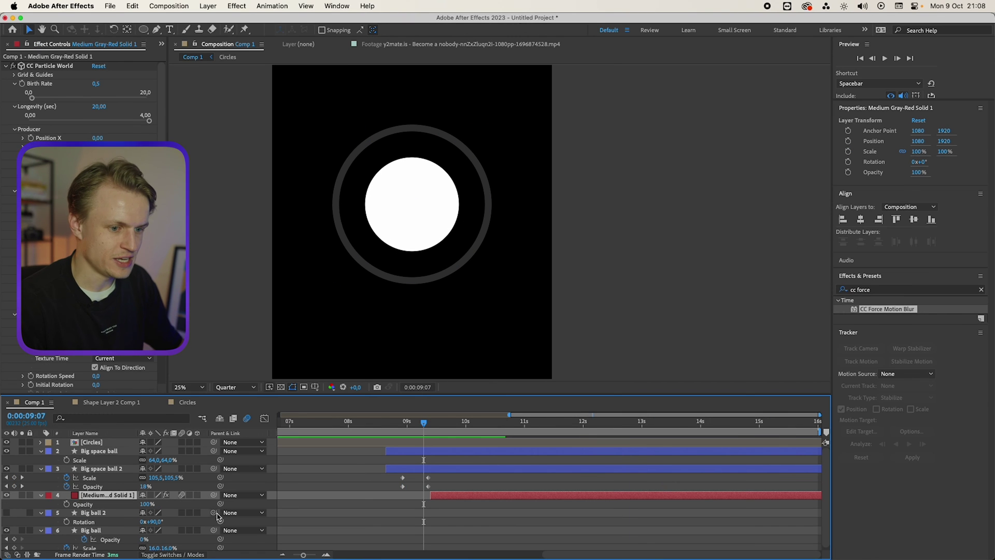
pyautogui.click(66, 504)
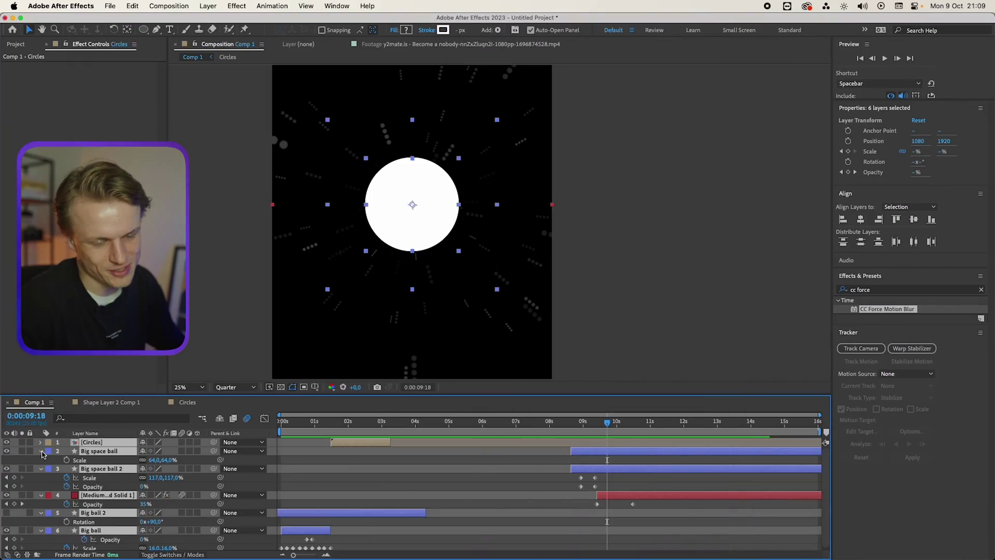
pyautogui.click(427, 516)
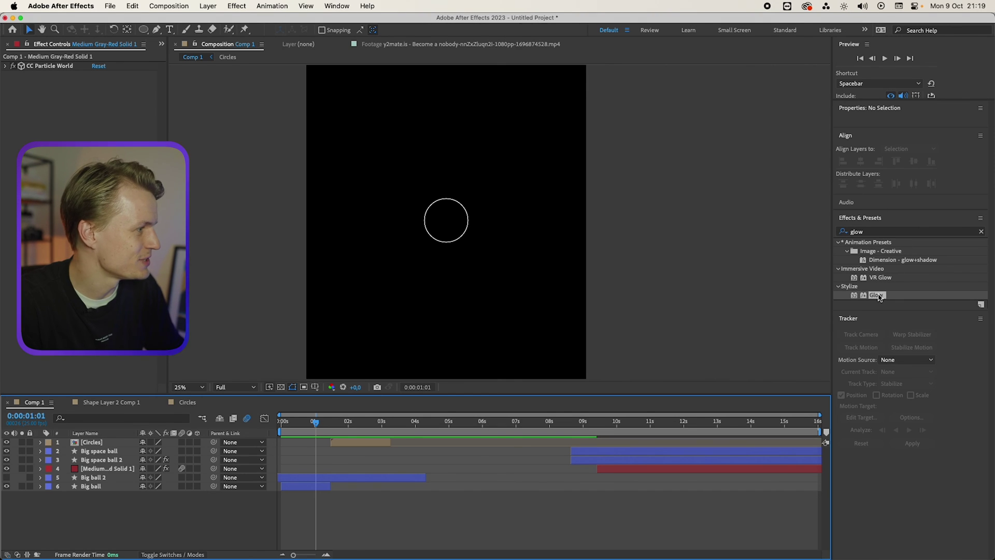
# - Apply the Glow effect to the Big ball layer and inspect its ring up close
pyautogui.moveTo(880, 297); pyautogui.dragTo(103, 487)
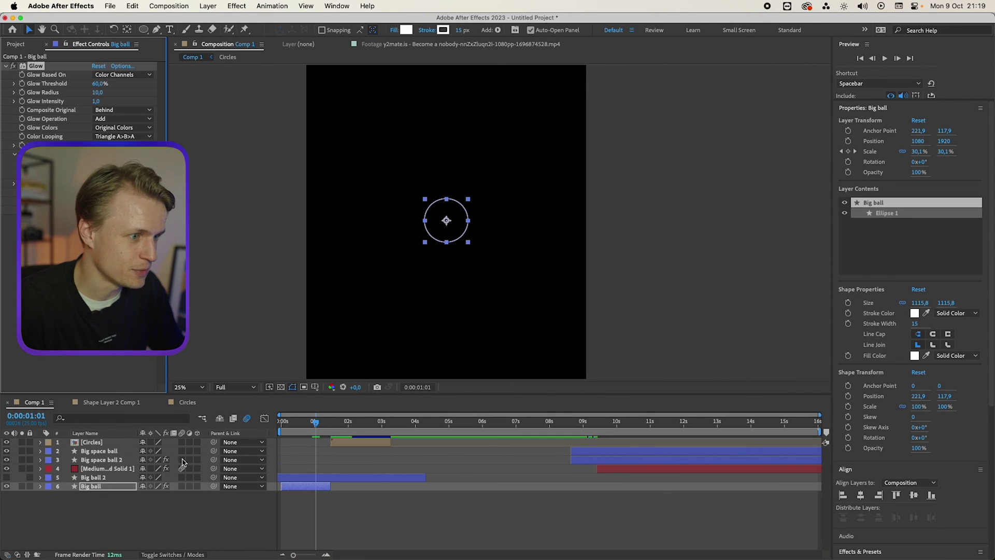
pyautogui.press('.')
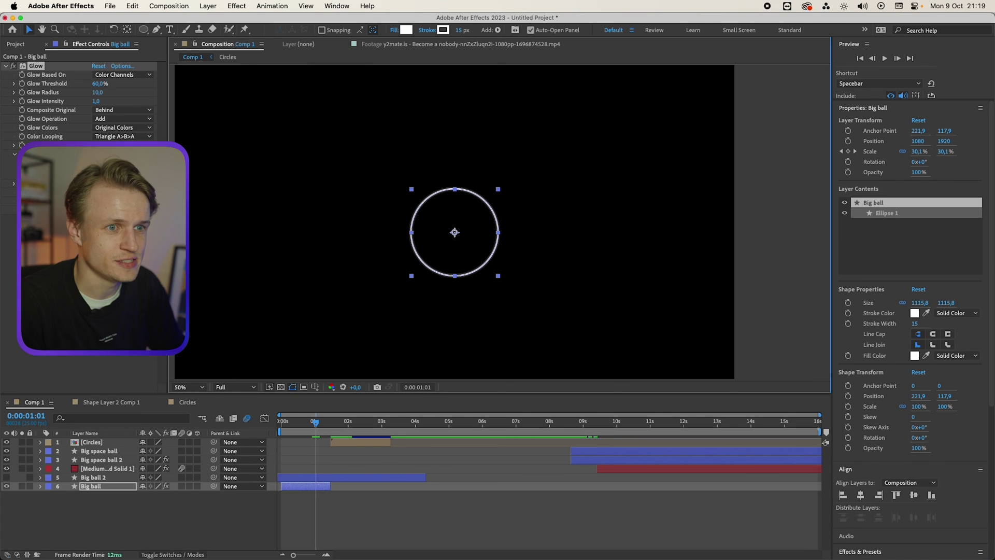
pyautogui.press('.')
pyautogui.press('h')
pyautogui.moveTo(473, 254); pyautogui.dragTo(554, 231)
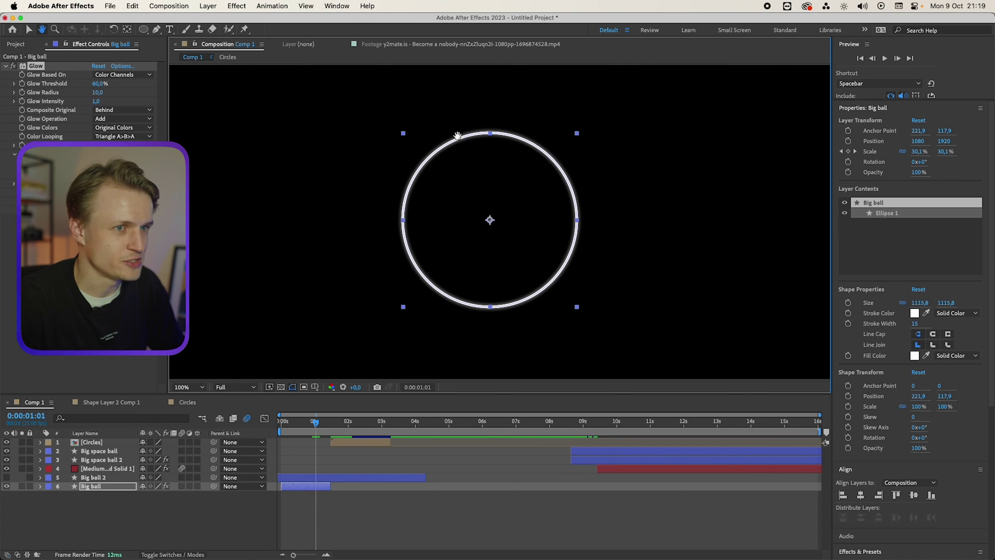
pyautogui.press('v')
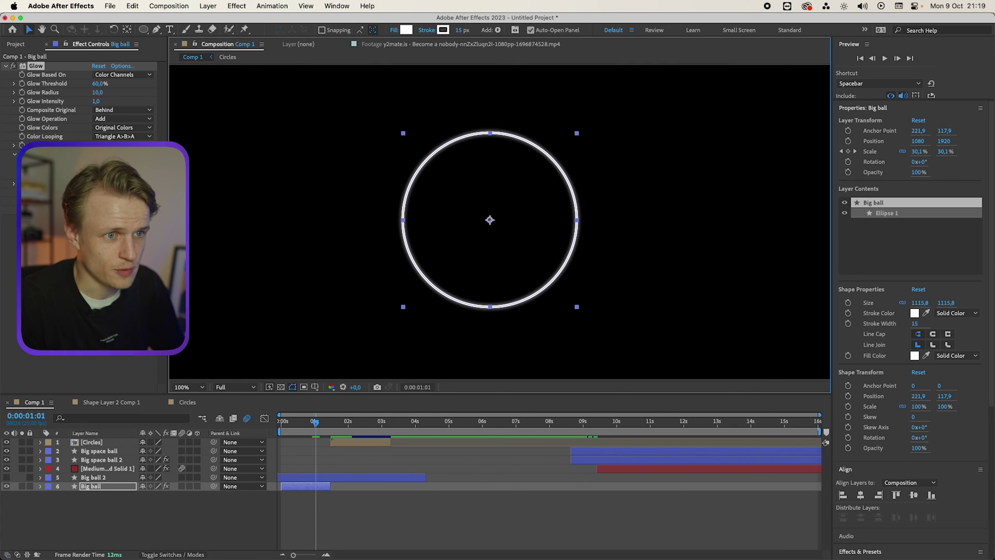
# - Set Big ball's Glow Colors to A & B Colors and make Color B white
pyautogui.click(108, 128)
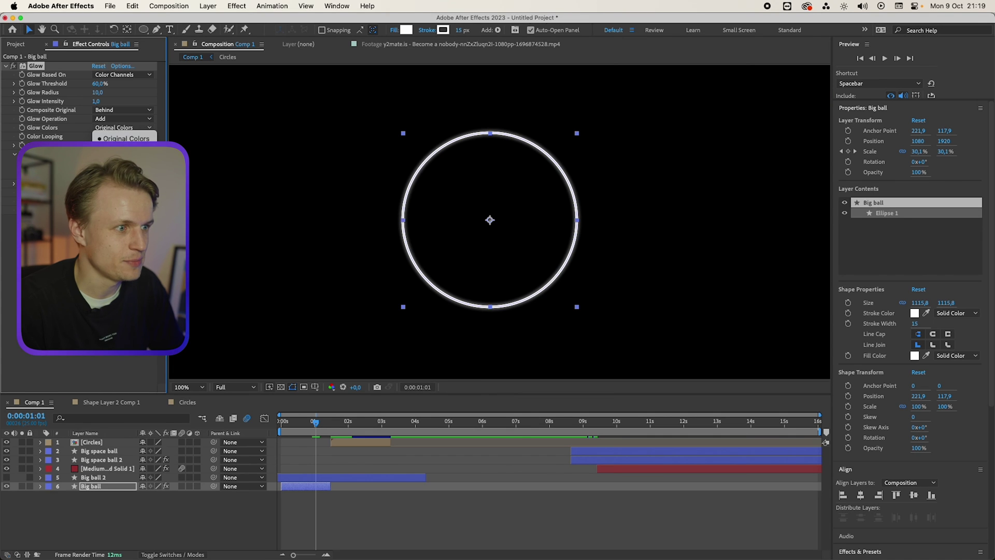
pyautogui.click(119, 150)
pyautogui.click(97, 201)
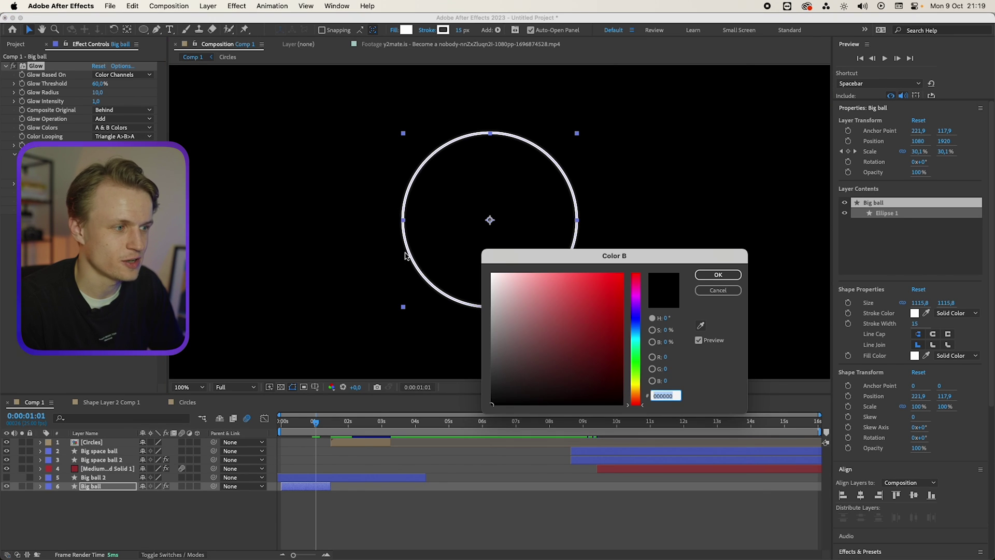
pyautogui.moveTo(577, 292); pyautogui.dragTo(291, 173)
pyautogui.press('Return')
# - Set Big ball's Glow Radius to 50 and Glow Intensity to 1,5, checking the glow on the filled ball at 0:00:00:13
pyautogui.moveTo(97, 93); pyautogui.dragTo(129, 105)
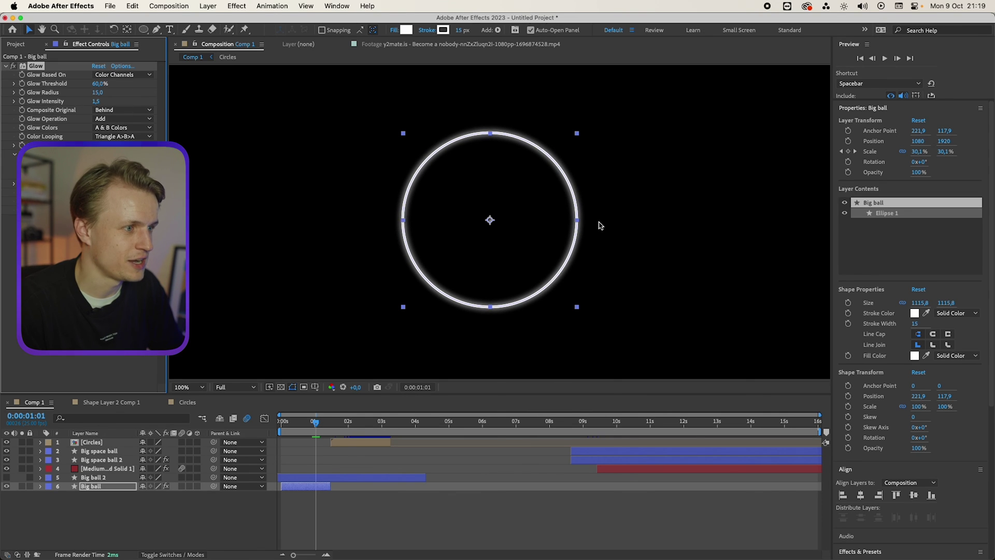
pyautogui.click(470, 504)
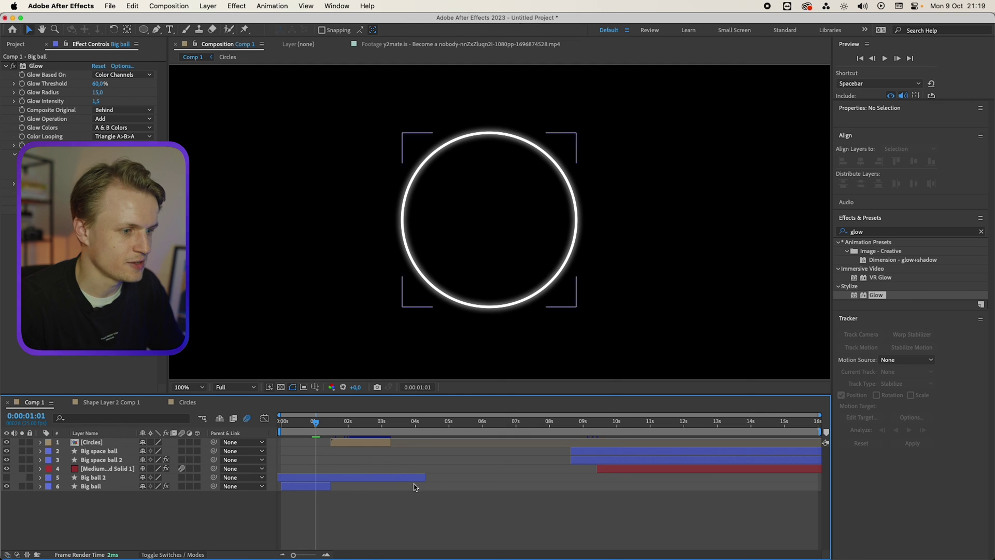
pyautogui.moveTo(315, 422); pyautogui.dragTo(299, 422)
pyautogui.moveTo(95, 101); pyautogui.dragTo(257, 95)
pyautogui.press('super+z')
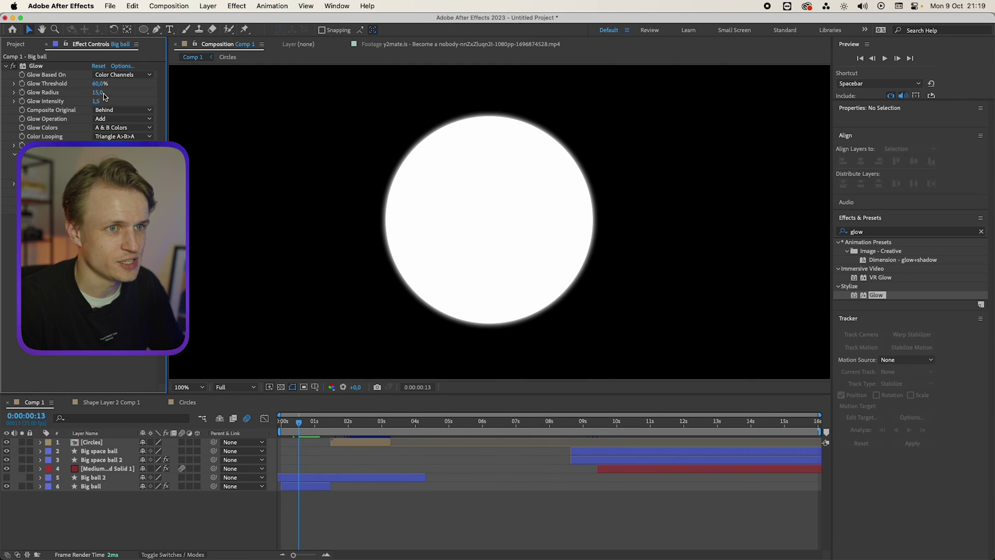
pyautogui.moveTo(98, 92)
pyautogui.mouseDown()
pyautogui.moveTo(128, 90)
pyautogui.moveTo(118, 92)
pyautogui.mouseUp()
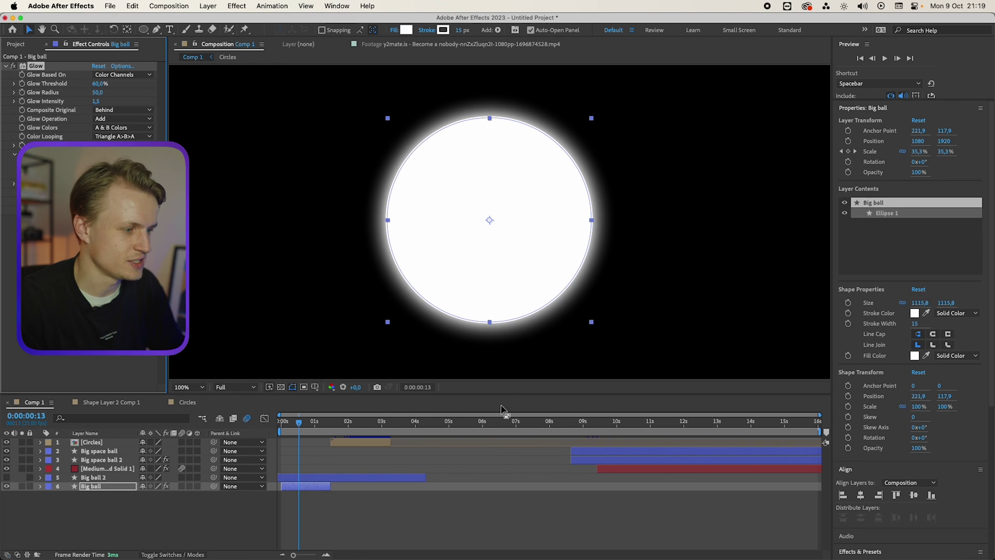
pyautogui.click(487, 456)
# - Copy Big ball's Glow effect onto the Circles layer in Comp 1 and set its Glow Intensity to 2,3
pyautogui.scroll(-1, 480, 293)
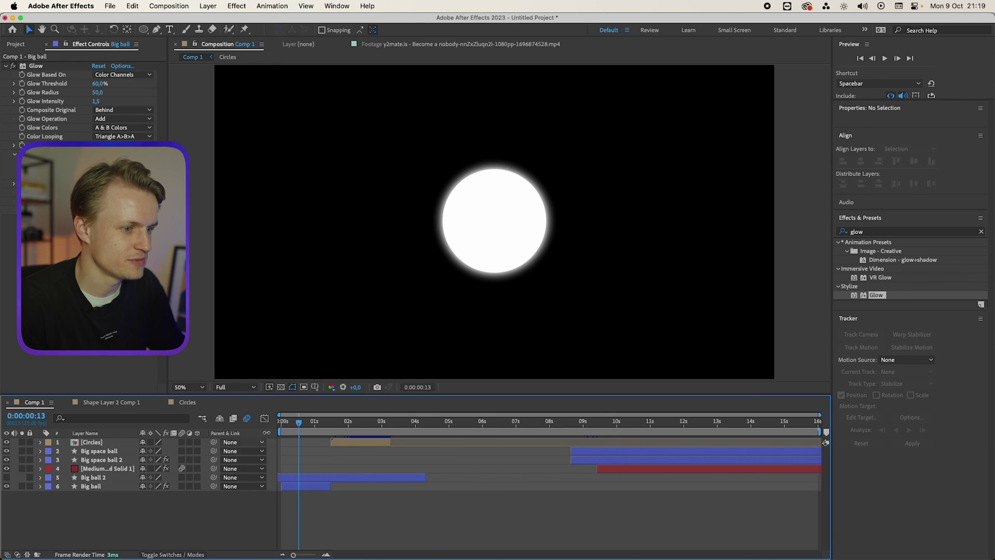
pyautogui.moveTo(288, 421); pyautogui.dragTo(348, 425)
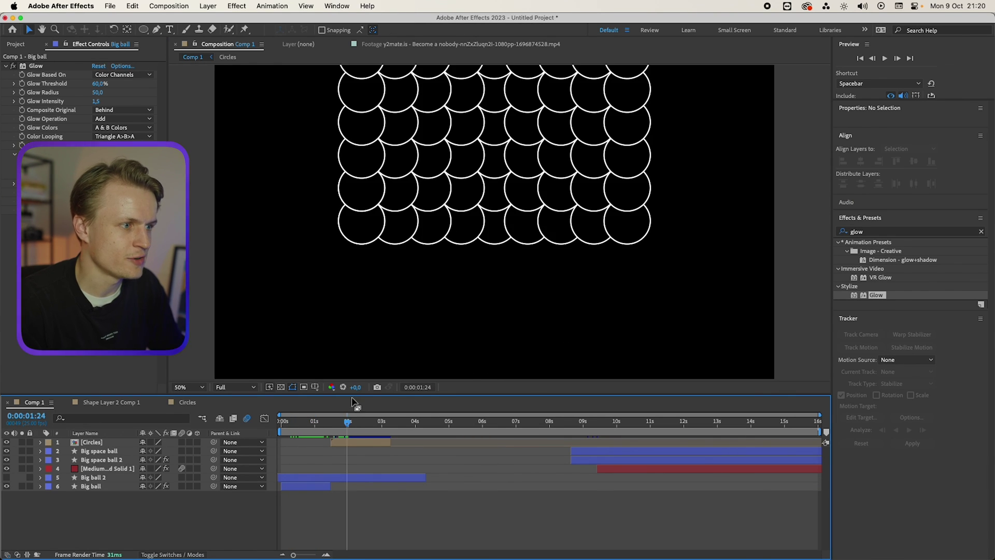
pyautogui.click(42, 67)
pyautogui.doubleClick(106, 442)
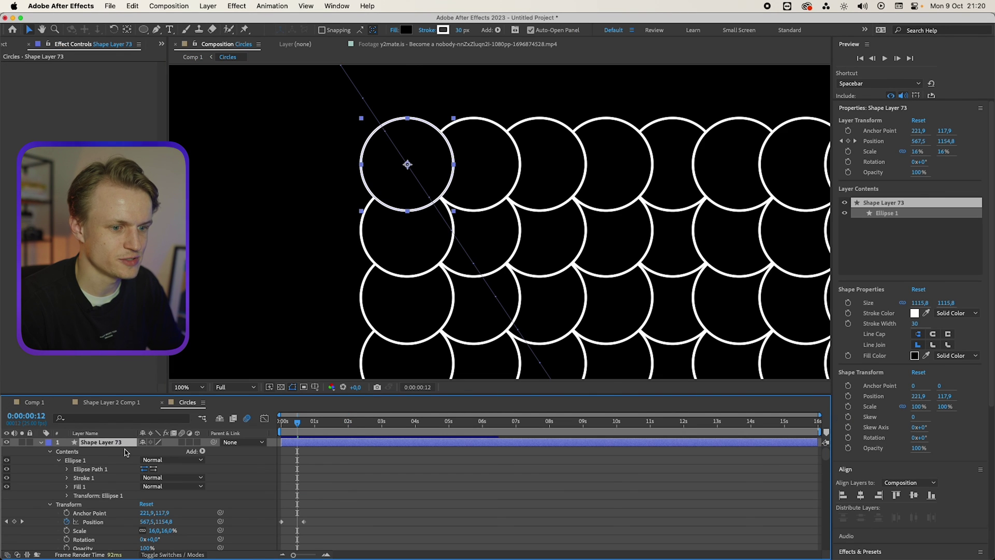
pyautogui.click(102, 403)
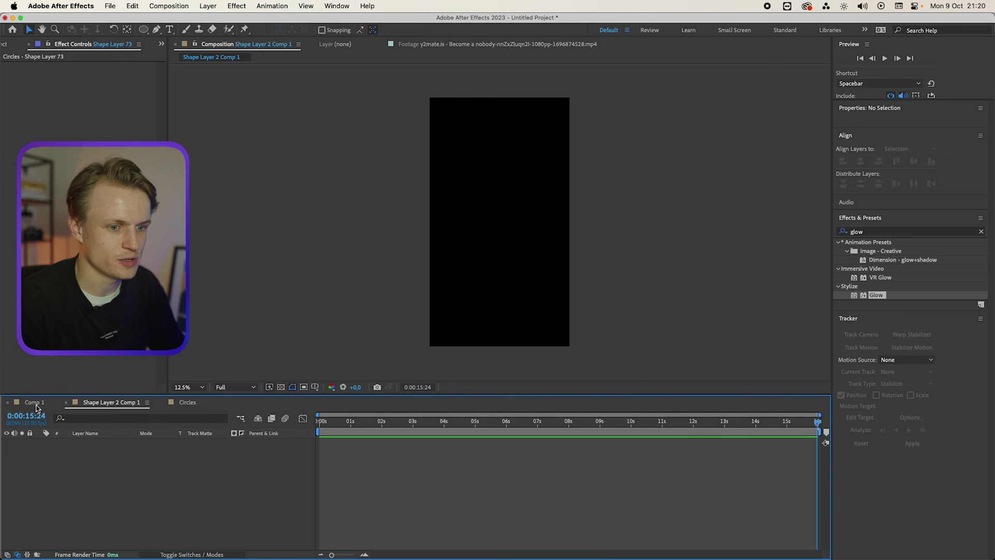
pyautogui.click(34, 403)
pyautogui.press('h')
pyautogui.moveTo(302, 260); pyautogui.dragTo(357, 240)
pyautogui.press('v')
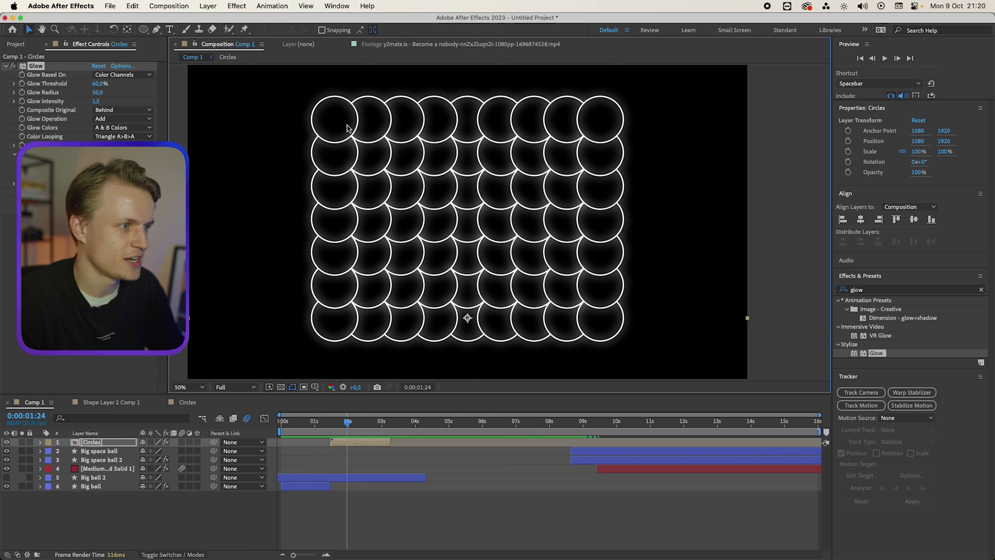
pyautogui.moveTo(96, 101); pyautogui.dragTo(127, 104)
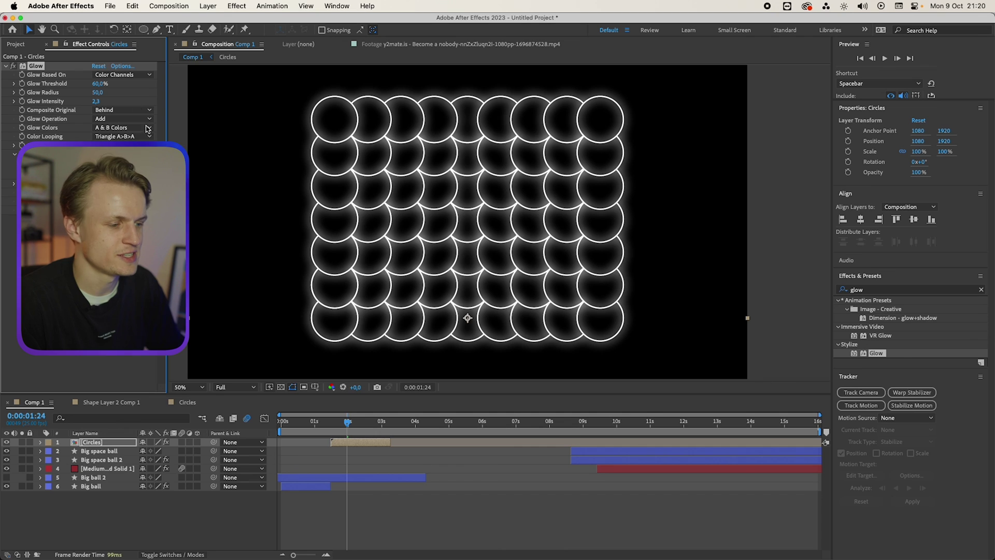
pyautogui.click(309, 422)
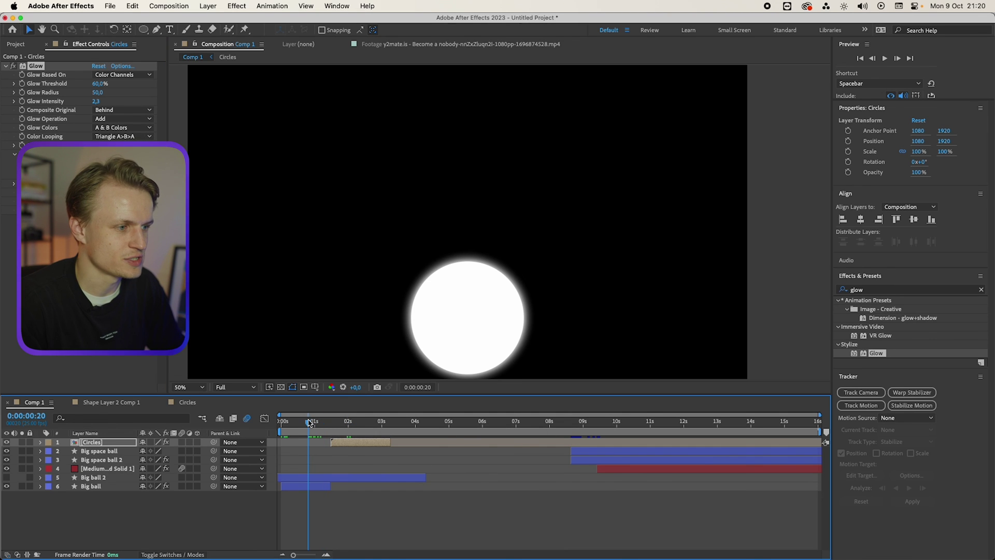
# - Copy Big ball's Glow effect onto the Big space ball layer and check the glow on the whole ball around 0:00:08:23
pyautogui.click(307, 485)
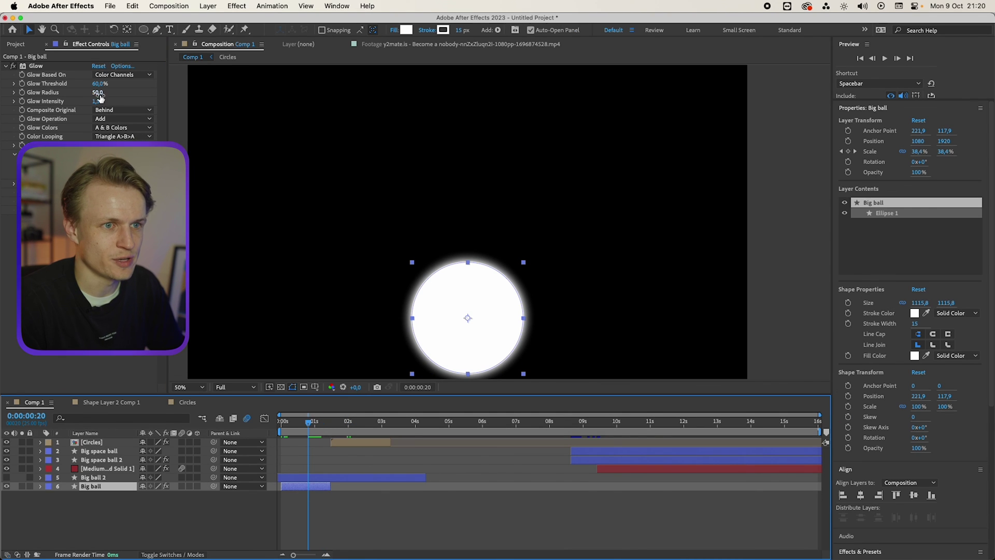
pyautogui.moveTo(98, 102); pyautogui.dragTo(227, 92)
pyautogui.hotkey('ctrl', 'z')
pyautogui.moveTo(565, 422); pyautogui.dragTo(582, 423)
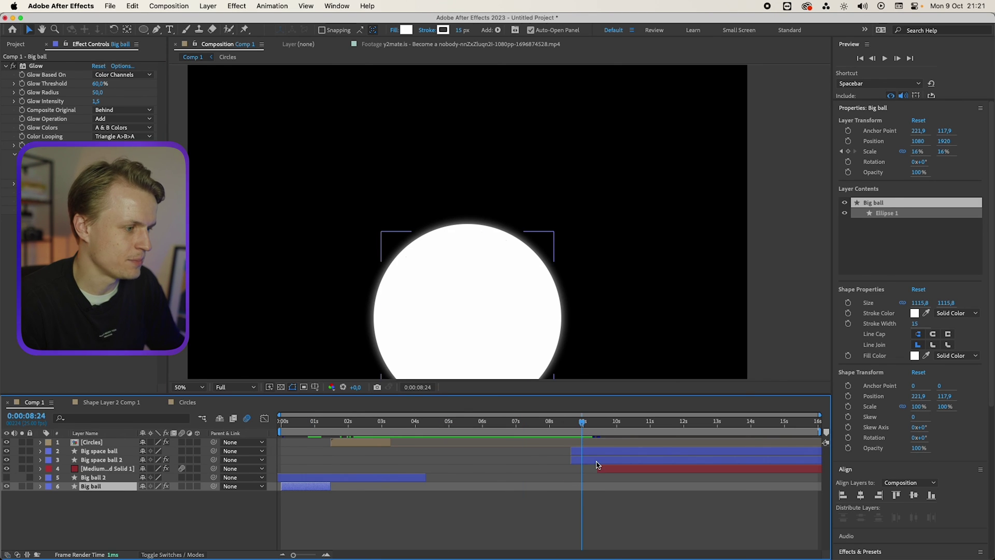
pyautogui.click(594, 458)
pyautogui.click(592, 450)
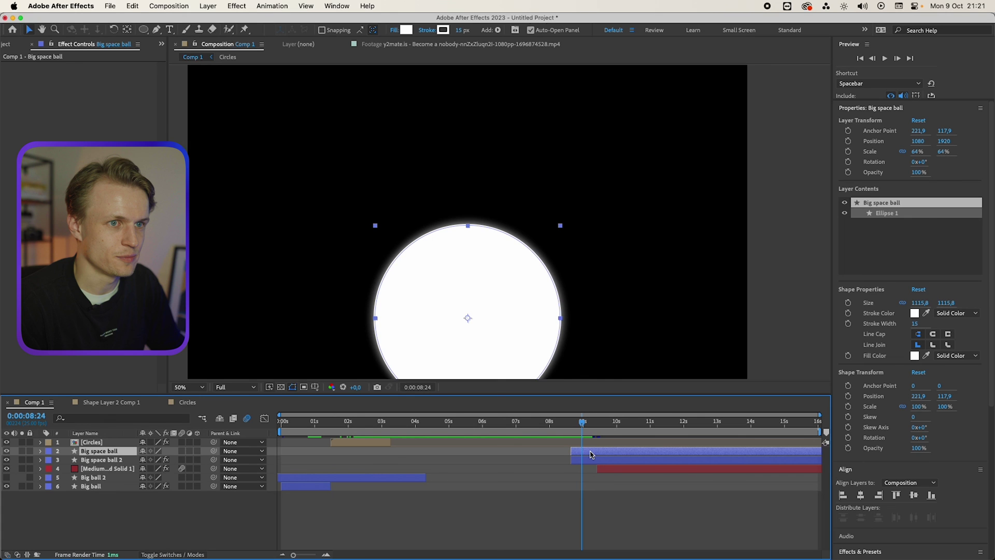
pyautogui.click(567, 422)
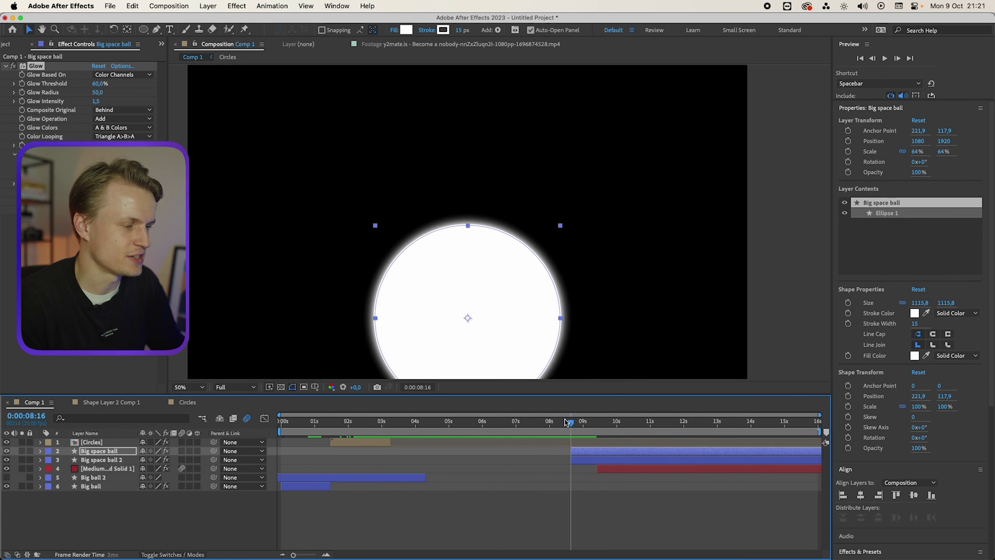
pyautogui.scroll(-2, 506, 275)
pyautogui.click(582, 422)
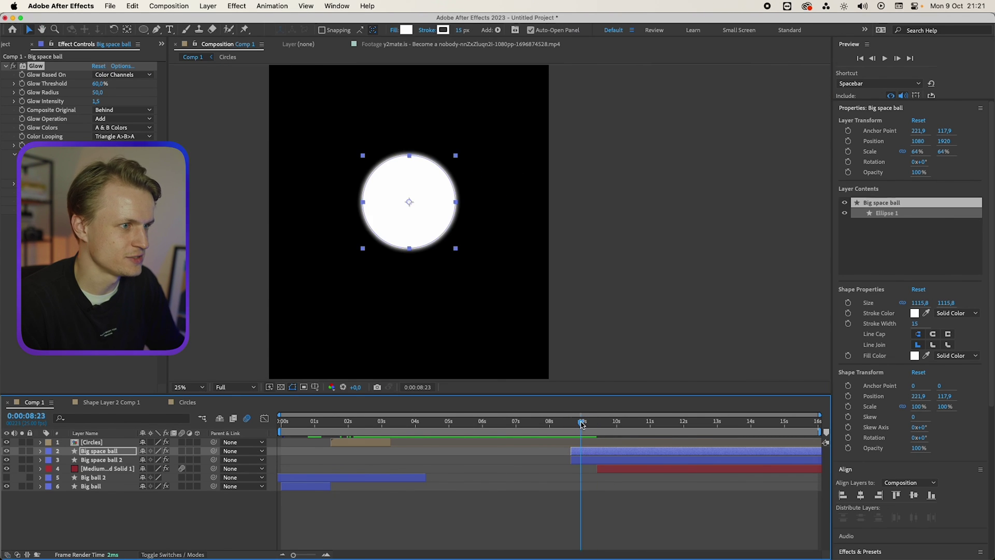
# - Paste the copied Glow effect onto the Medium Gray-Red Solid 1 particle layer at 0:00:10:01
pyautogui.moveTo(582, 423); pyautogui.dragTo(618, 423)
pyautogui.click(610, 514)
pyautogui.click(618, 470)
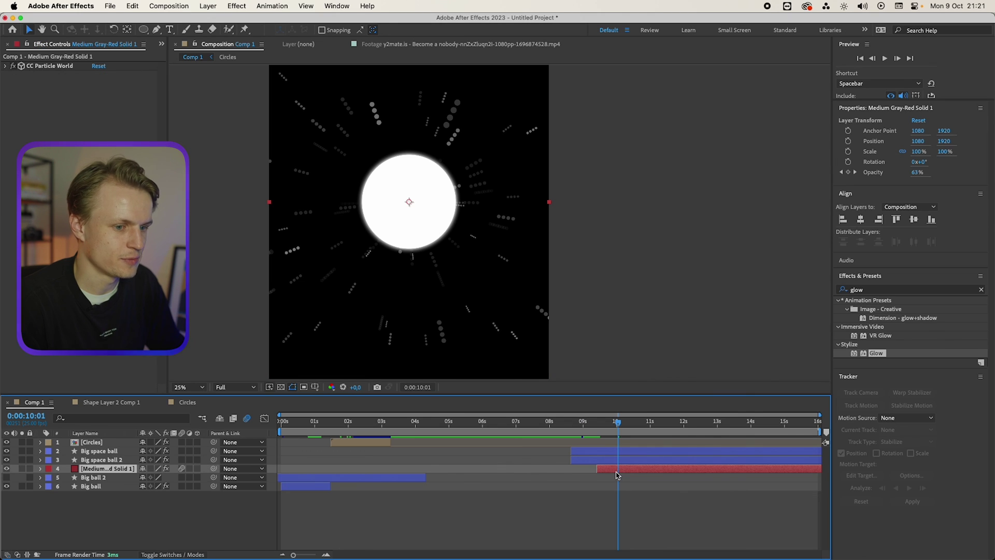
pyautogui.press('super+v')
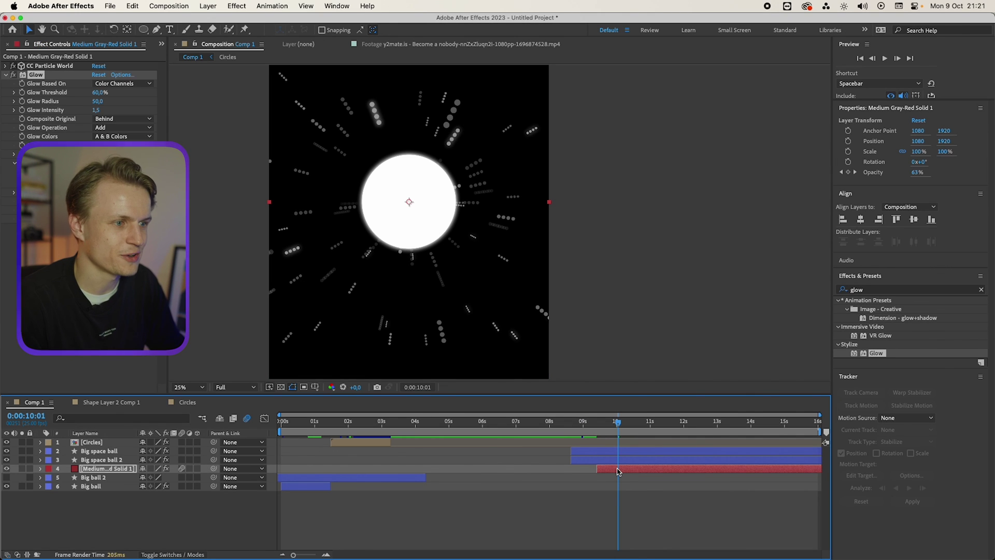
# - Try Glow Radius values of 30 and 20 on the Medium Gray-Red Solid 1 particle layer
pyautogui.click(96, 103)
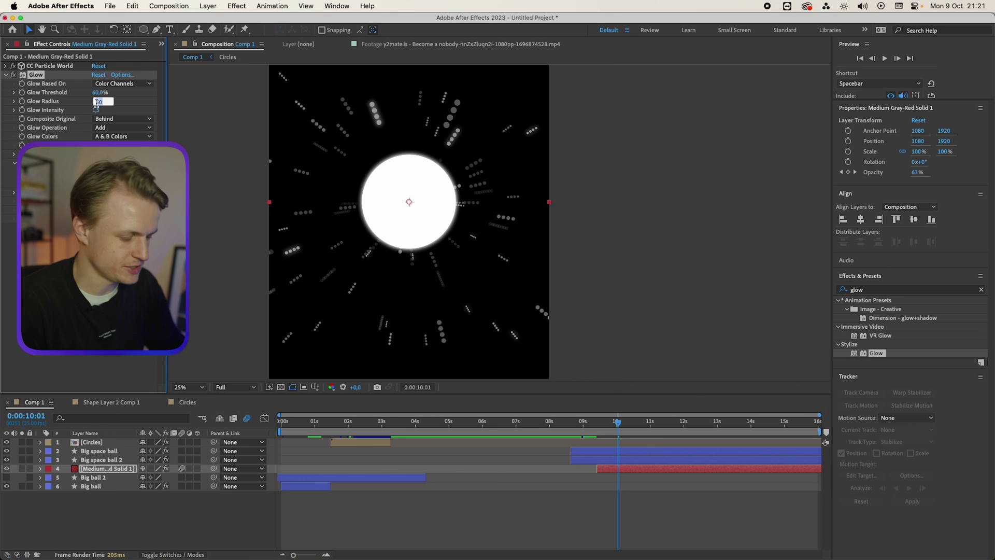
pyautogui.write('30')
pyautogui.press('Return')
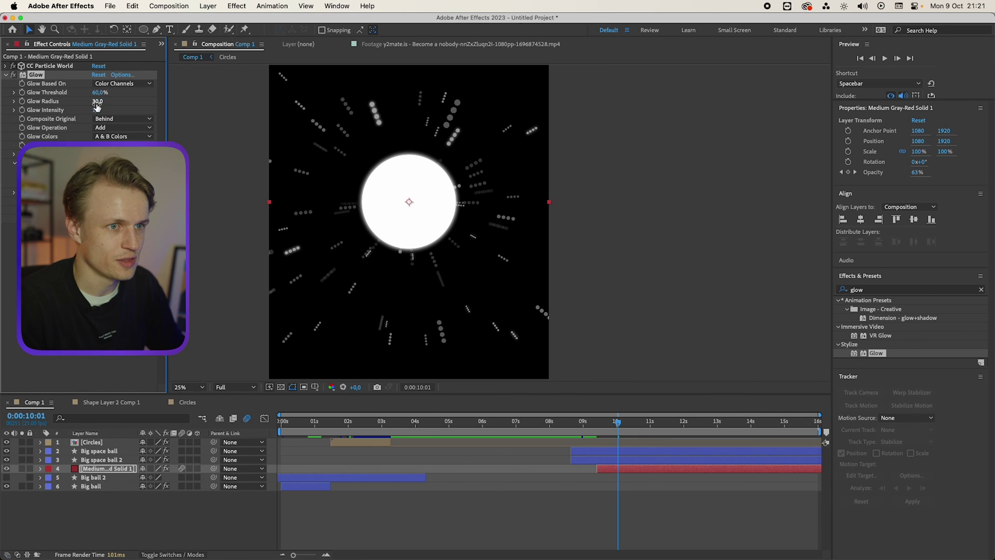
pyautogui.click(98, 101)
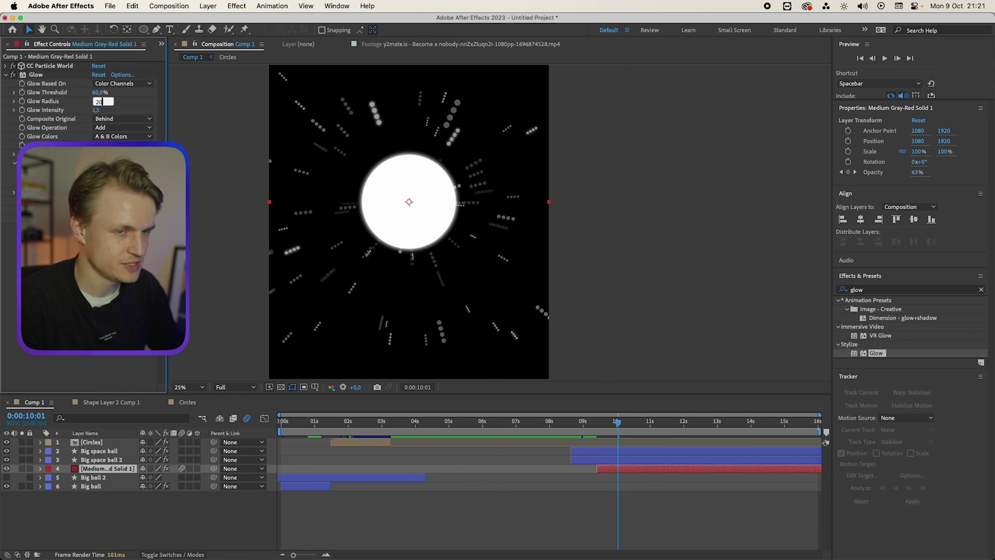
pyautogui.write('20')
pyautogui.press('Return')
# - Set the particle layer's Glow Intensity to 3,3 and raise its Glow Radius to about 49
pyautogui.click(96, 110)
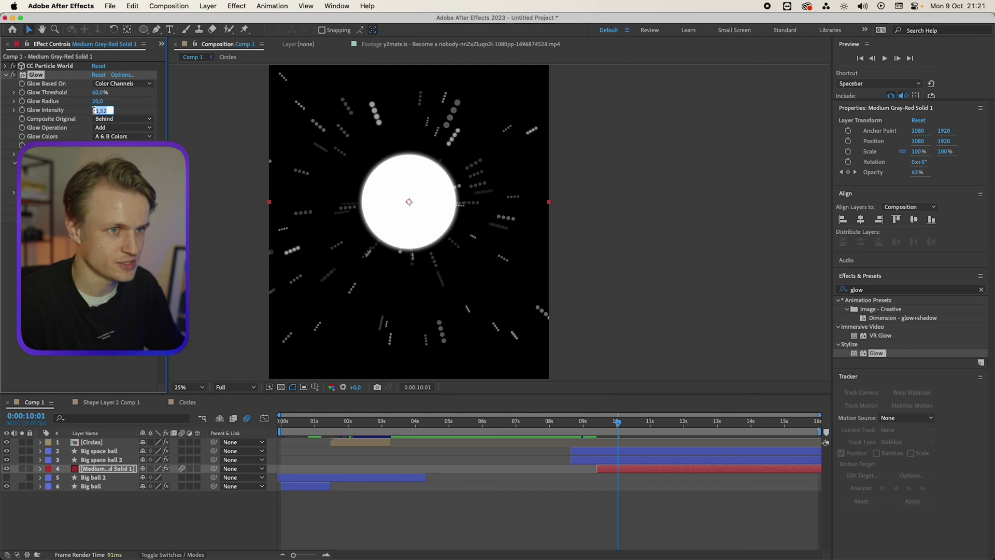
pyautogui.write('3,3')
pyautogui.press('Return')
pyautogui.moveTo(97, 102); pyautogui.dragTo(105, 105)
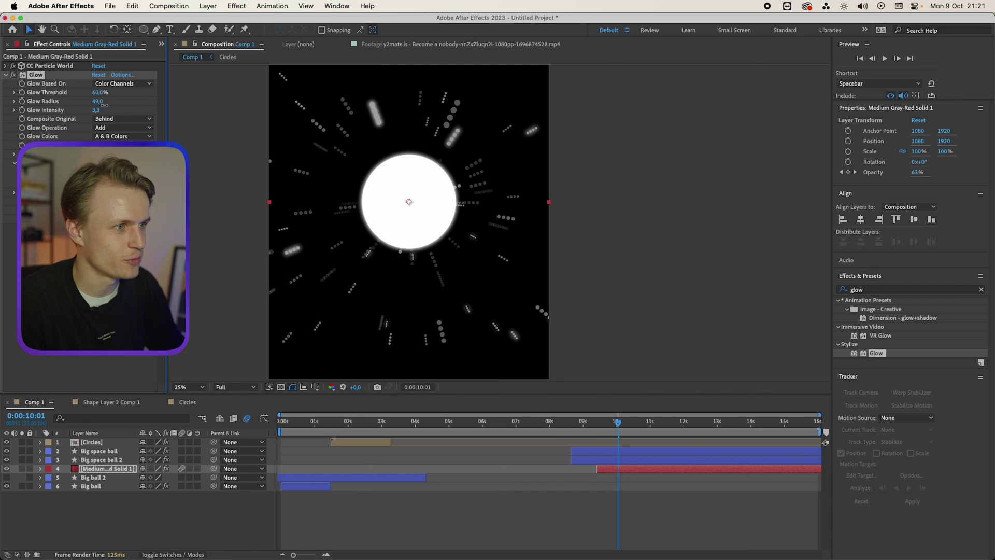